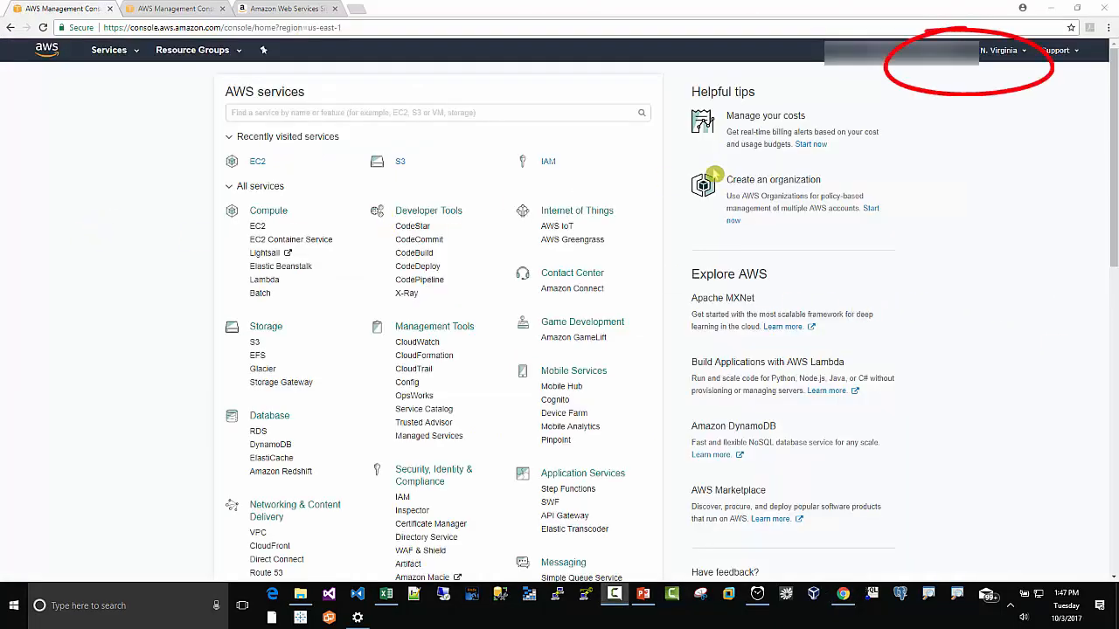
Step: Open the EC2 service in the N. Virginia region
{"action": "left_click", "coordinate": [1018, 58]}
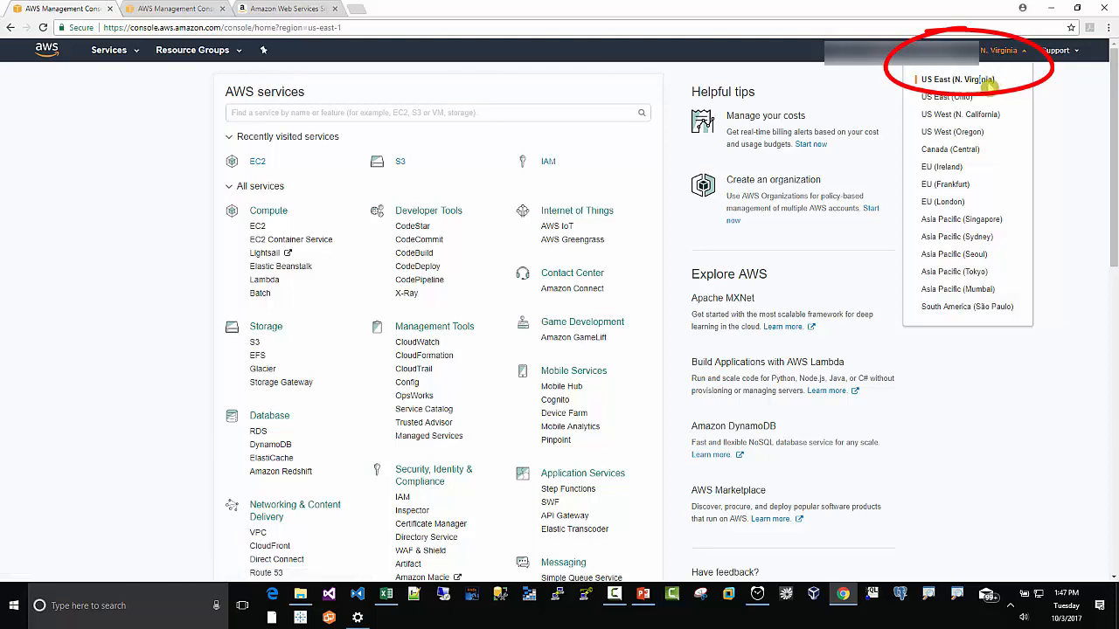
{"action": "left_click", "coordinate": [260, 231]}
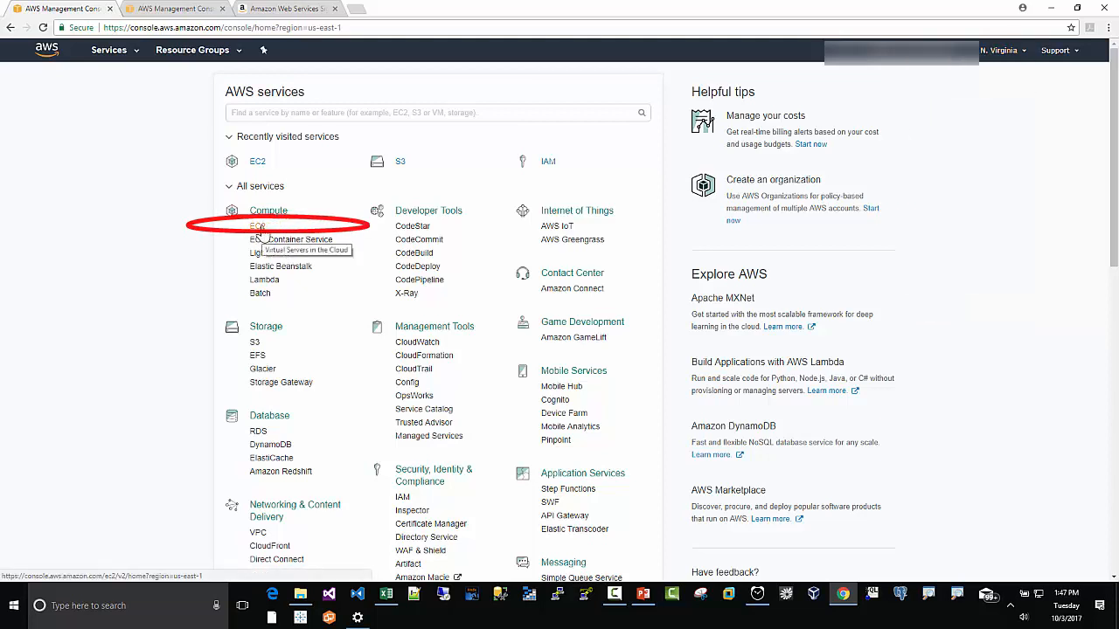
{"action": "left_click", "coordinate": [266, 233]}
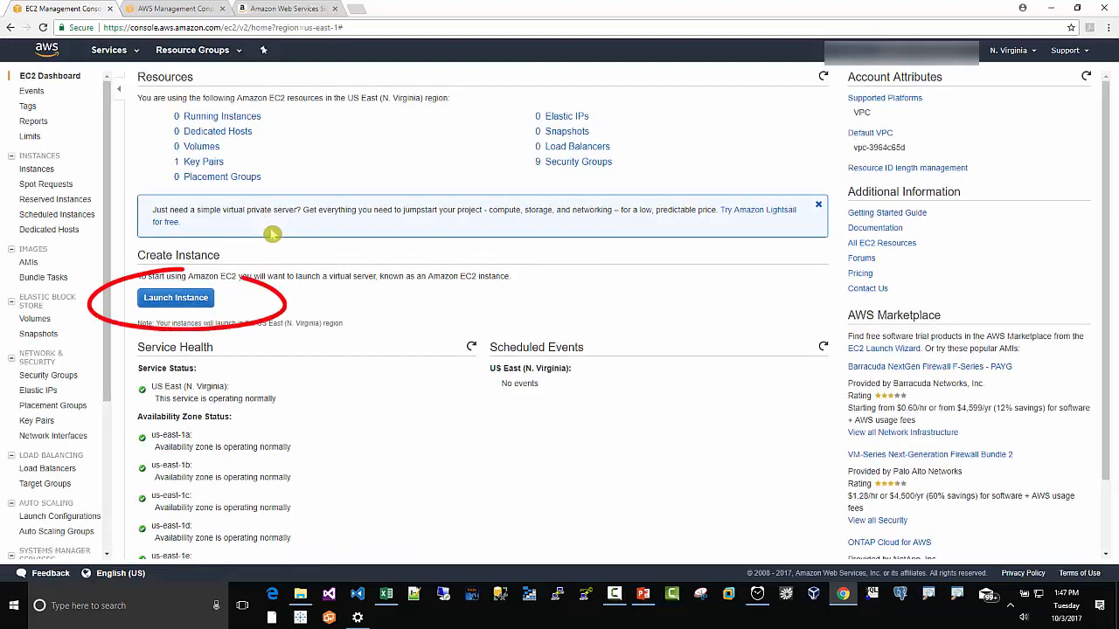
Step: Start launching an instance using the Amazon Linux AMI 2017.09.0 with the t2.micro instance type
{"action": "left_click", "coordinate": [177, 299]}
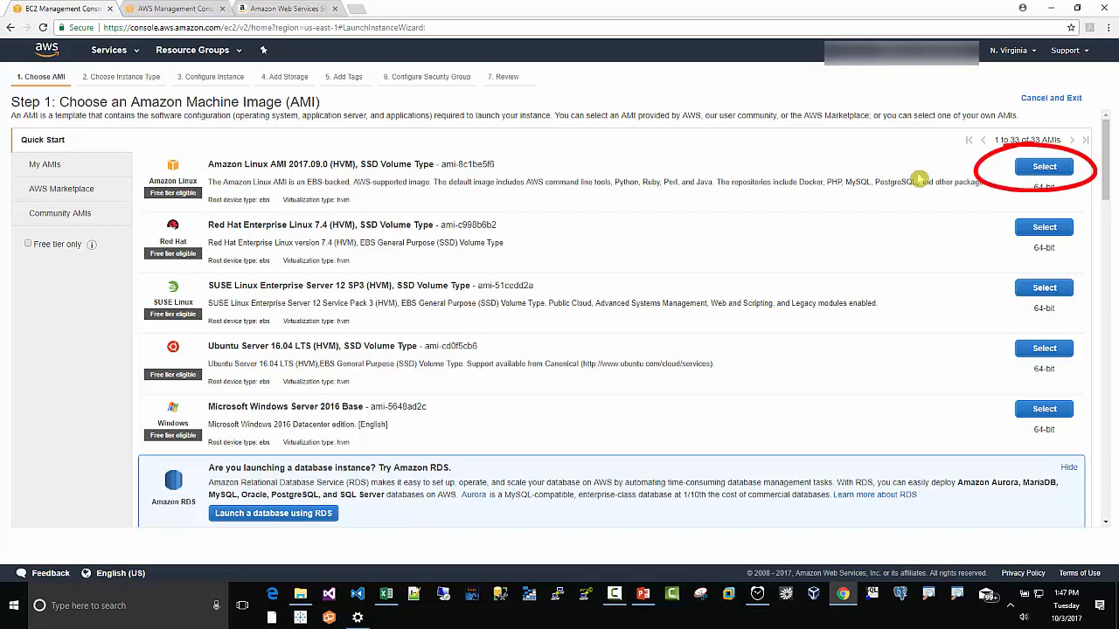
{"action": "left_click", "coordinate": [1044, 168]}
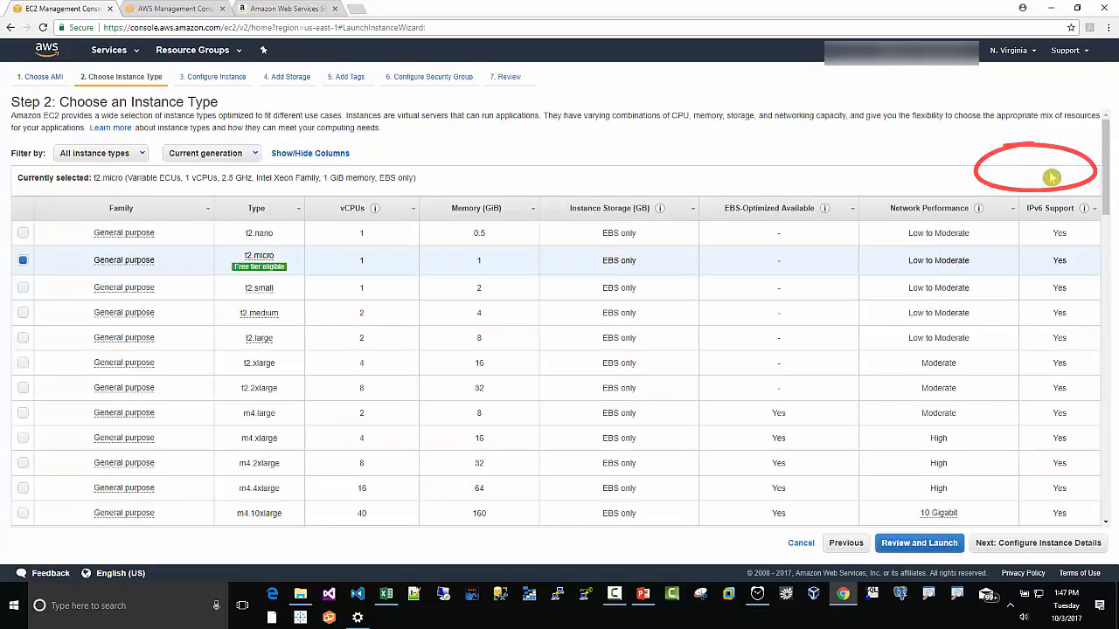
{"action": "mouse_move", "coordinate": [274, 257]}
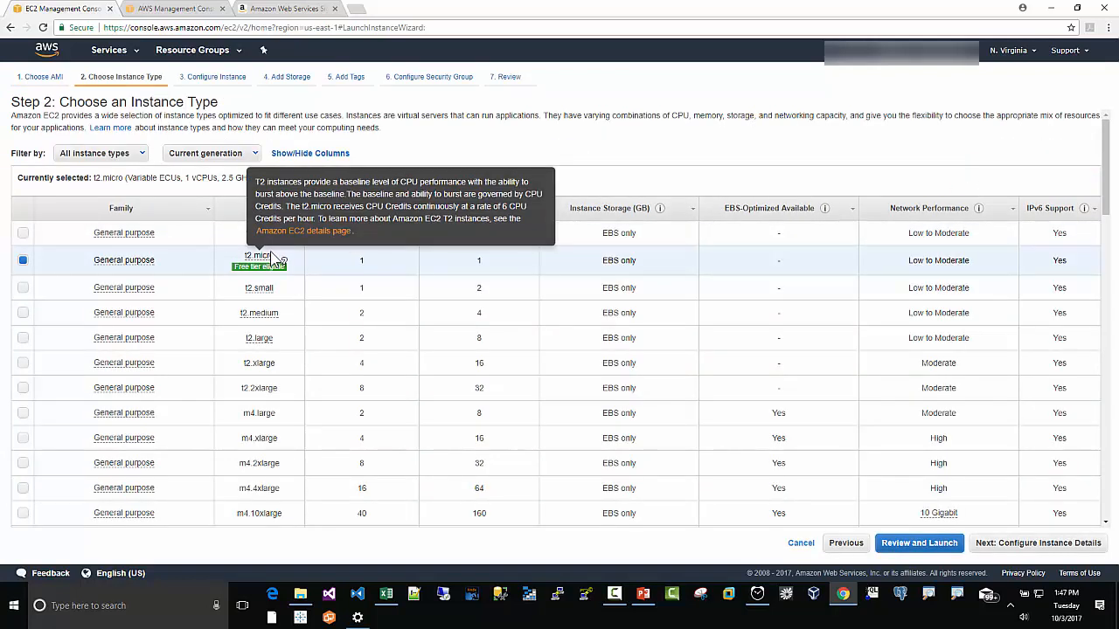
{"action": "left_click", "coordinate": [1004, 549]}
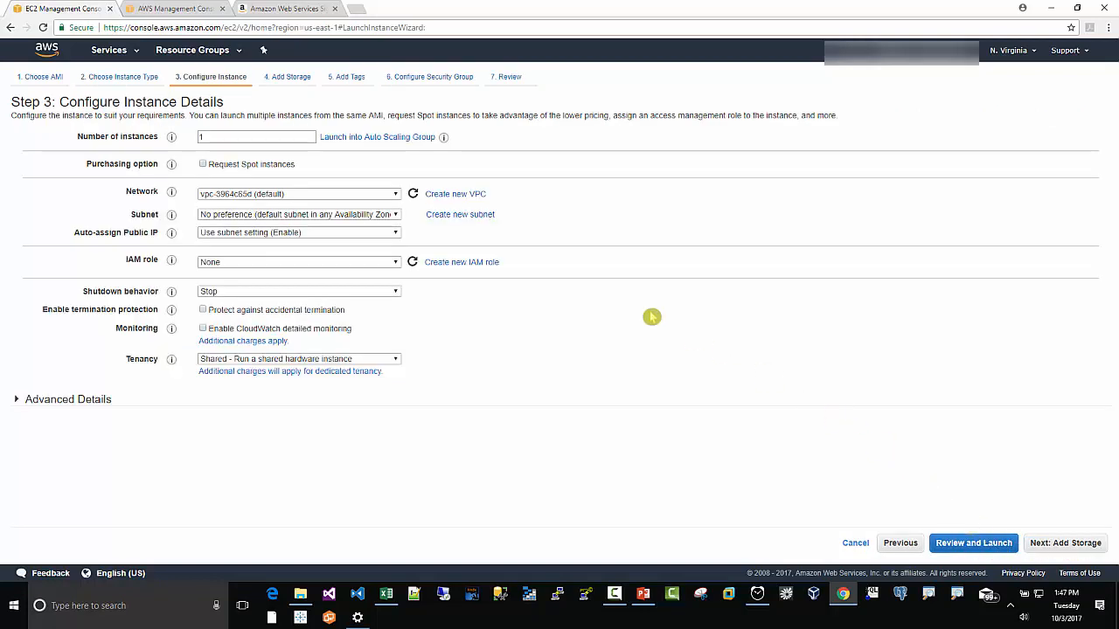
Step: Set the instance's subnet to the default subnet in us-east-1a and continue to storage
{"action": "left_click", "coordinate": [396, 215]}
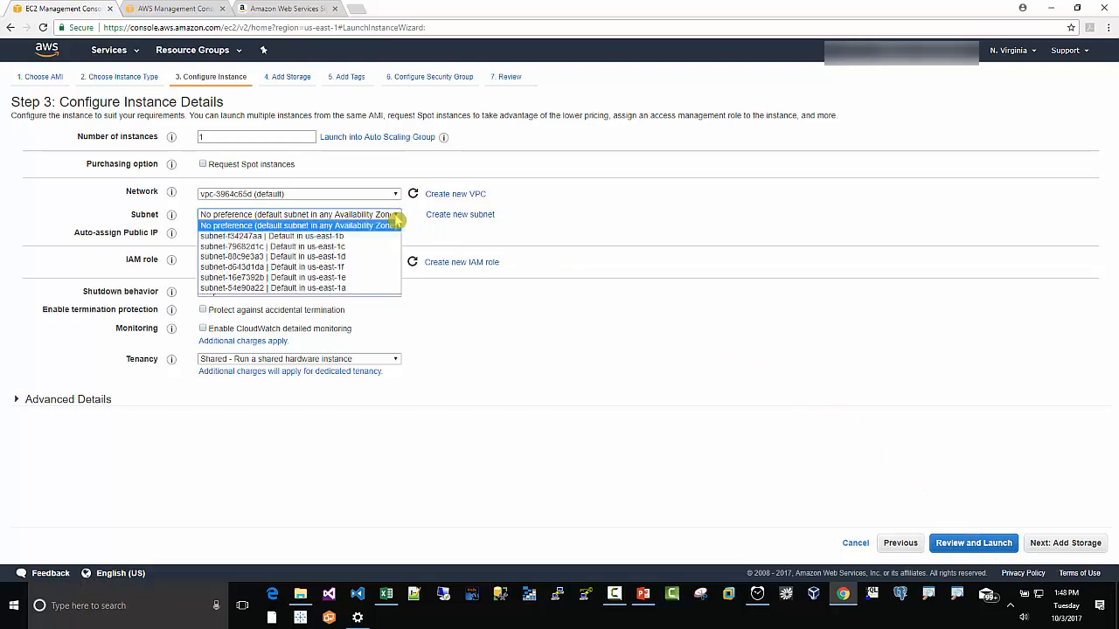
{"action": "left_click", "coordinate": [349, 289]}
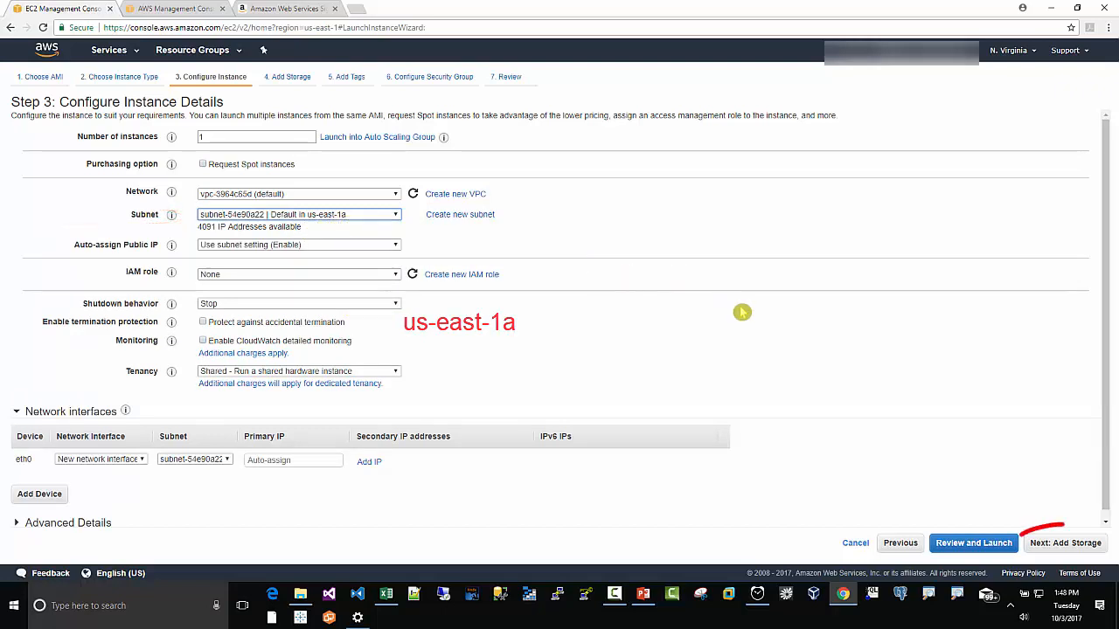
{"action": "left_click", "coordinate": [1059, 546]}
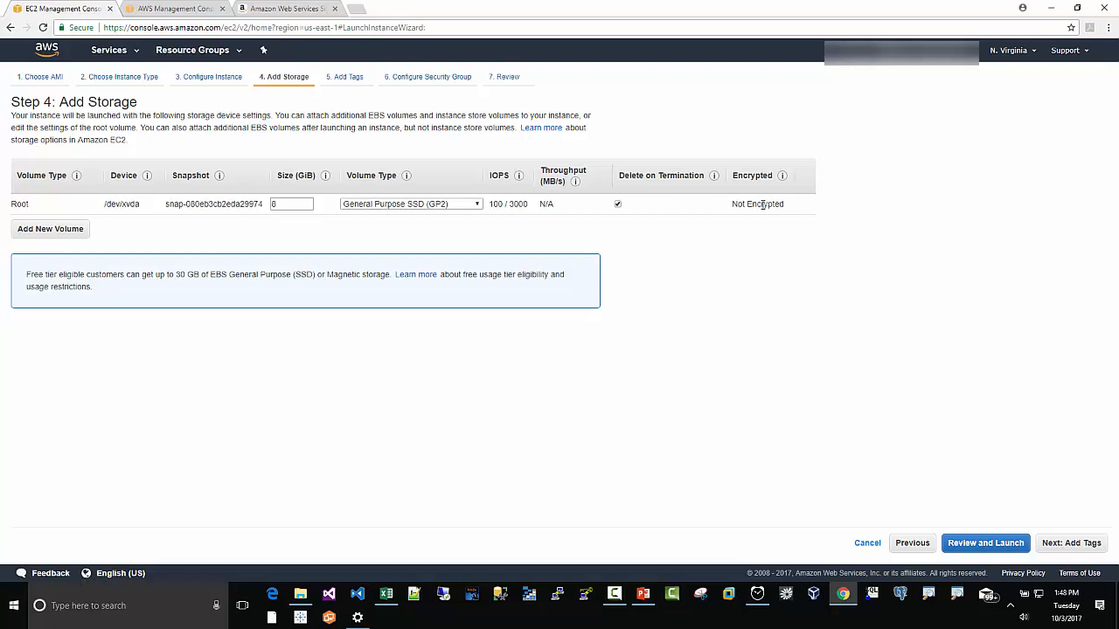
Step: Turn off Delete on Termination for the root volume and add a second 8 GiB EBS volume
{"action": "left_click", "coordinate": [617, 204]}
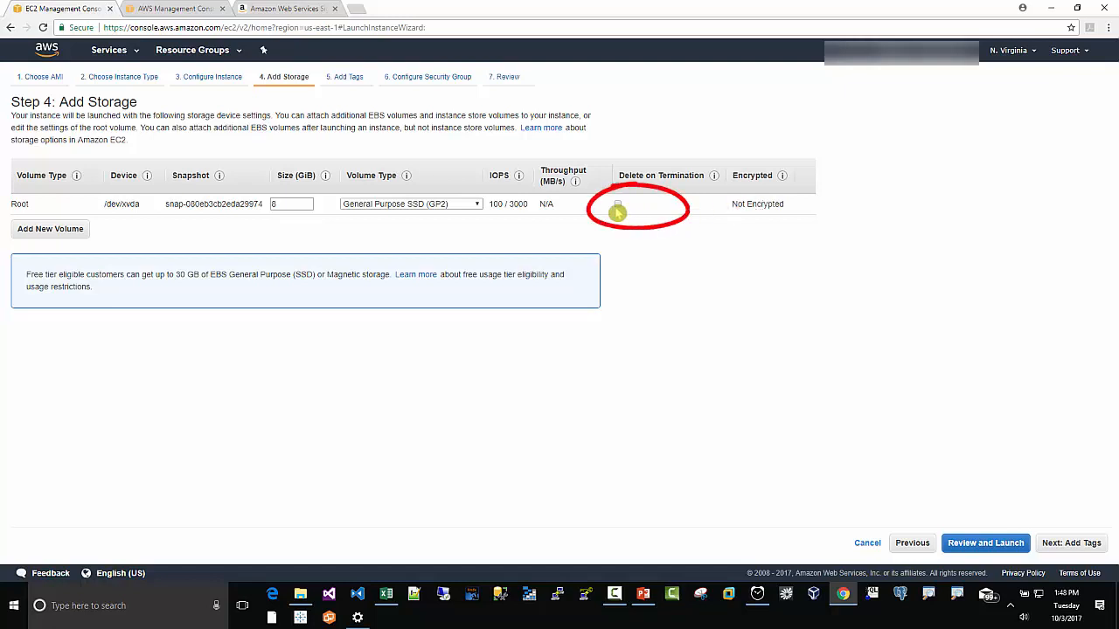
{"action": "left_click", "coordinate": [51, 230]}
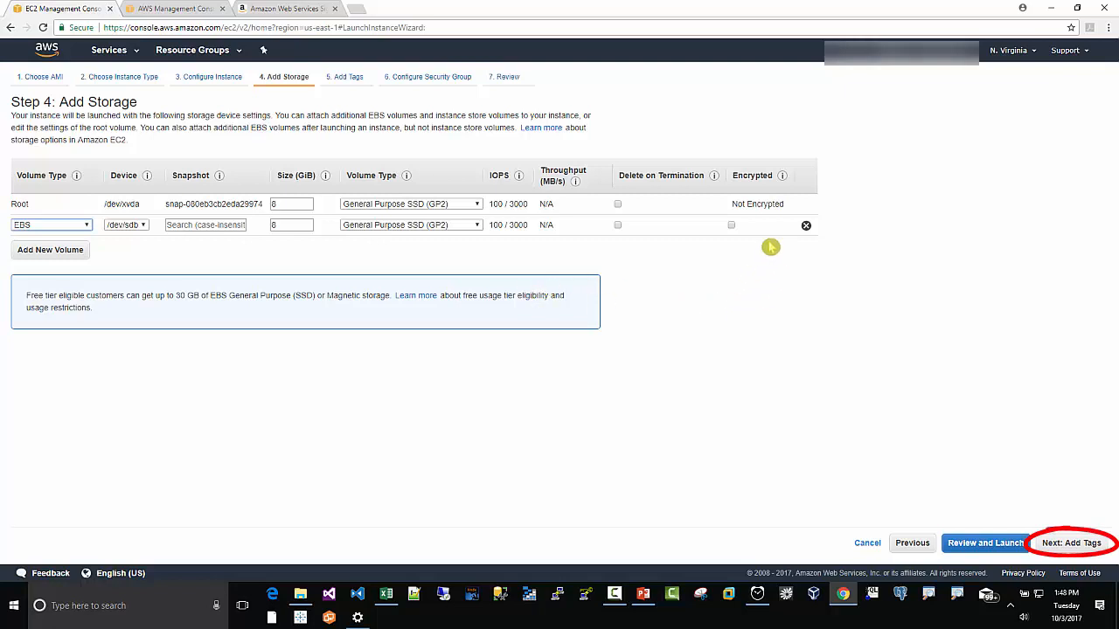
{"action": "left_click", "coordinate": [1055, 542]}
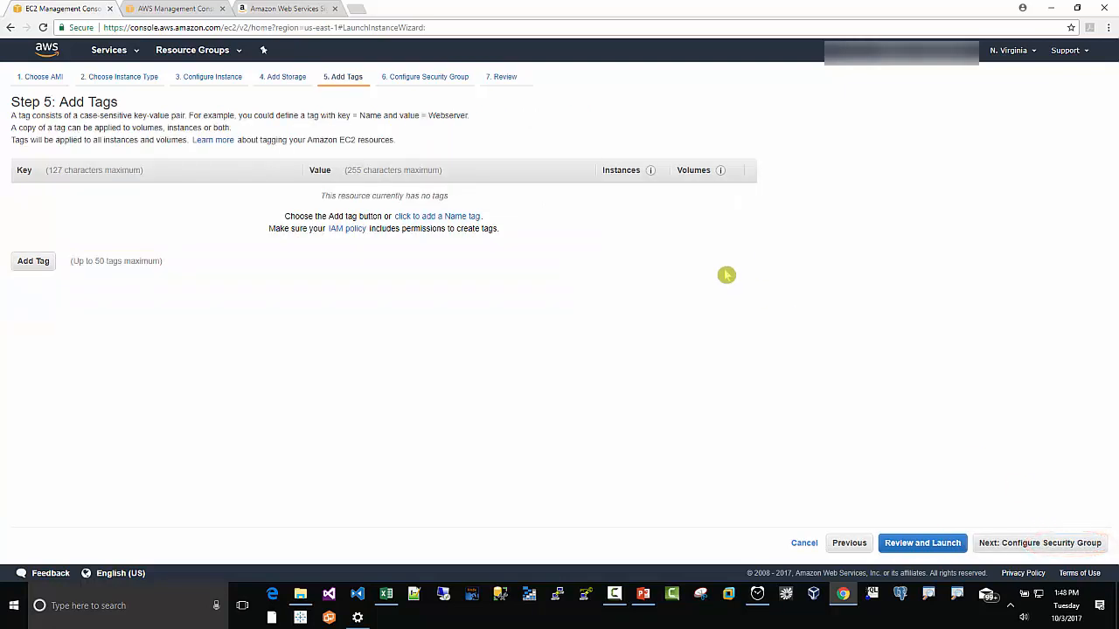
Step: Add a Name tag with value instance_us-east-1a_hvm_unencrypted applied to the instance only, not volumes
{"action": "left_click", "coordinate": [465, 219]}
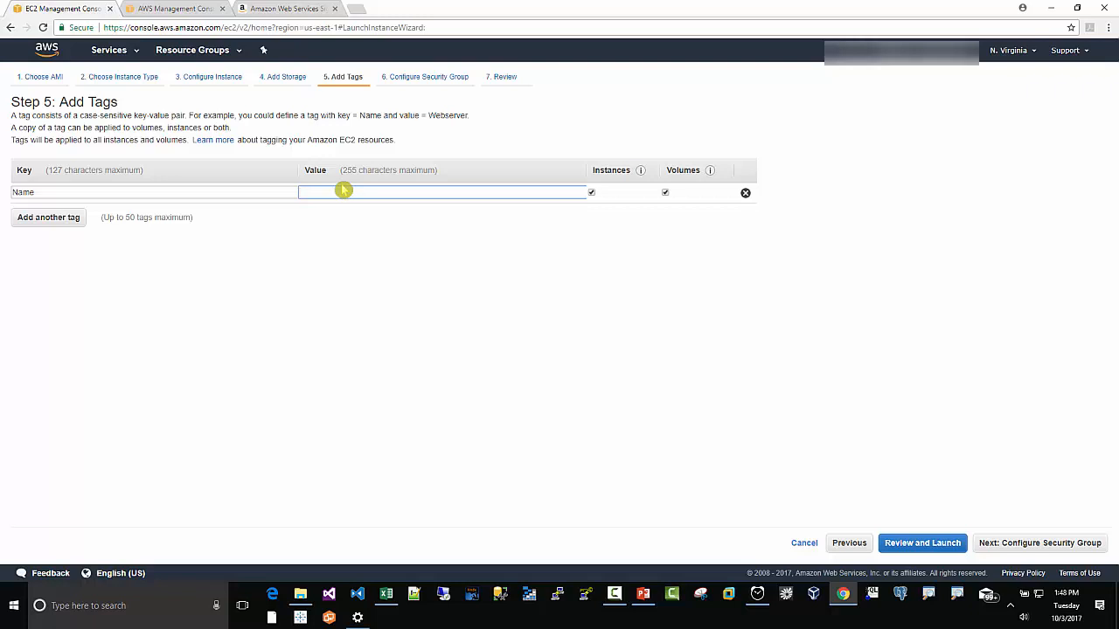
{"action": "right_click", "coordinate": [333, 191]}
{"action": "left_click", "coordinate": [357, 269]}
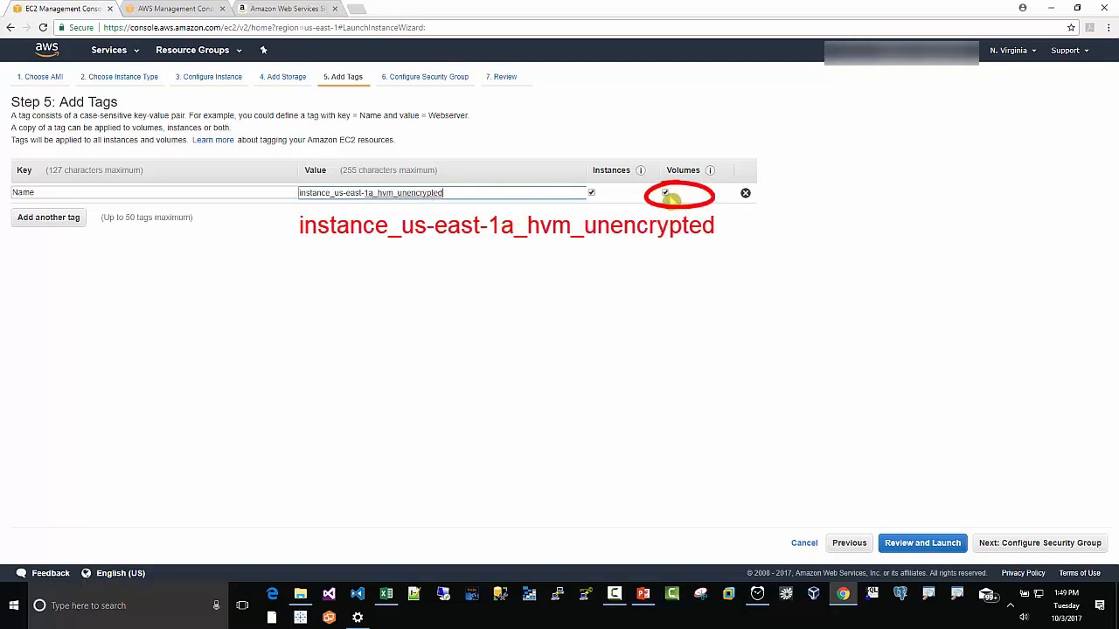
{"action": "left_click", "coordinate": [665, 194]}
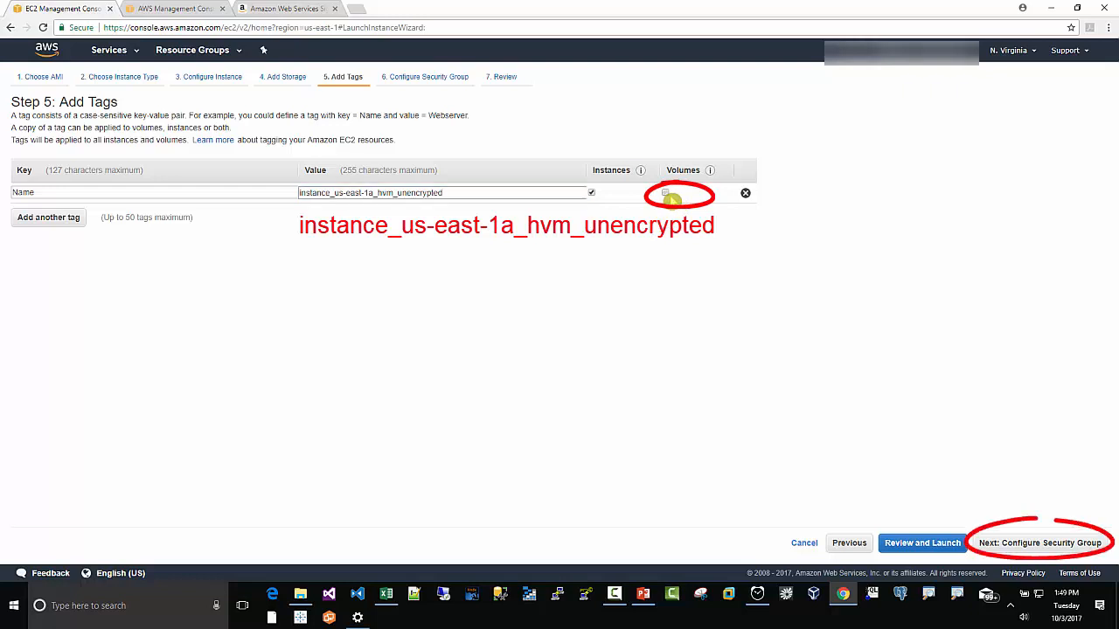
{"action": "left_click", "coordinate": [999, 543]}
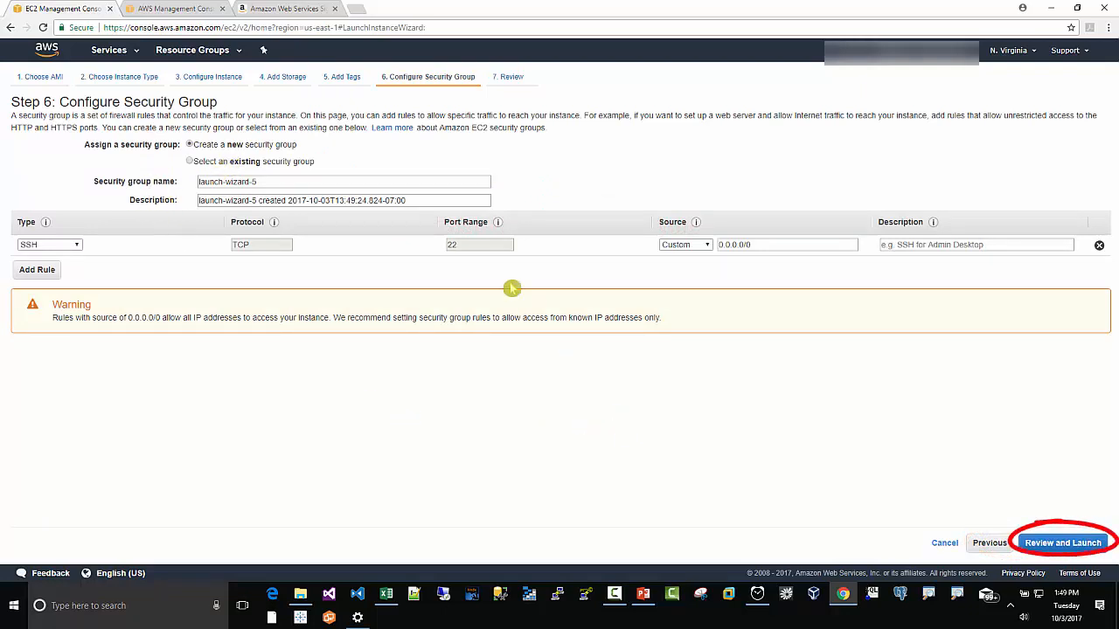
Step: Review and launch the instance with the existing tableauconnect key pair, then view the instances list
{"action": "left_click", "coordinate": [1068, 546]}
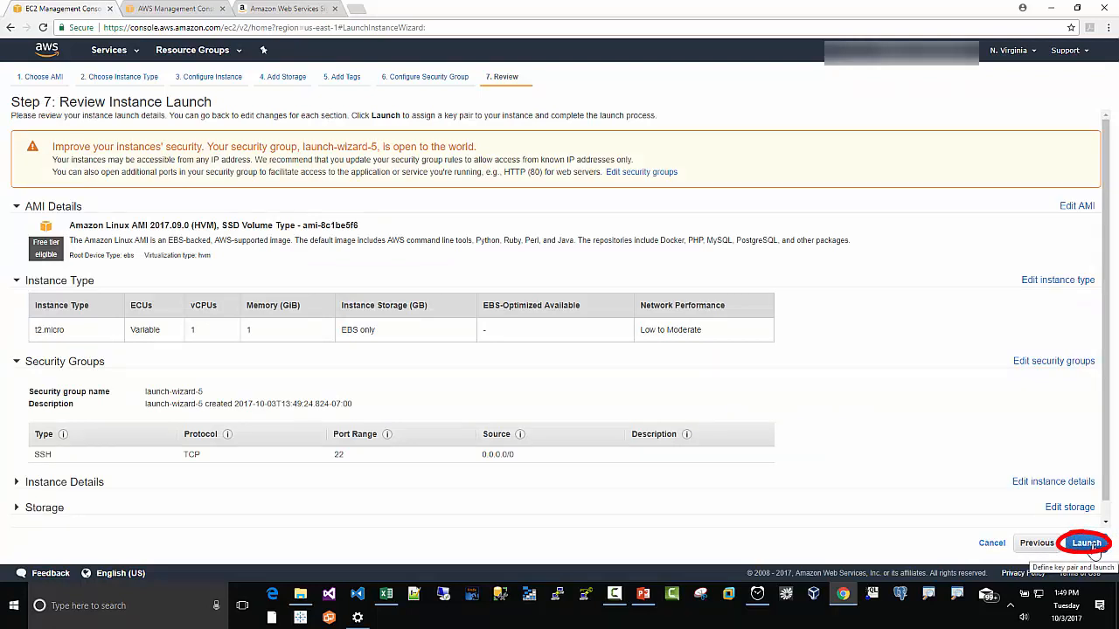
{"action": "left_click", "coordinate": [1088, 544]}
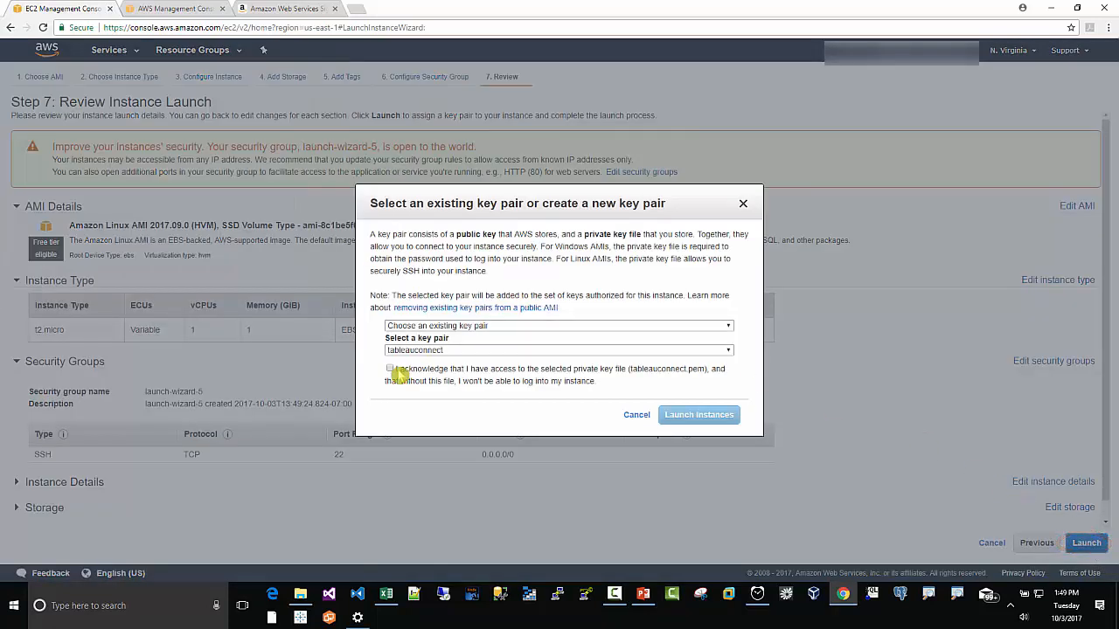
{"action": "left_click", "coordinate": [390, 369]}
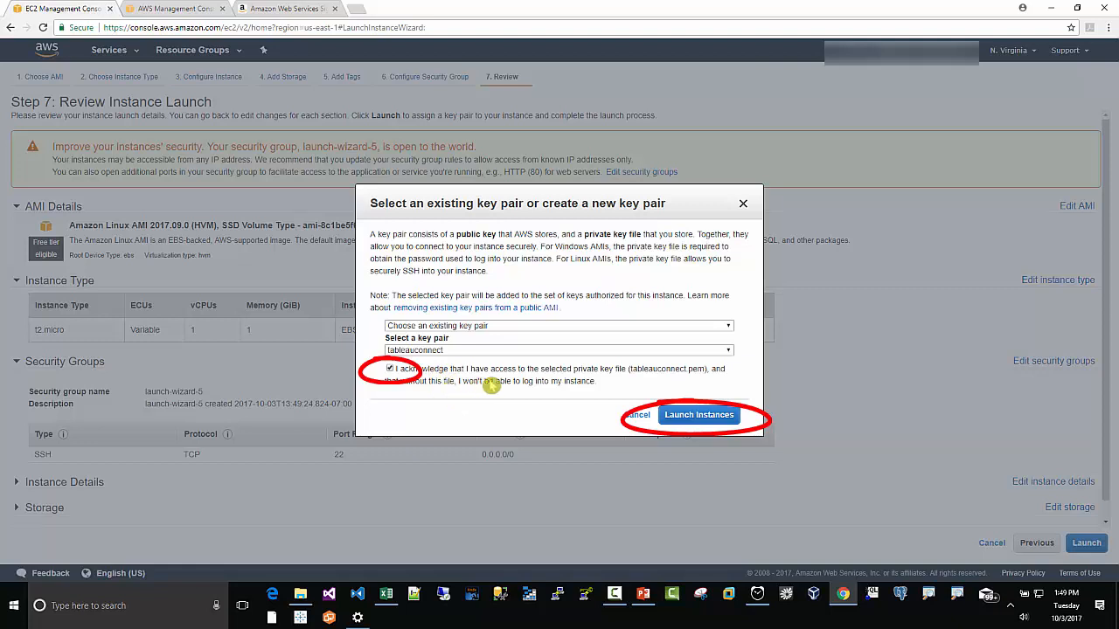
{"action": "left_click", "coordinate": [686, 420]}
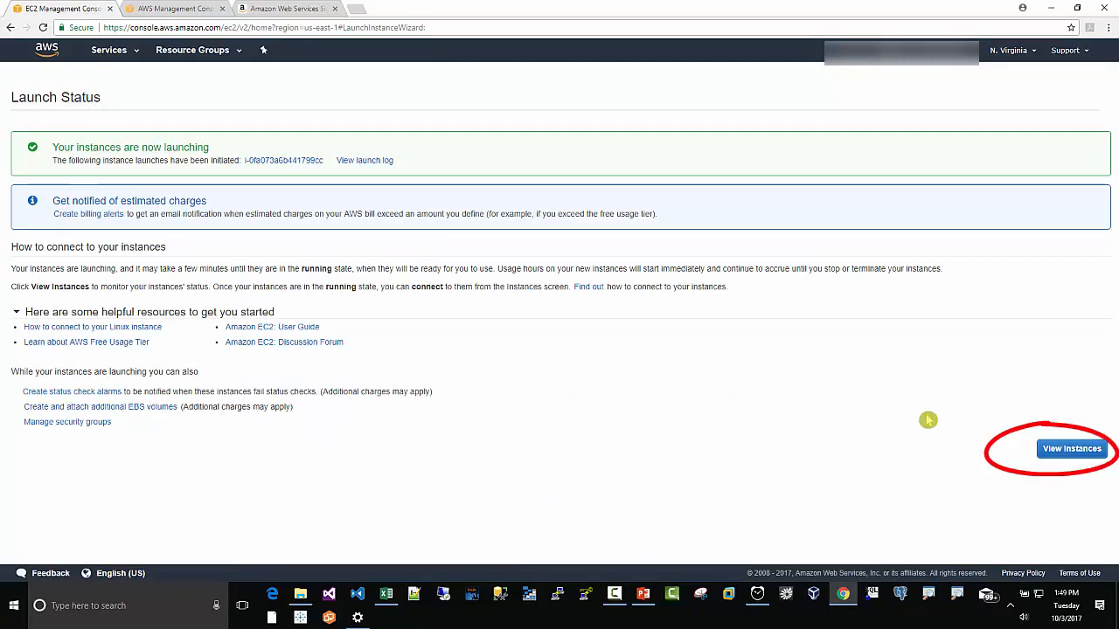
{"action": "left_click", "coordinate": [1068, 450]}
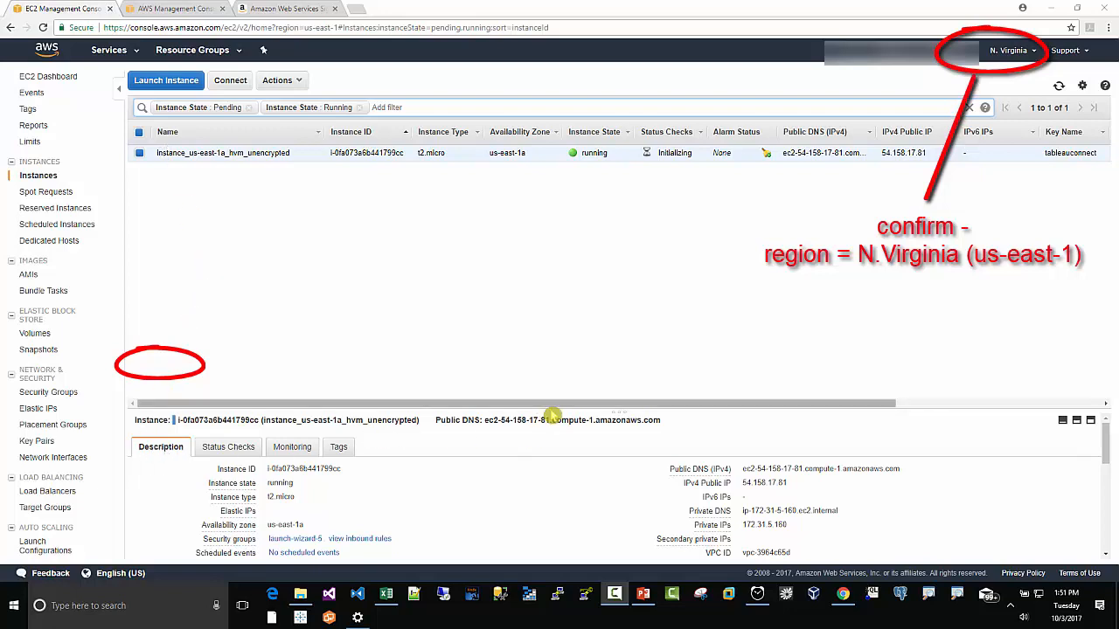
Step: Open the instance's root device /dev/xvda volume from its description details
{"action": "left_click_drag", "start_coordinate": [545, 407], "coordinate": [550, 324]}
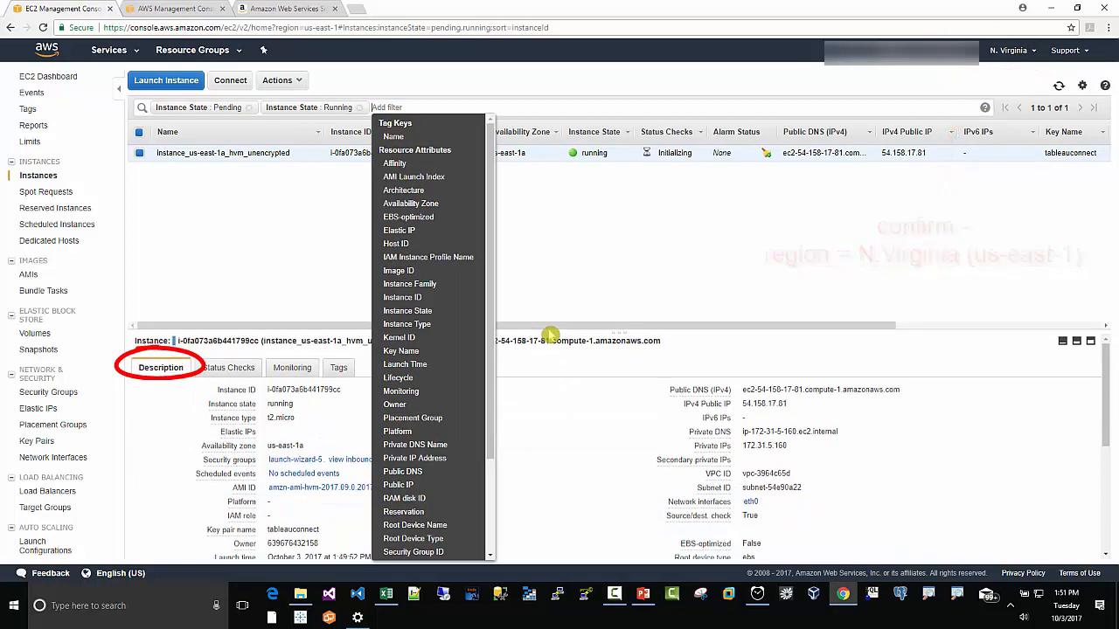
{"action": "scroll", "coordinate": [607, 461], "scroll_direction": "down", "scroll_amount": 3}
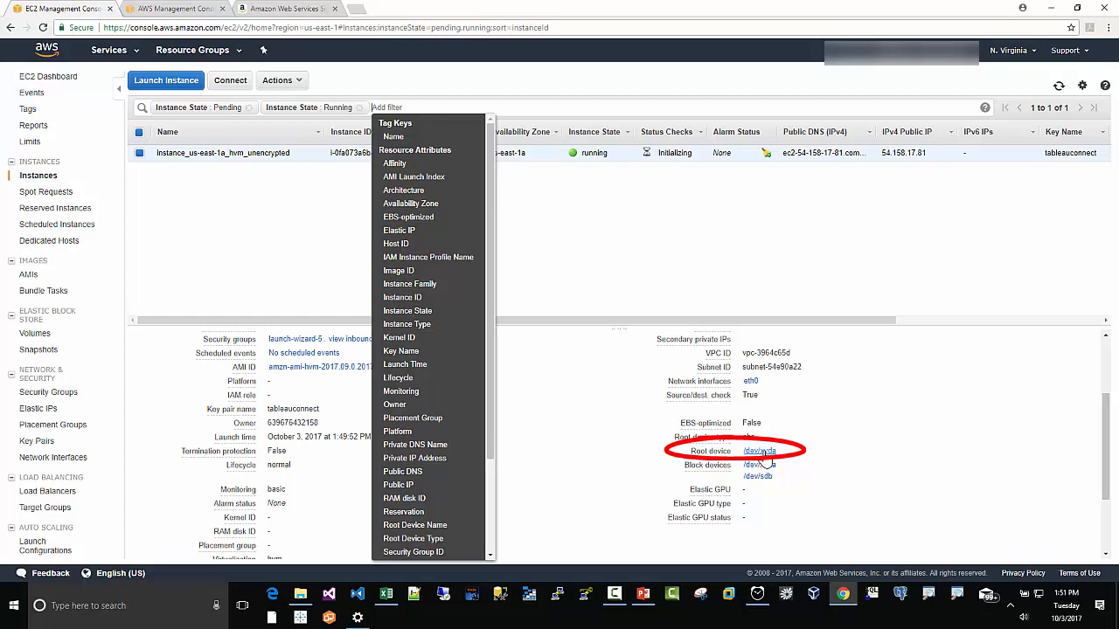
{"action": "left_click", "coordinate": [762, 452]}
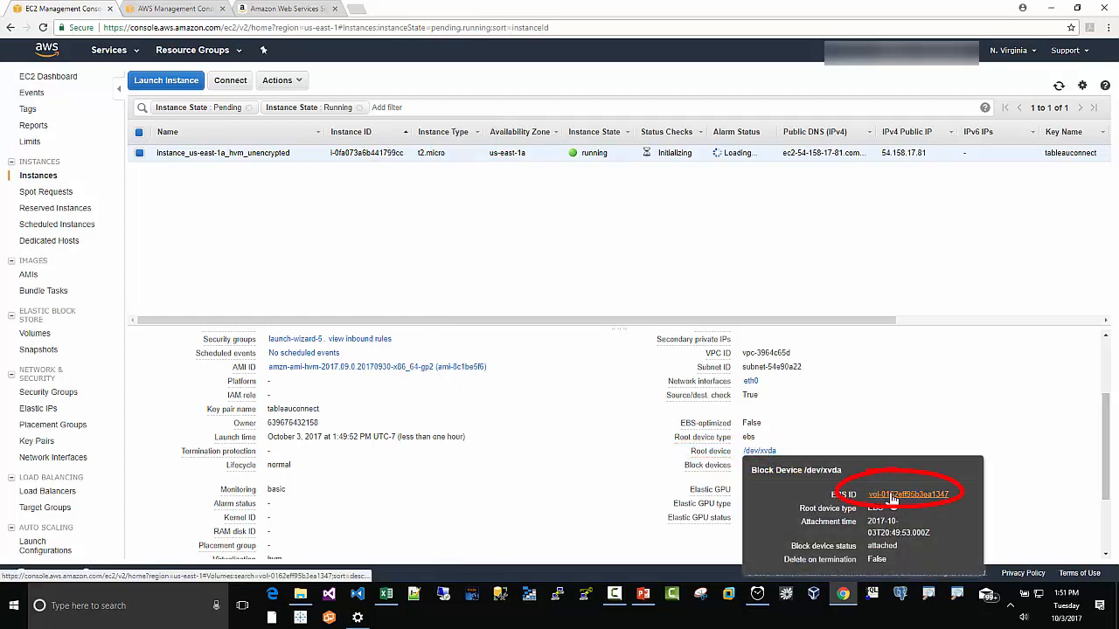
{"action": "left_click", "coordinate": [887, 496]}
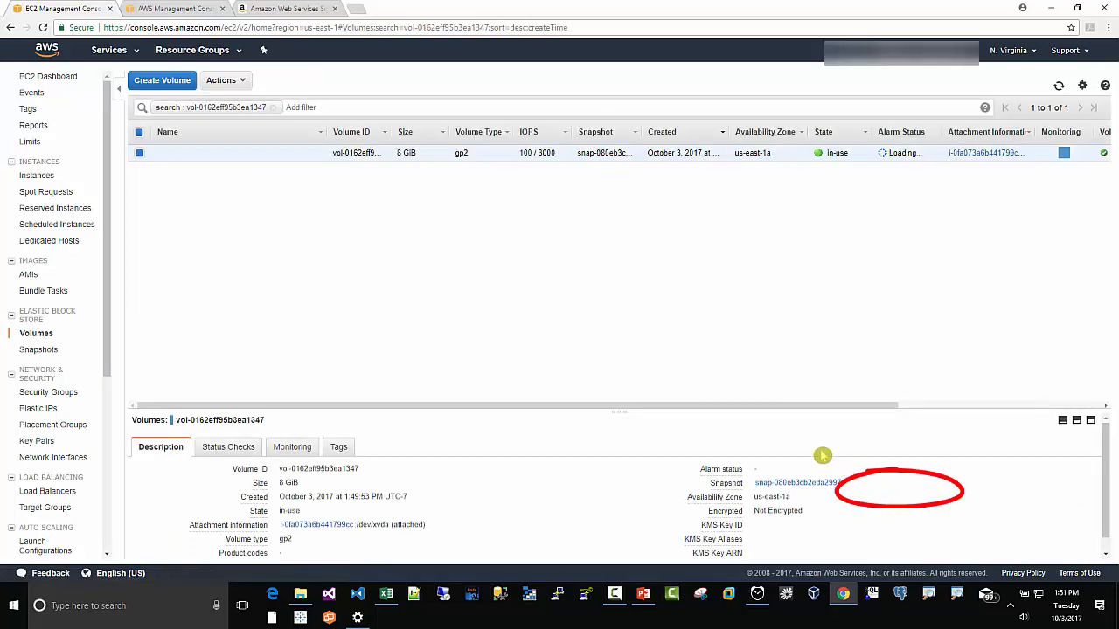
Step: Name the root volume volume_us-east-1a_root_unencrypted
{"action": "mouse_move", "coordinate": [314, 160]}
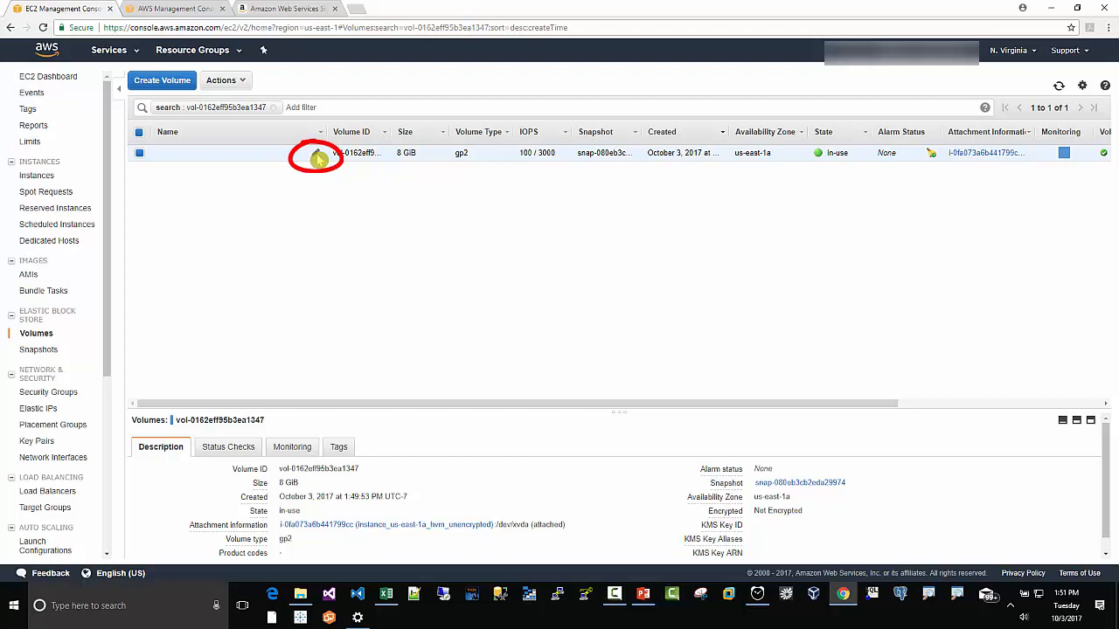
{"action": "left_click", "coordinate": [317, 155]}
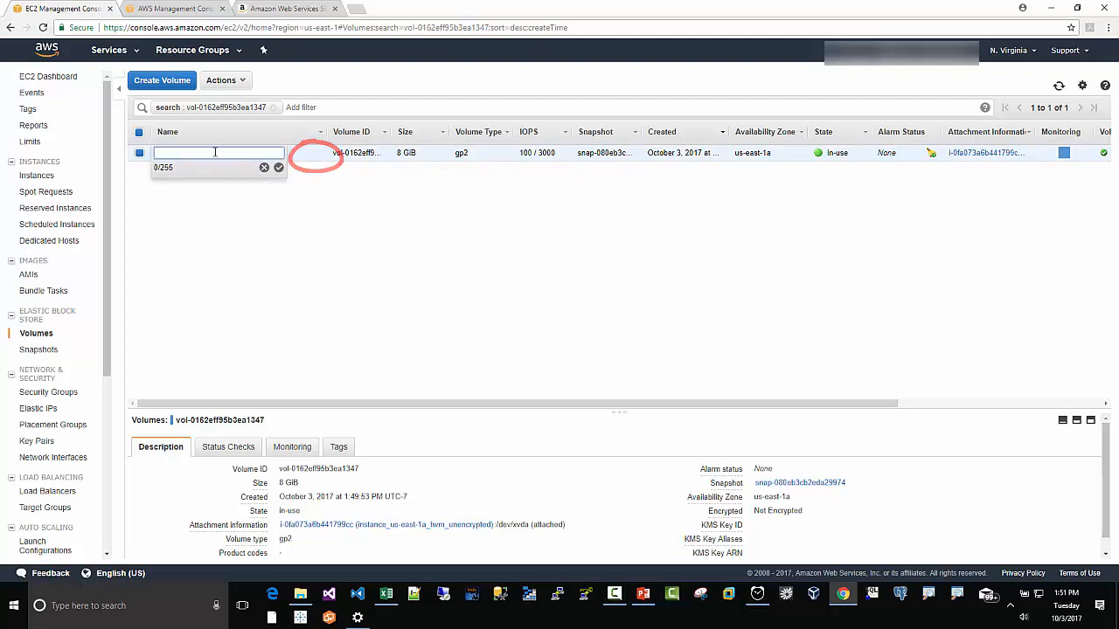
{"action": "right_click", "coordinate": [162, 154]}
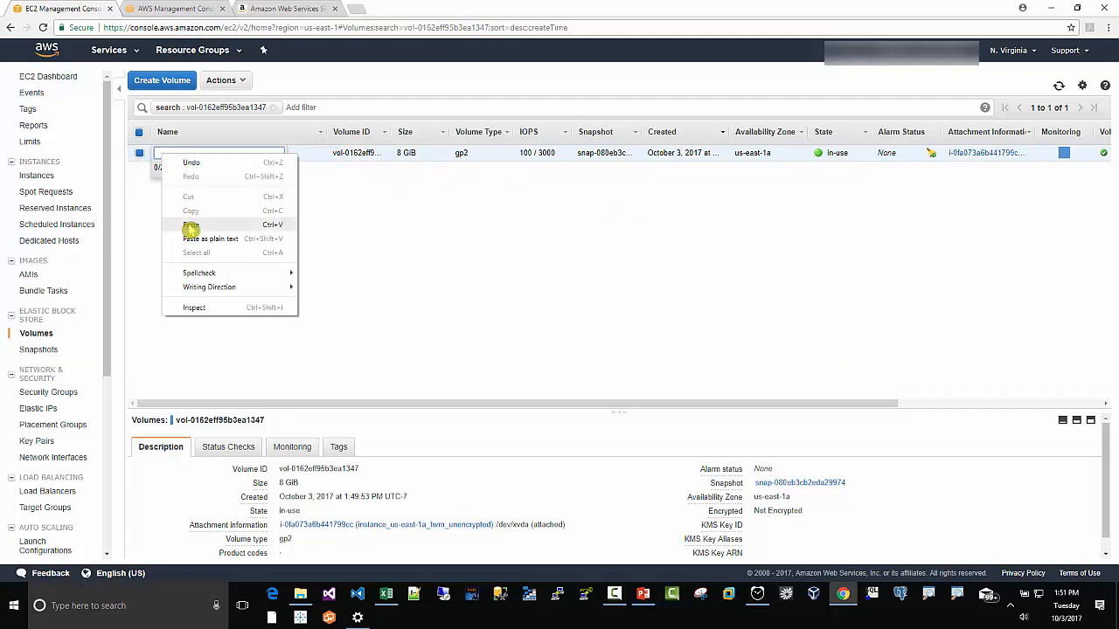
{"action": "left_click", "coordinate": [188, 227]}
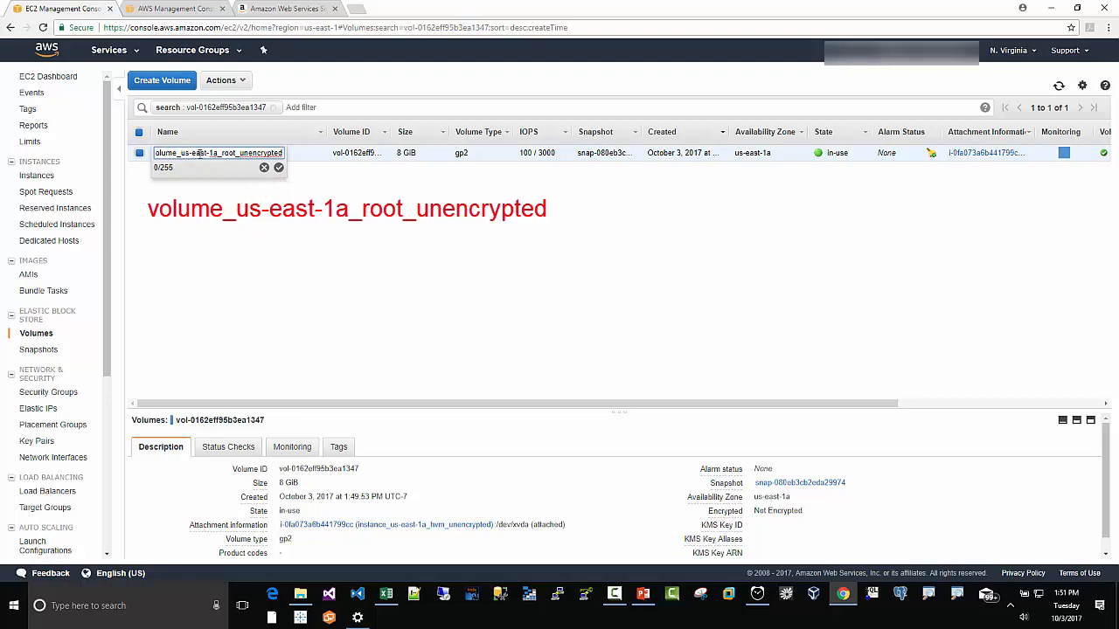
{"action": "left_click", "coordinate": [279, 167]}
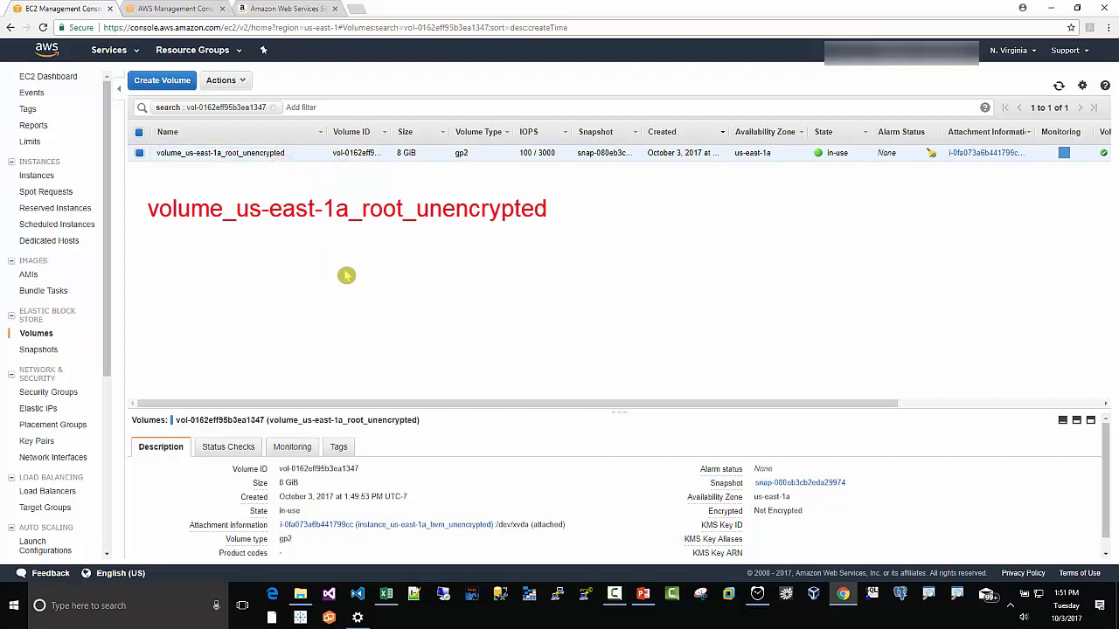
Step: Return to the instance and open its /dev/sdb block device volume
{"action": "left_click", "coordinate": [37, 177]}
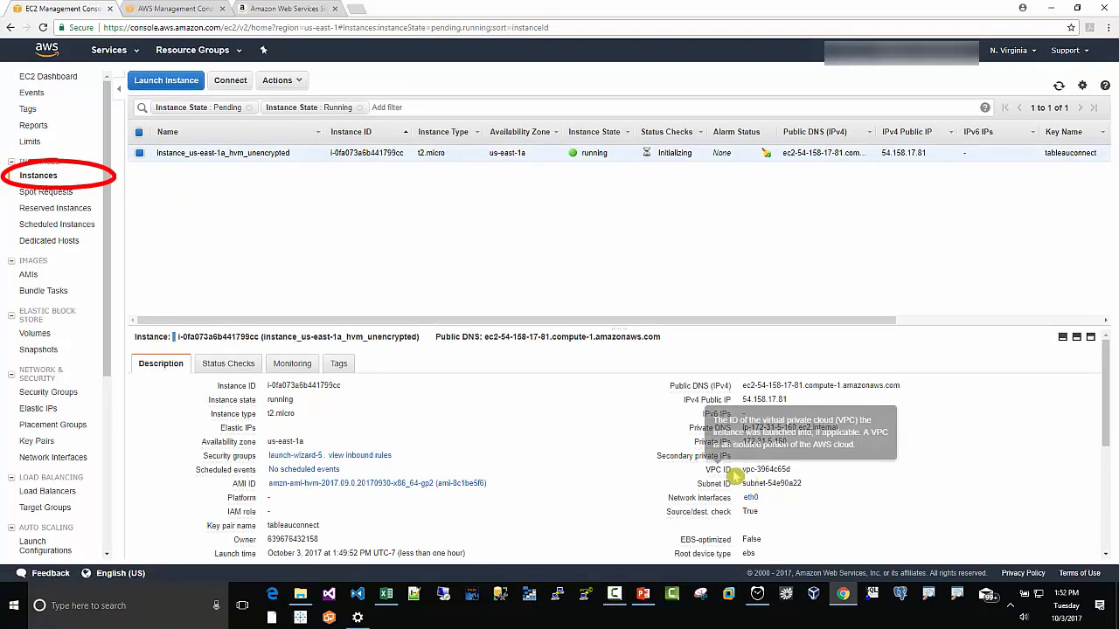
{"action": "scroll", "coordinate": [760, 471], "scroll_direction": "down", "scroll_amount": 1}
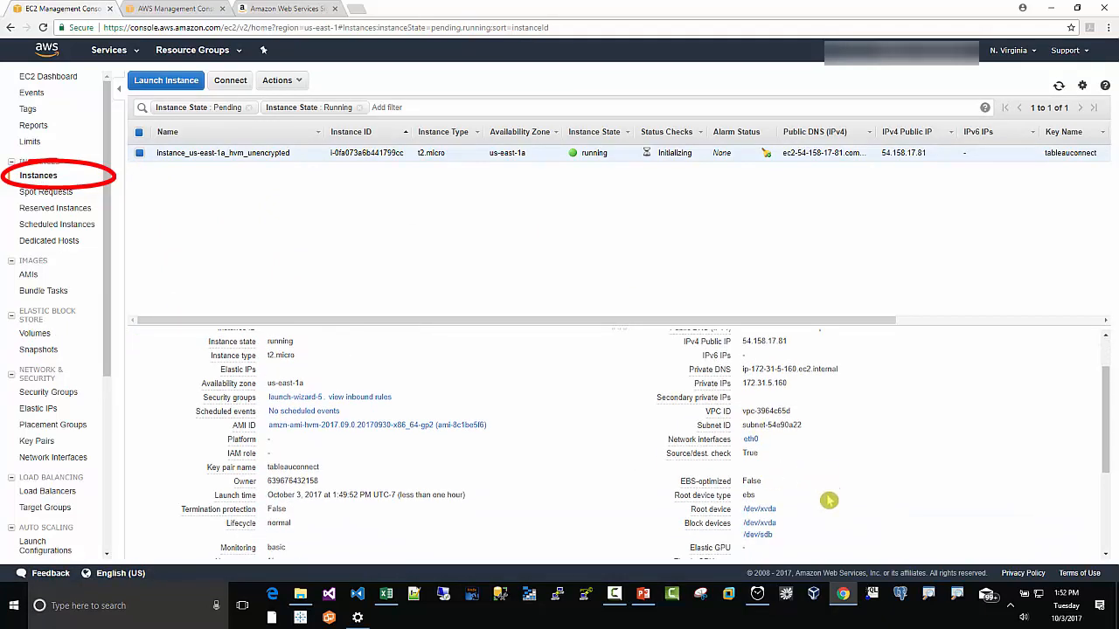
{"action": "left_click", "coordinate": [764, 540]}
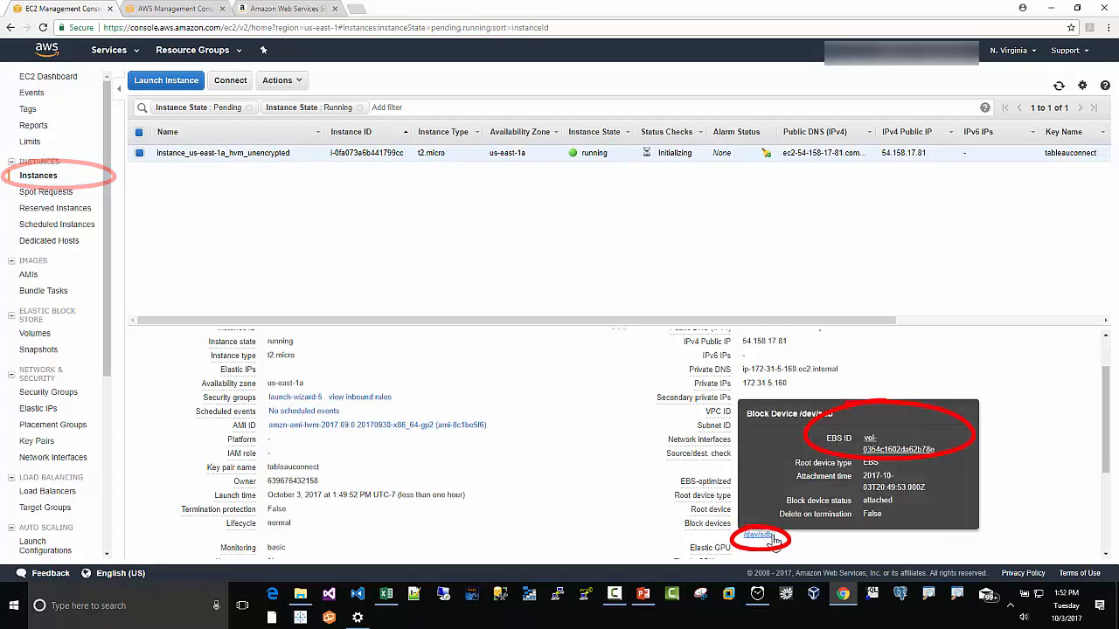
{"action": "left_click", "coordinate": [874, 449]}
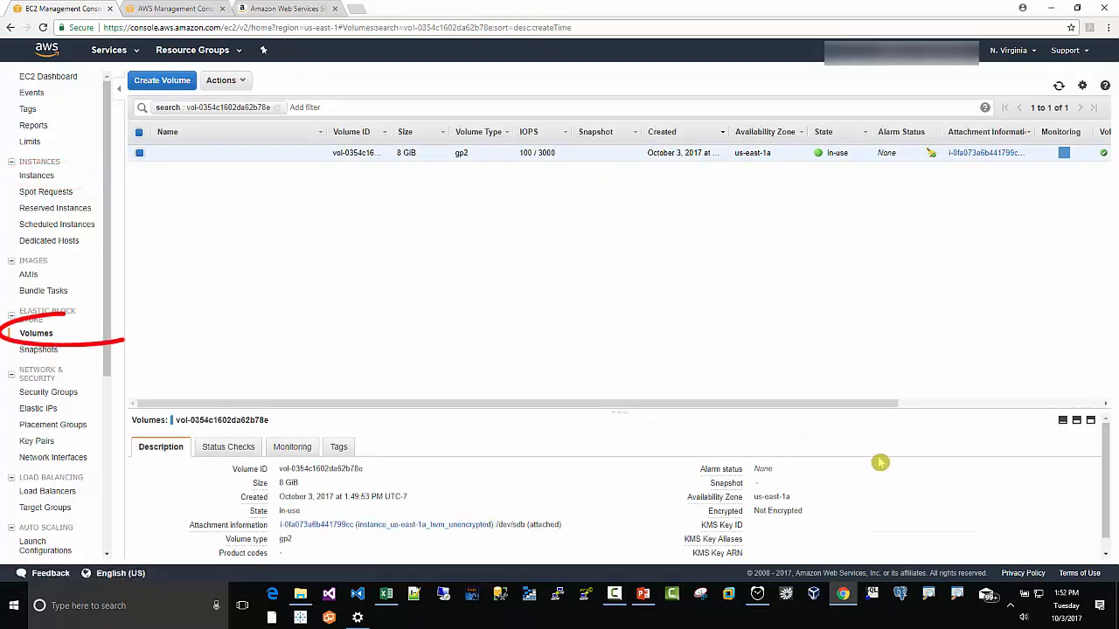
Step: Name the /dev/sdb data volume volume_us-east-1a_data_unencrypted
{"action": "key", "text": "alt+Tab"}
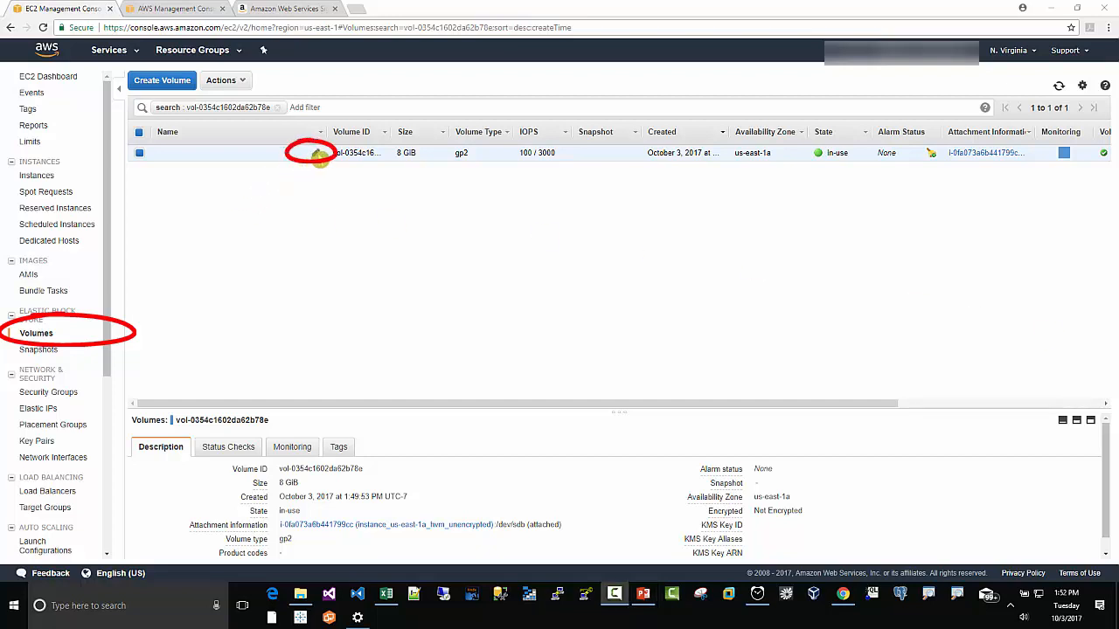
{"action": "key", "text": "alt+Tab"}
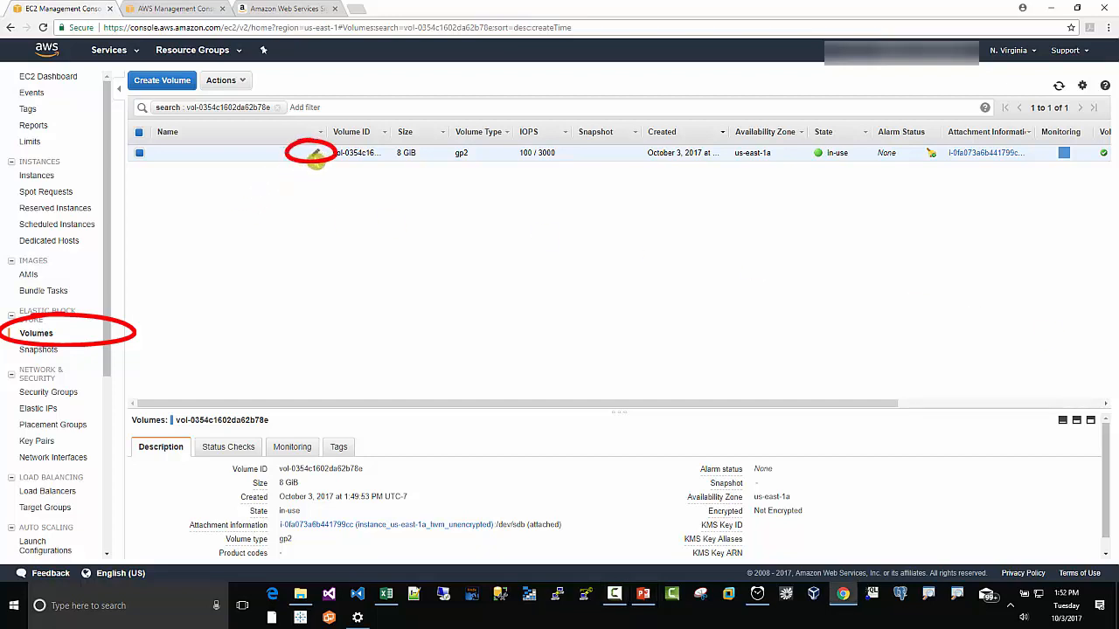
{"action": "left_click", "coordinate": [315, 156]}
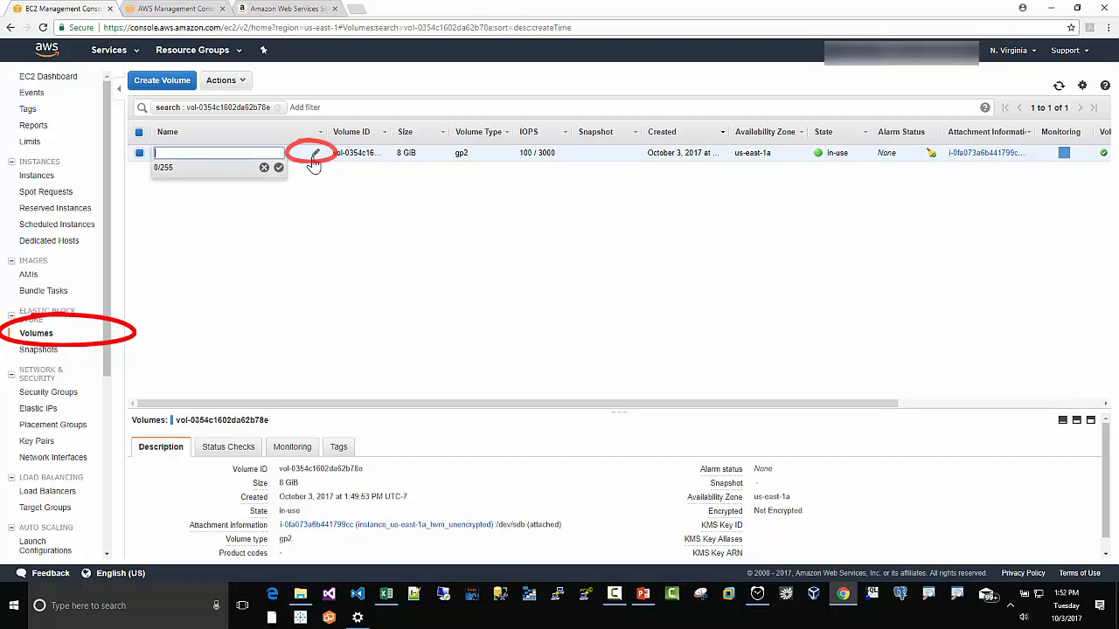
{"action": "right_click", "coordinate": [180, 166]}
{"action": "left_click", "coordinate": [201, 227]}
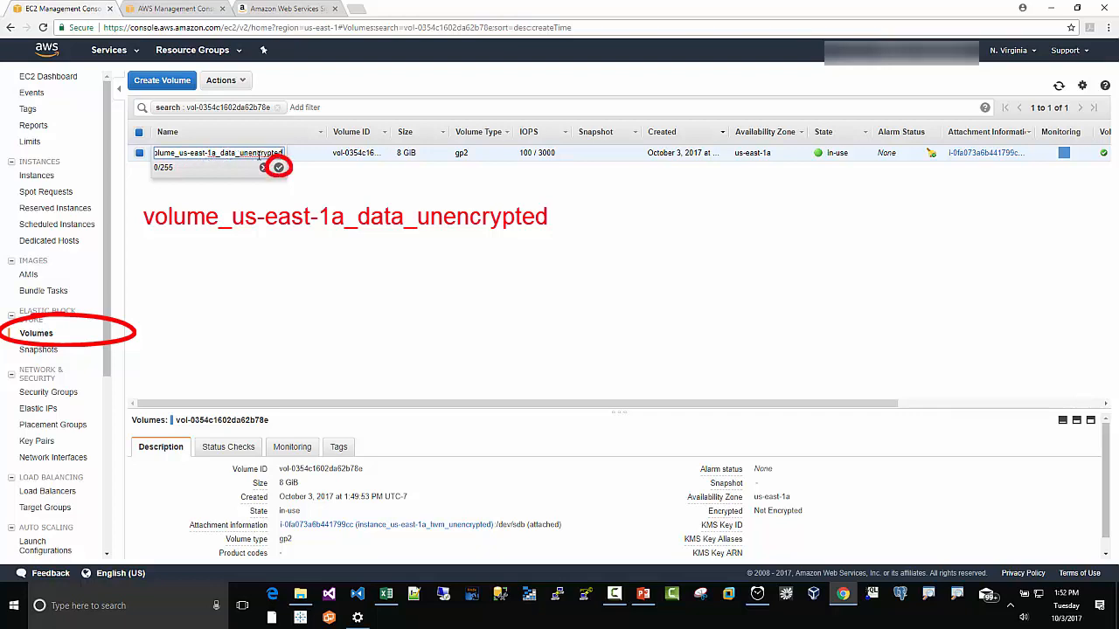
{"action": "left_click", "coordinate": [279, 167]}
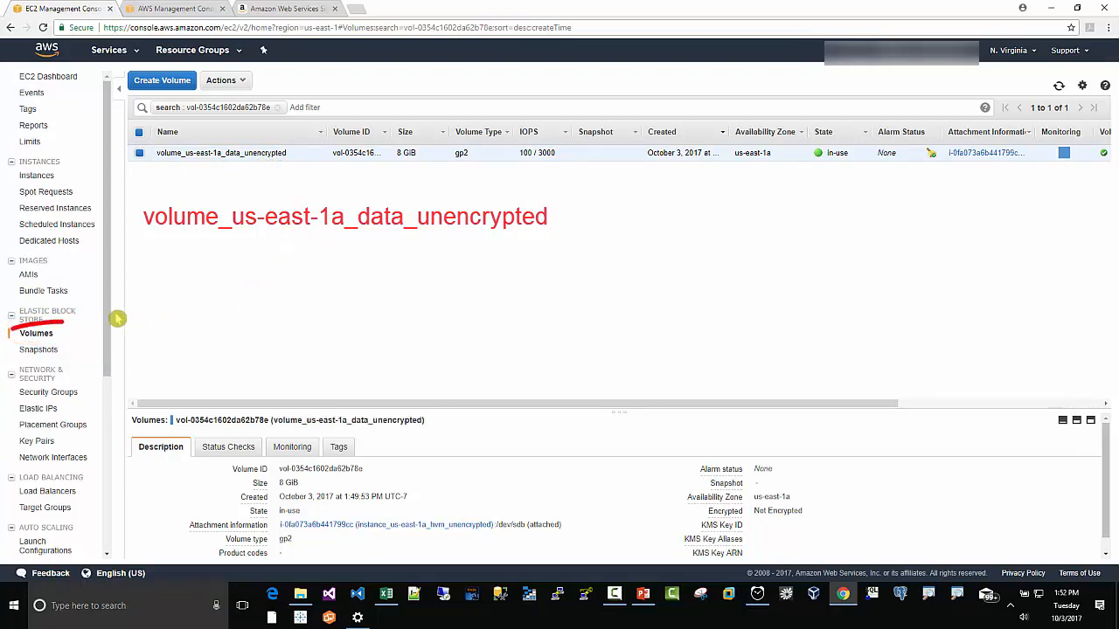
Step: List all volumes, select only volume_us-east-1a_root_unencrypted, and start creating a snapshot of it
{"action": "left_click", "coordinate": [51, 332]}
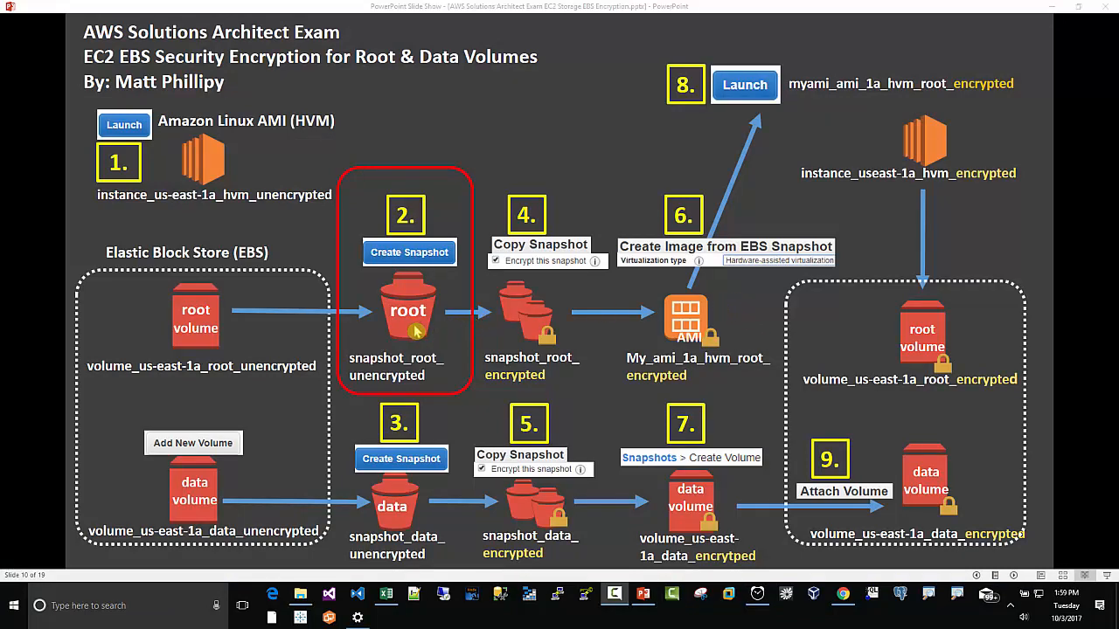
{"action": "left_click", "coordinate": [845, 601]}
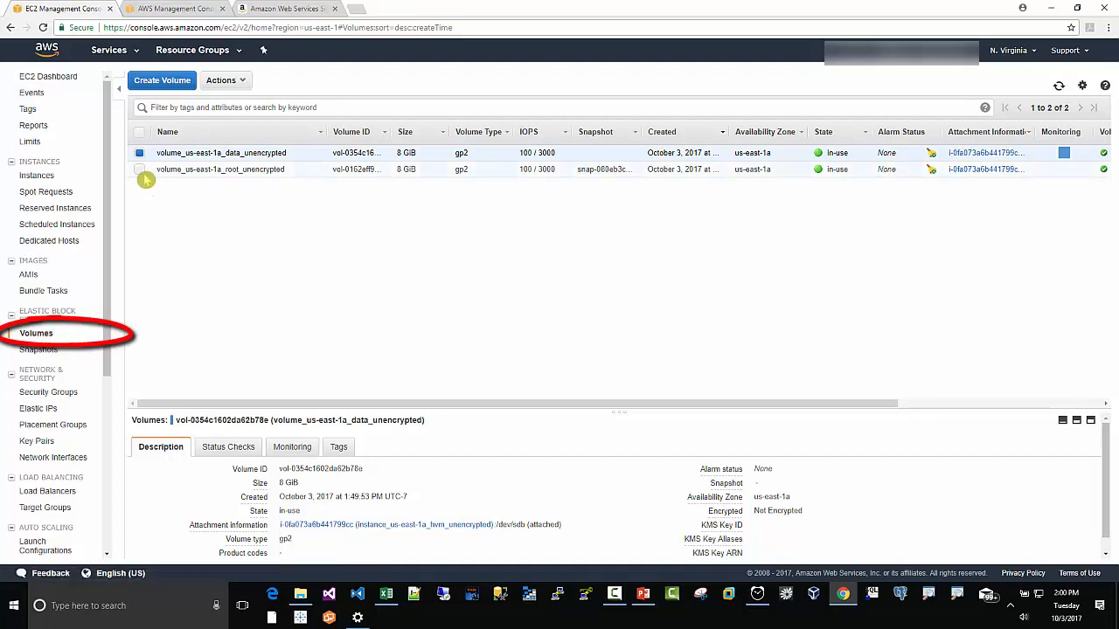
{"action": "left_click", "coordinate": [140, 170]}
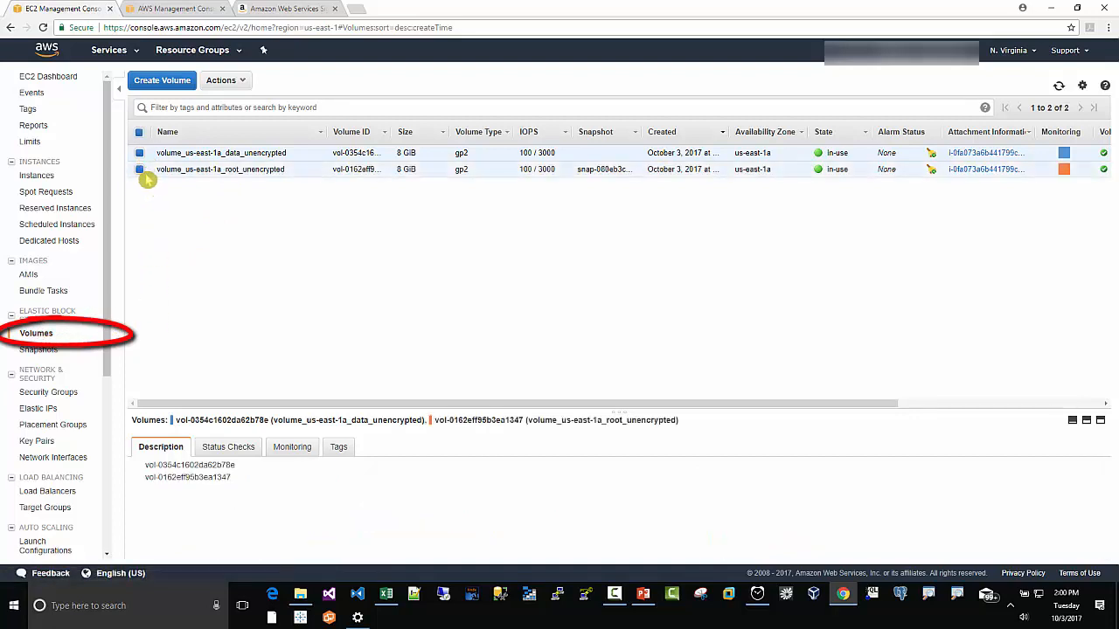
{"action": "left_click", "coordinate": [139, 154]}
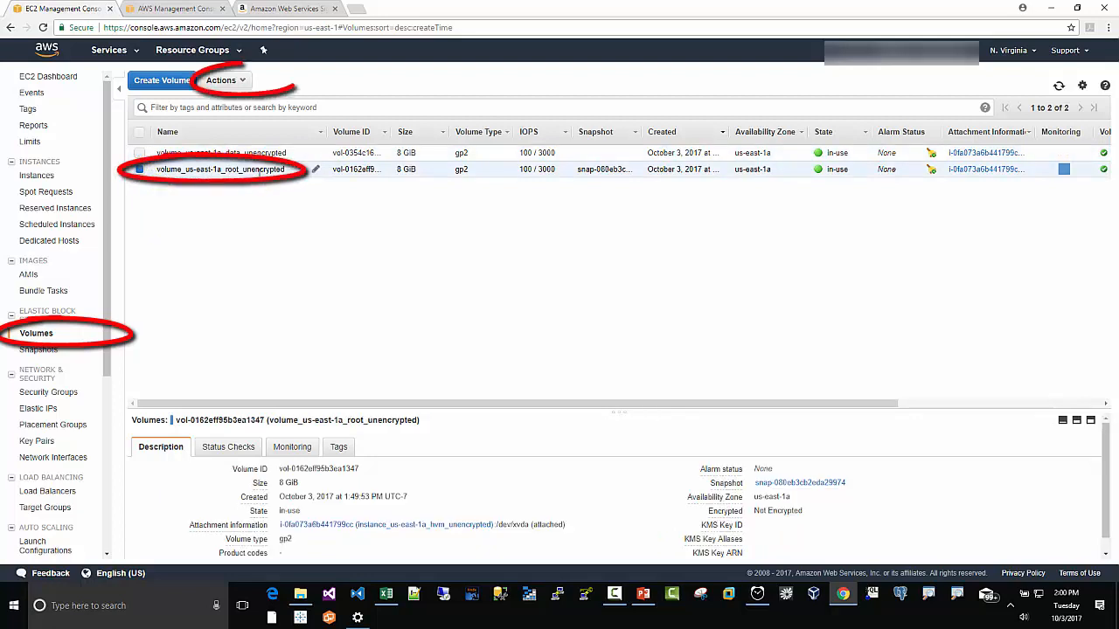
{"action": "left_click", "coordinate": [244, 83]}
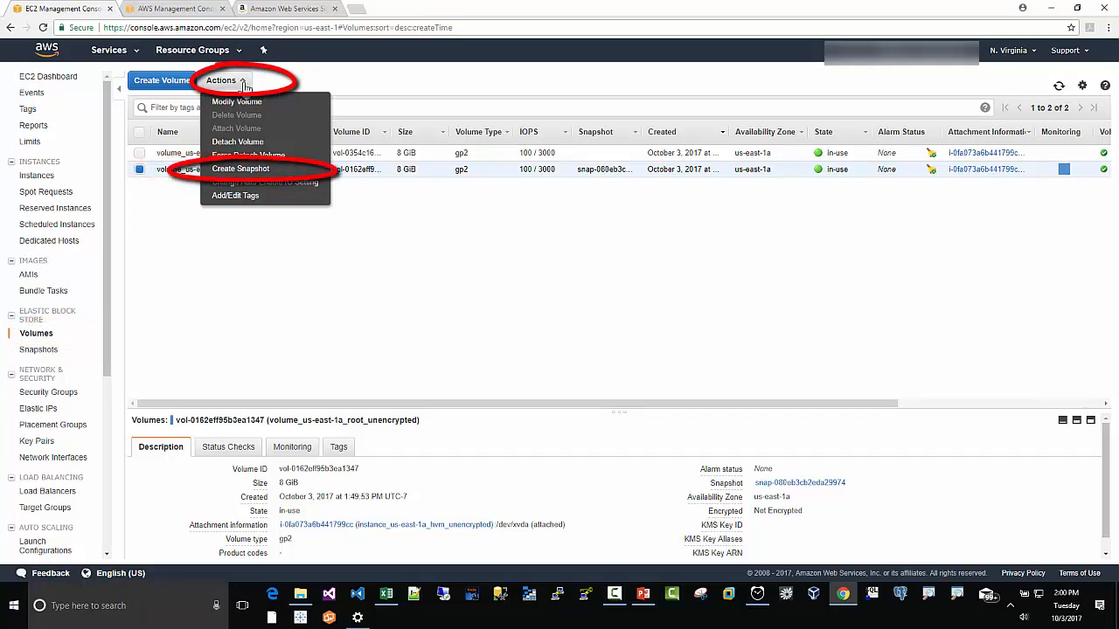
{"action": "left_click", "coordinate": [248, 171]}
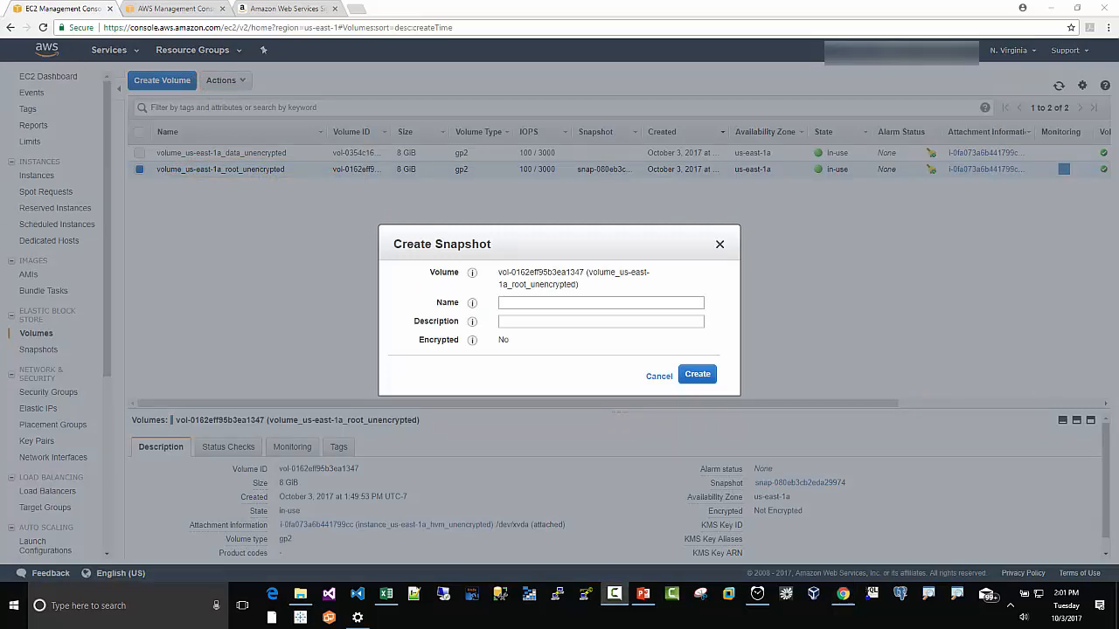
Step: Create the root volume snapshot named snapshot_root_unencrypted with description snapshot root unencrypted
{"action": "left_click", "coordinate": [507, 303]}
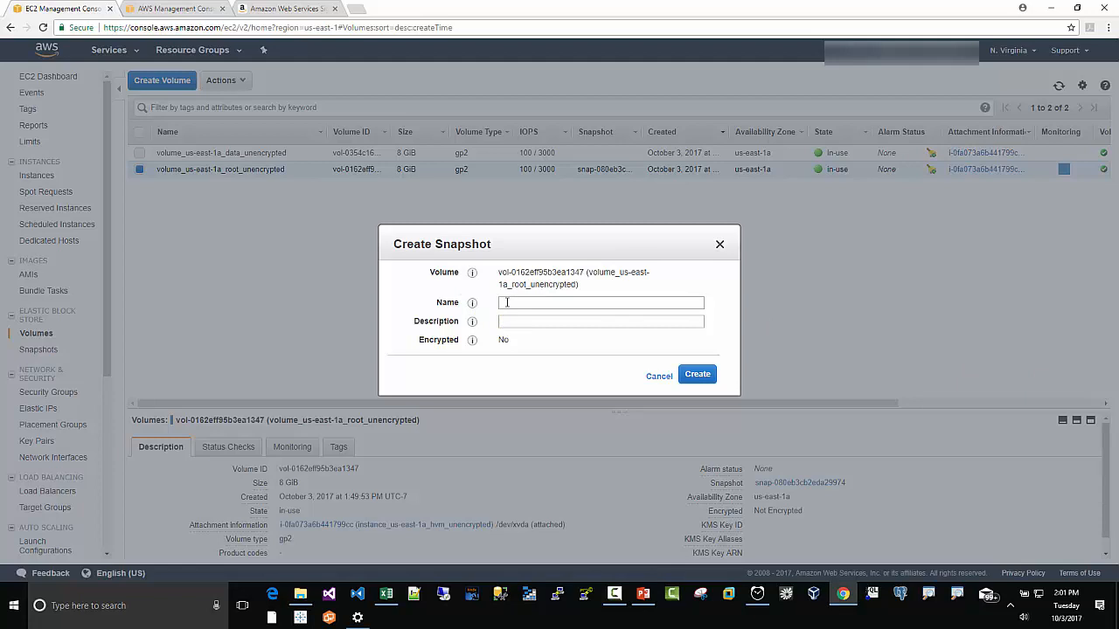
{"action": "left_click", "coordinate": [517, 303]}
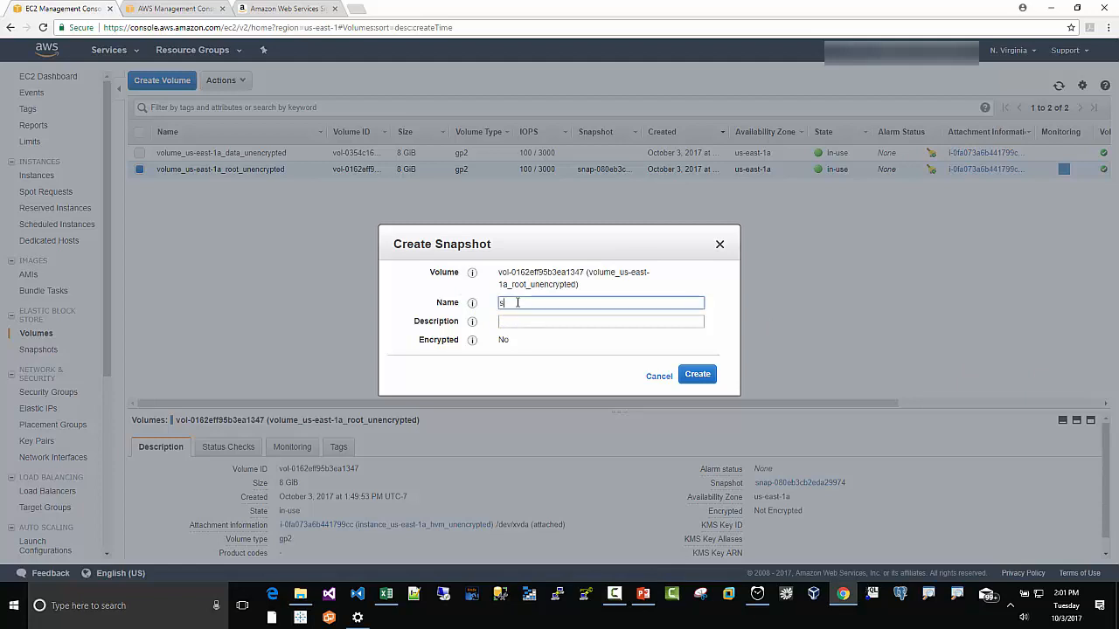
{"action": "type", "text": "snapshot_"}
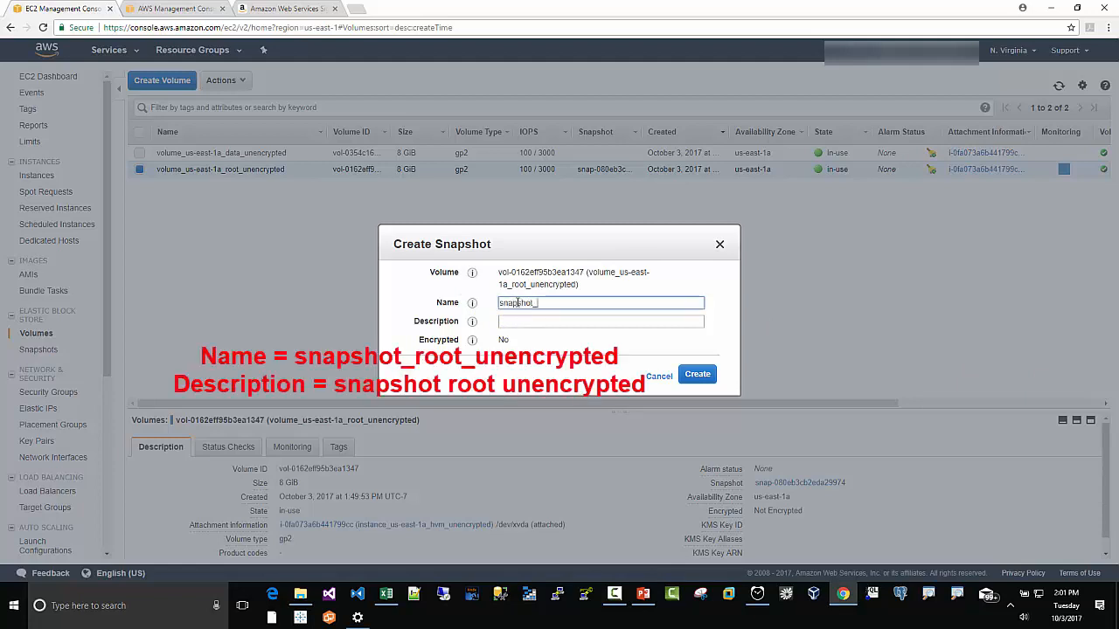
{"action": "type", "text": "root_unencrypted"}
{"action": "key", "text": "Tab"}
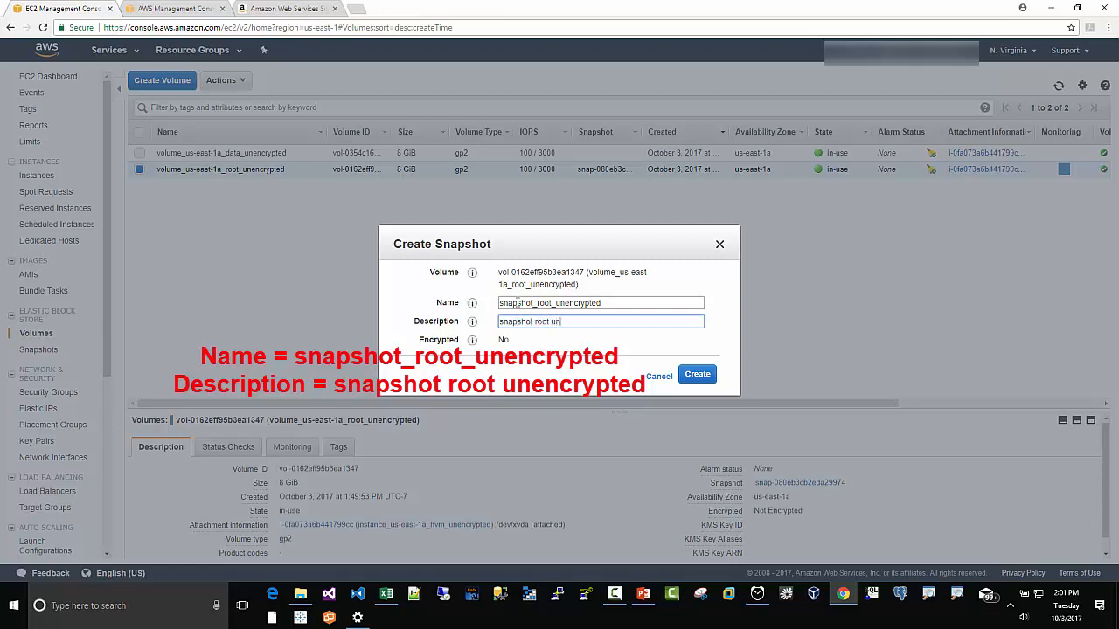
{"action": "type", "text": "snapshot root unencrypted"}
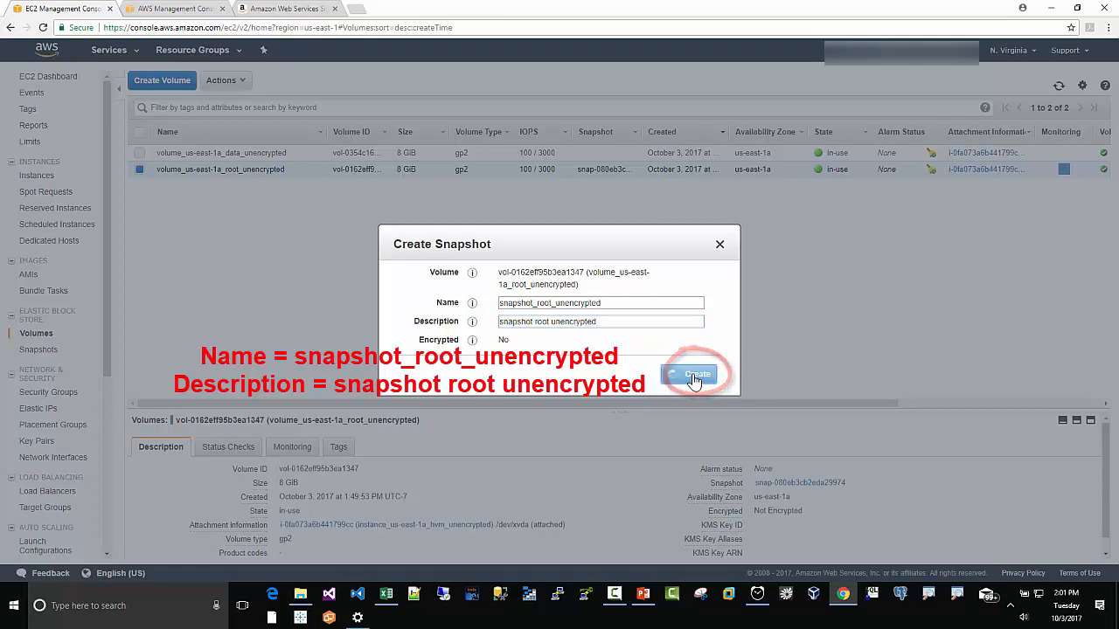
{"action": "left_click", "coordinate": [697, 376]}
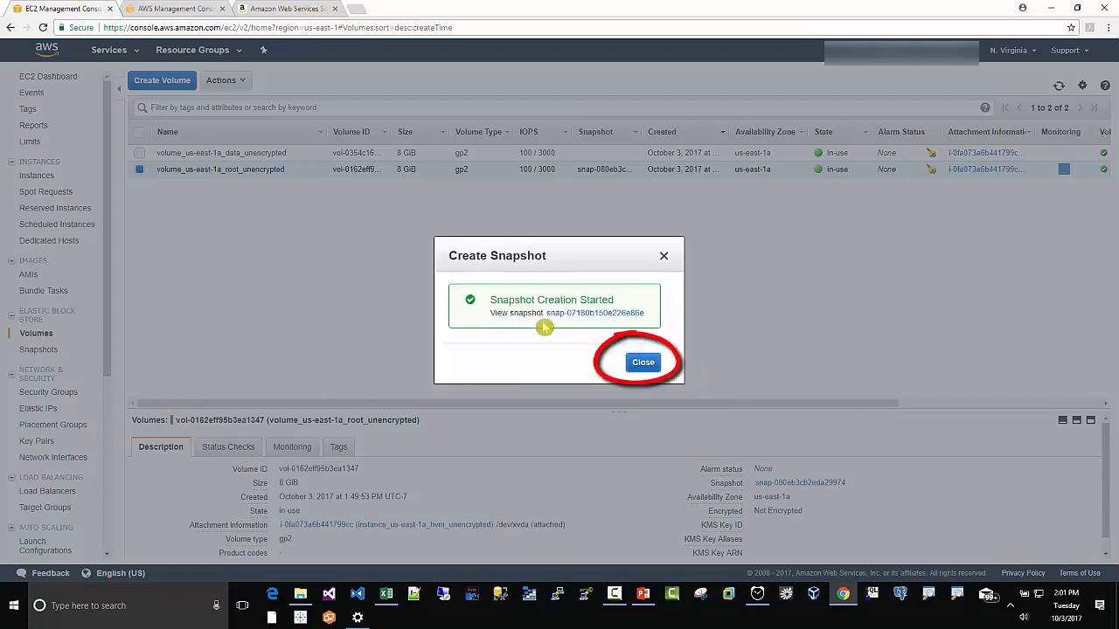
{"action": "left_click", "coordinate": [642, 363]}
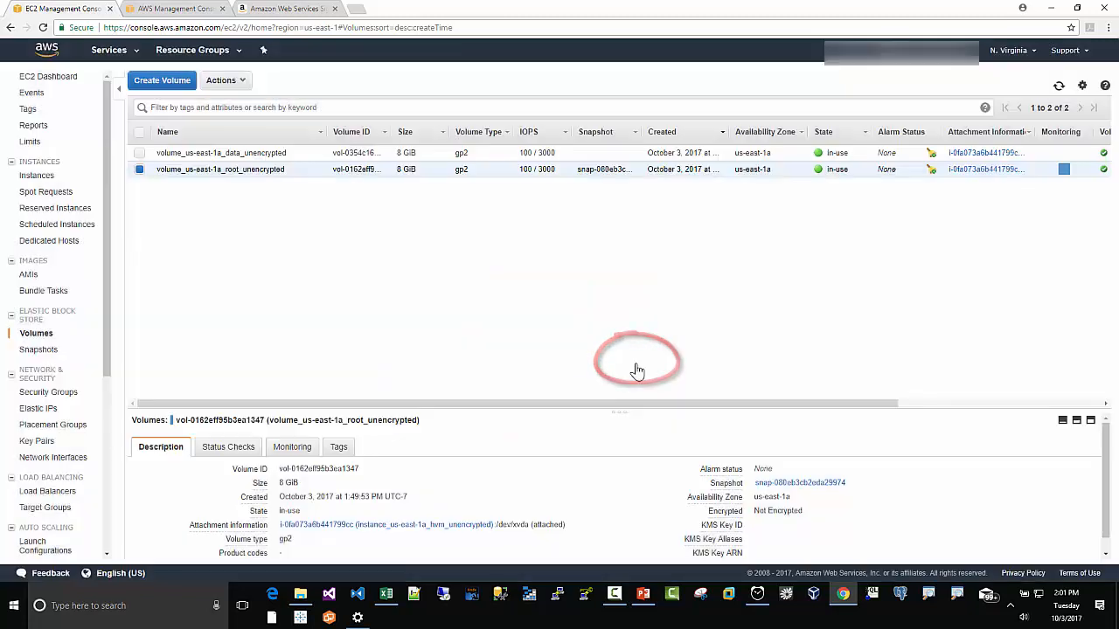
Step: Review the new snapshot in the Snapshots list, sorting by snapshot ID and widening the name column
{"action": "left_click", "coordinate": [37, 352]}
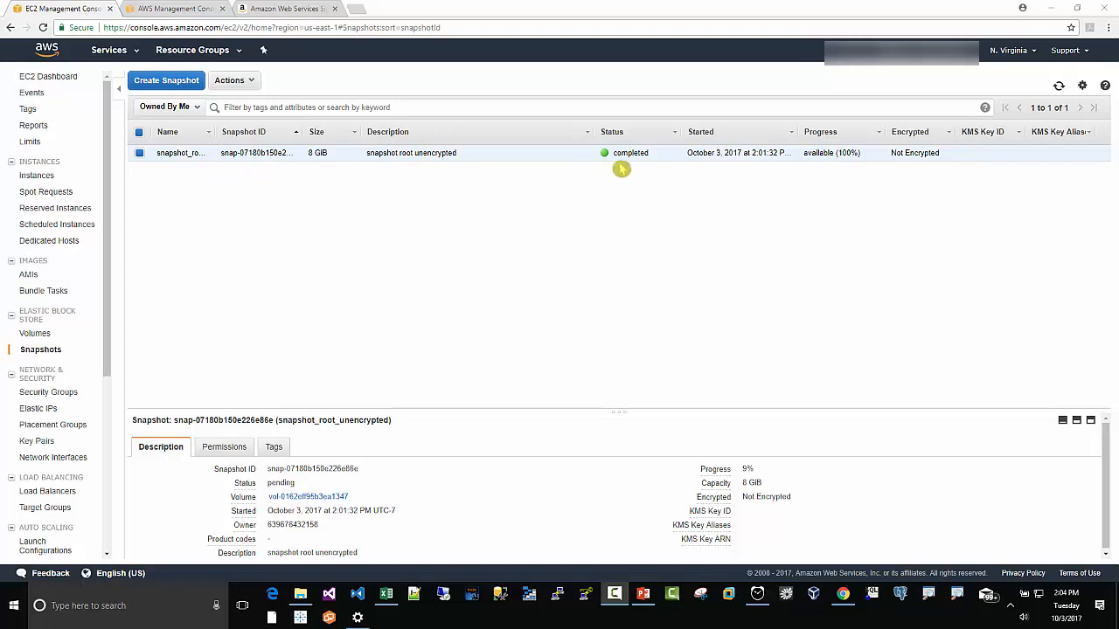
{"action": "left_click", "coordinate": [244, 133]}
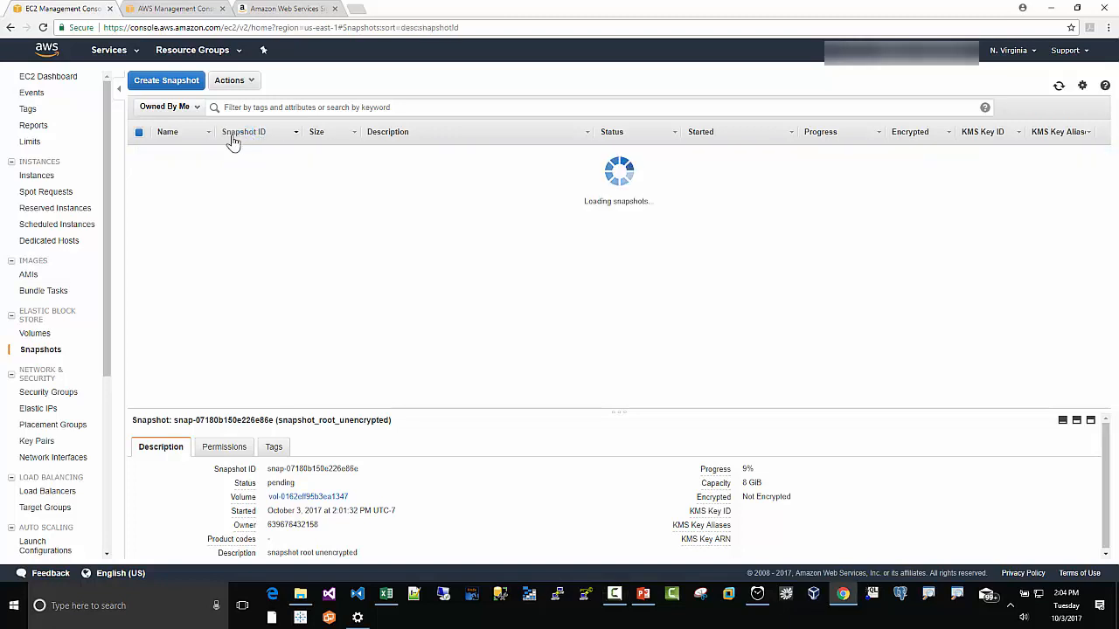
{"action": "left_click_drag", "start_coordinate": [213, 132], "coordinate": [281, 132]}
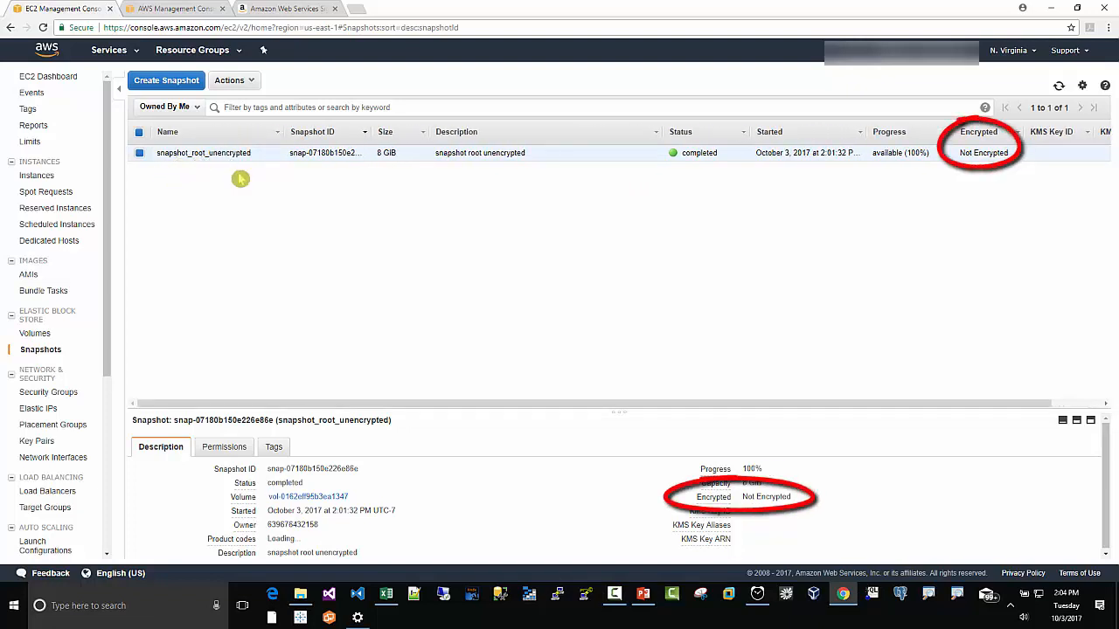
Step: Create a snapshot of volume_us-east-1a_data_unencrypted named snapshot_data_unencrypted with description snapshot data unencrypted
{"action": "left_click", "coordinate": [642, 595]}
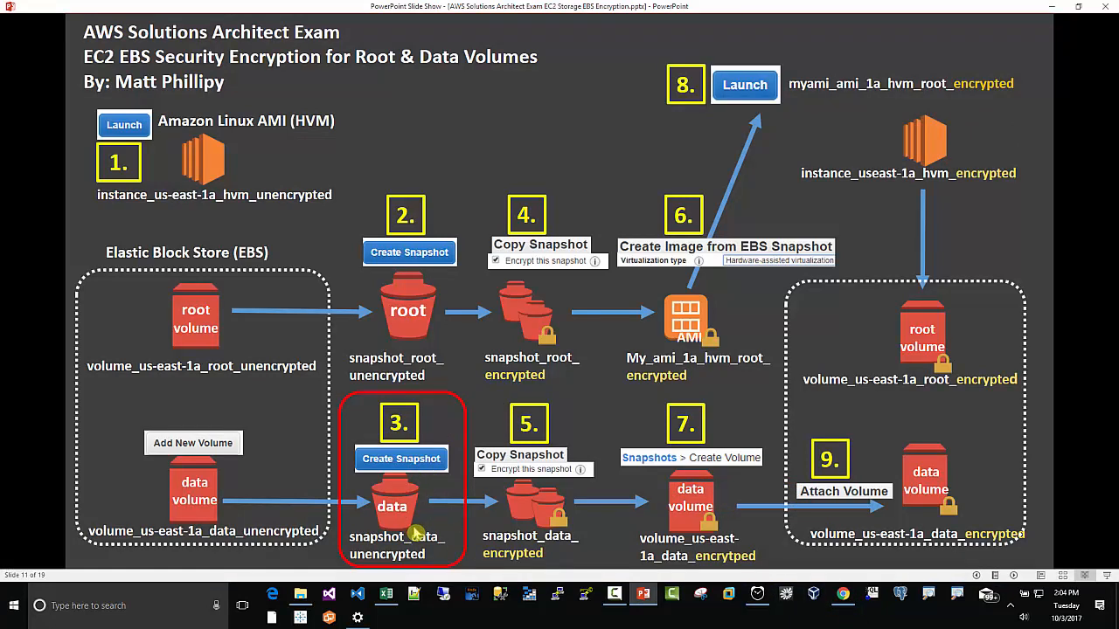
{"action": "left_click", "coordinate": [843, 594]}
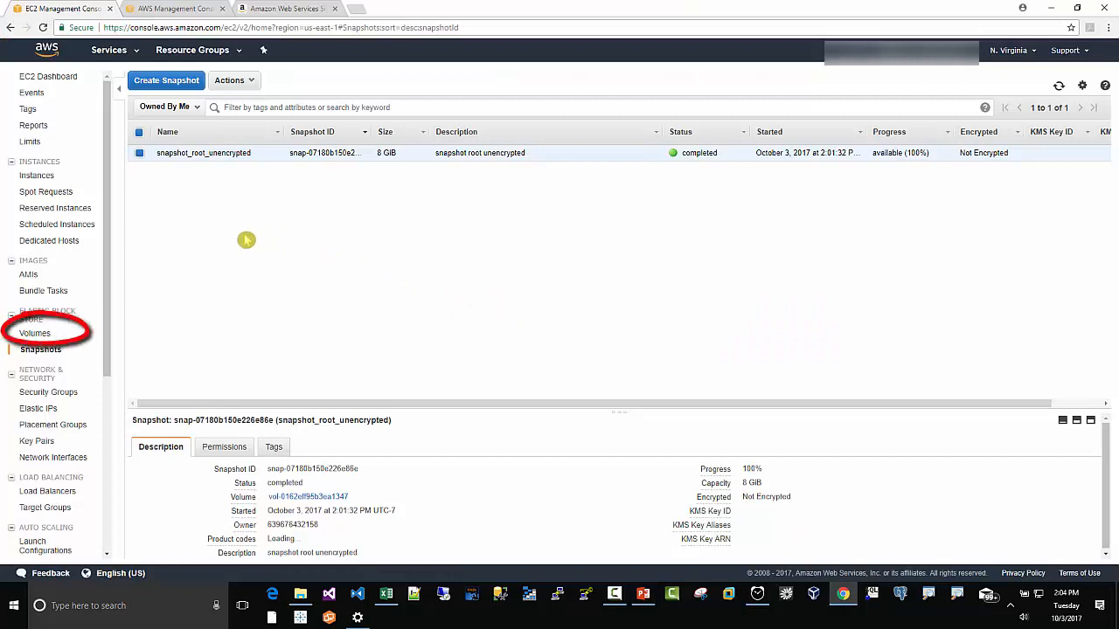
{"action": "left_click", "coordinate": [37, 333]}
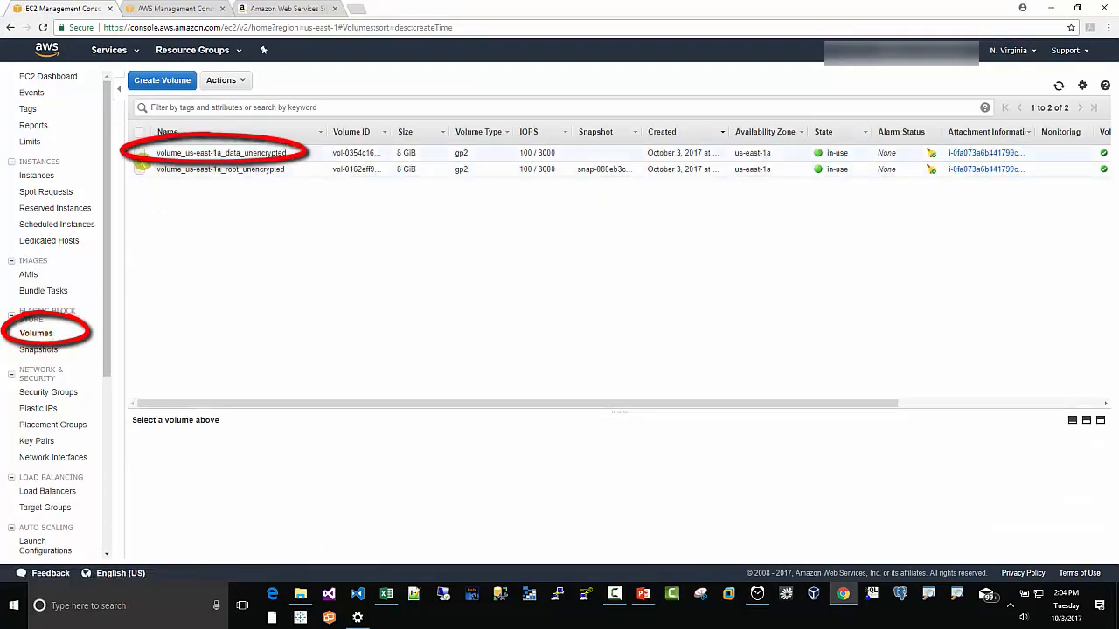
{"action": "left_click", "coordinate": [142, 155]}
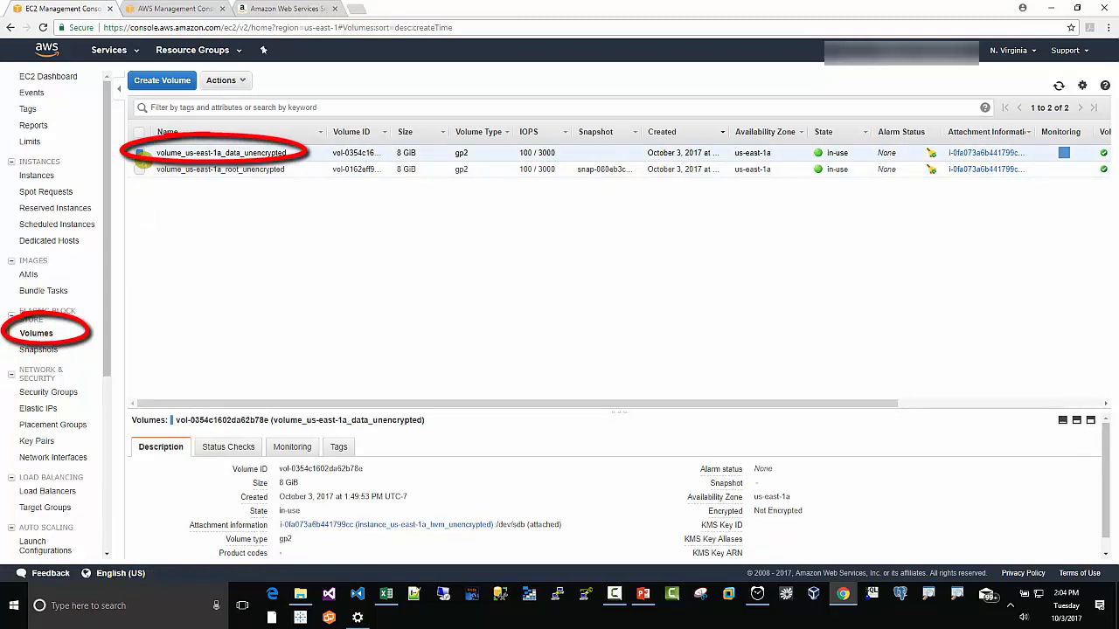
{"action": "left_click", "coordinate": [242, 82]}
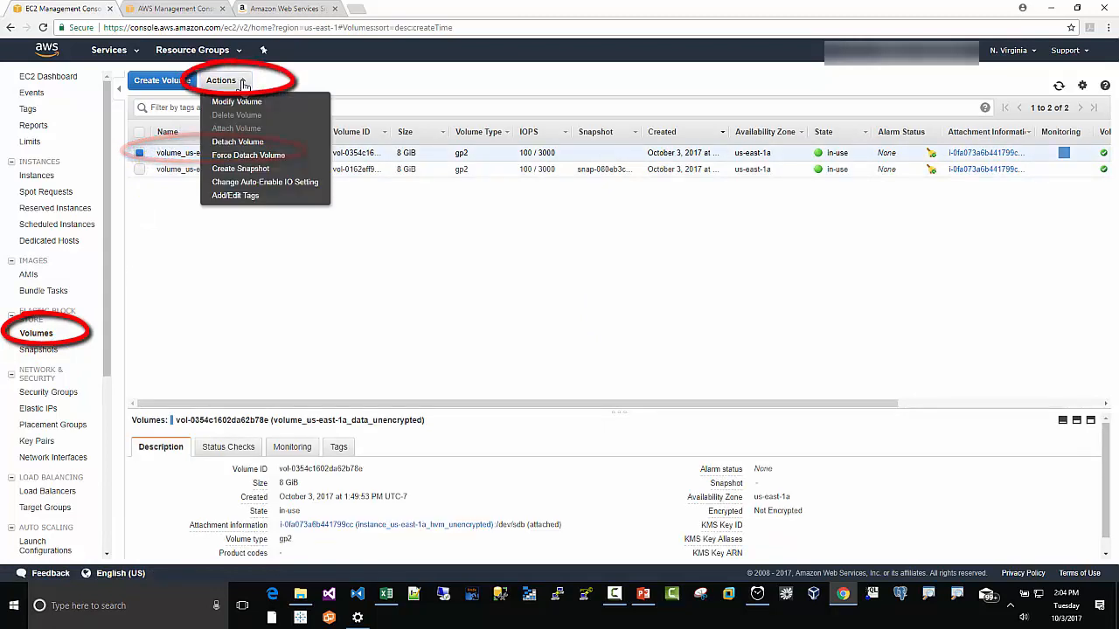
{"action": "left_click", "coordinate": [242, 175]}
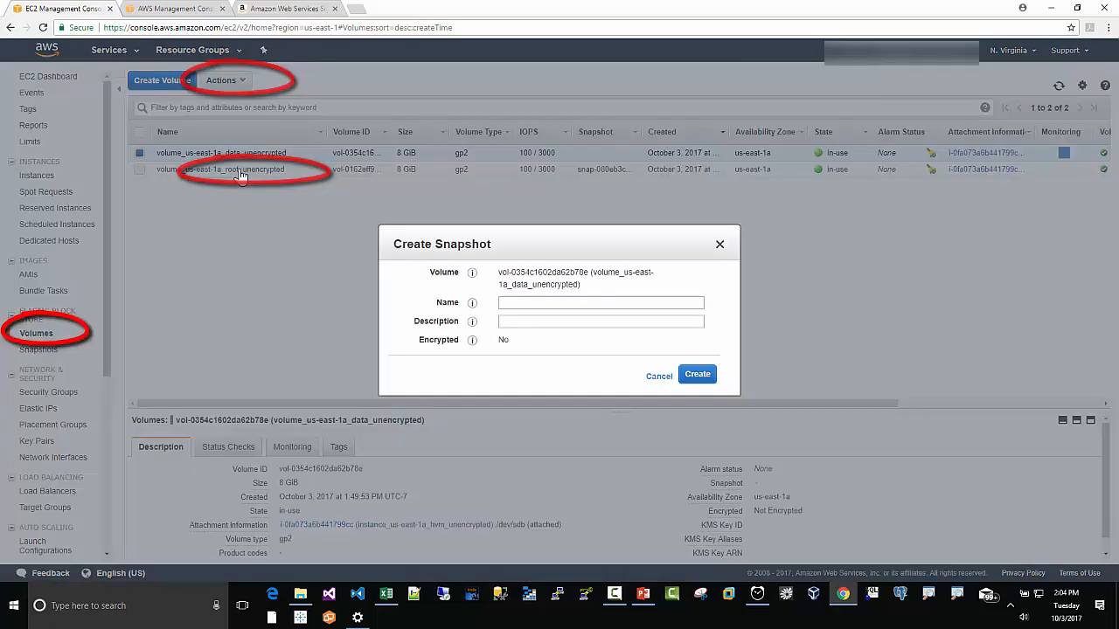
{"action": "left_click", "coordinate": [508, 302]}
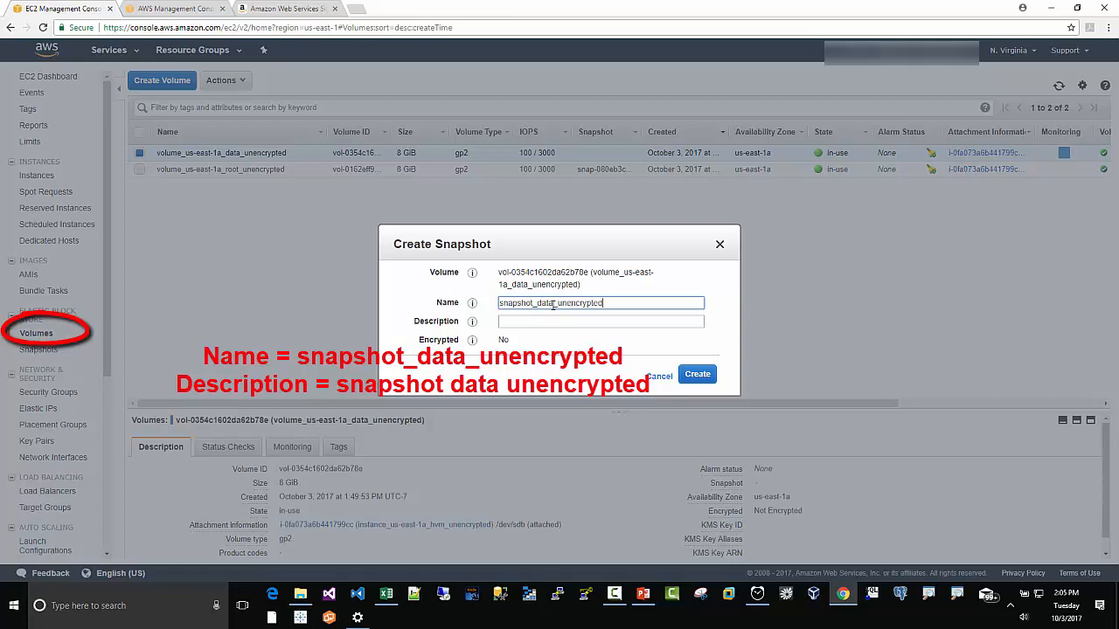
{"action": "key", "text": "Tab"}
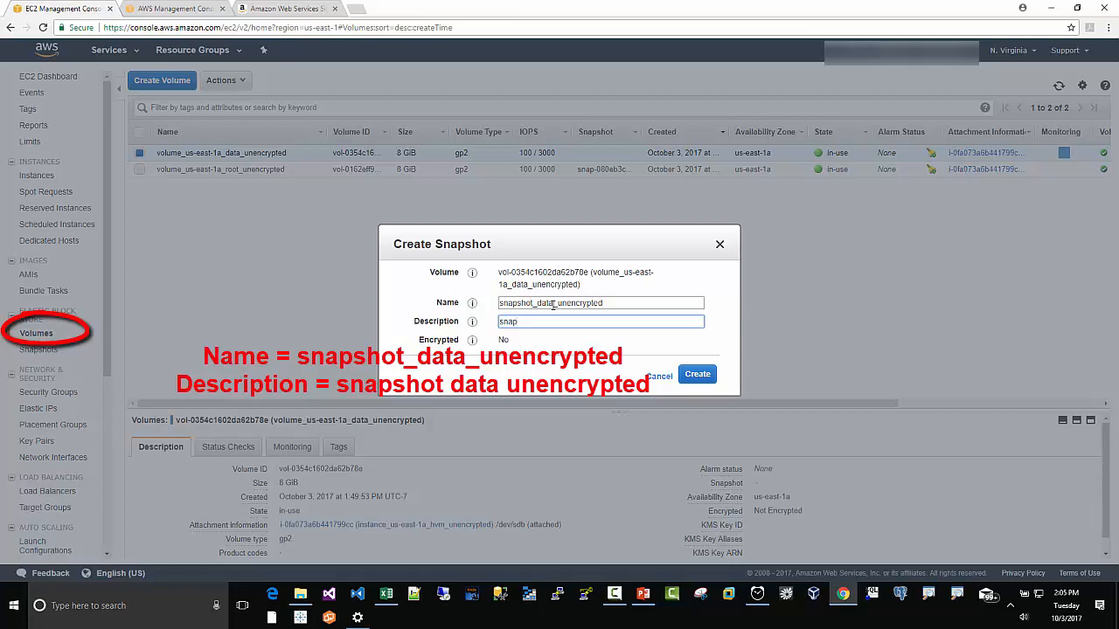
{"action": "type", "text": "snapshot data unencrypted"}
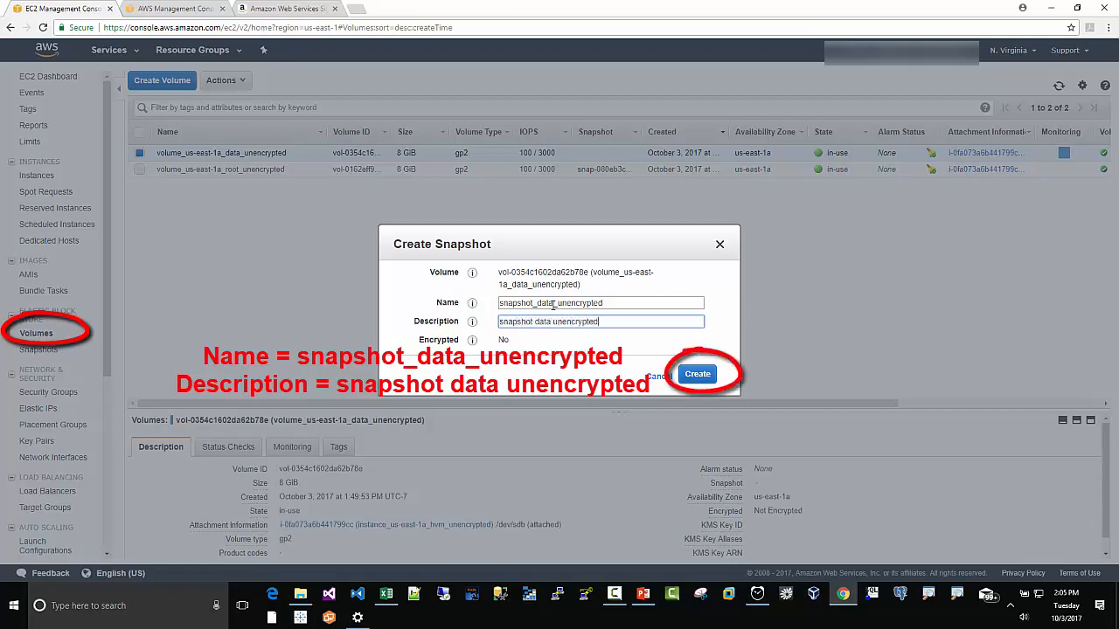
{"action": "left_click", "coordinate": [695, 374]}
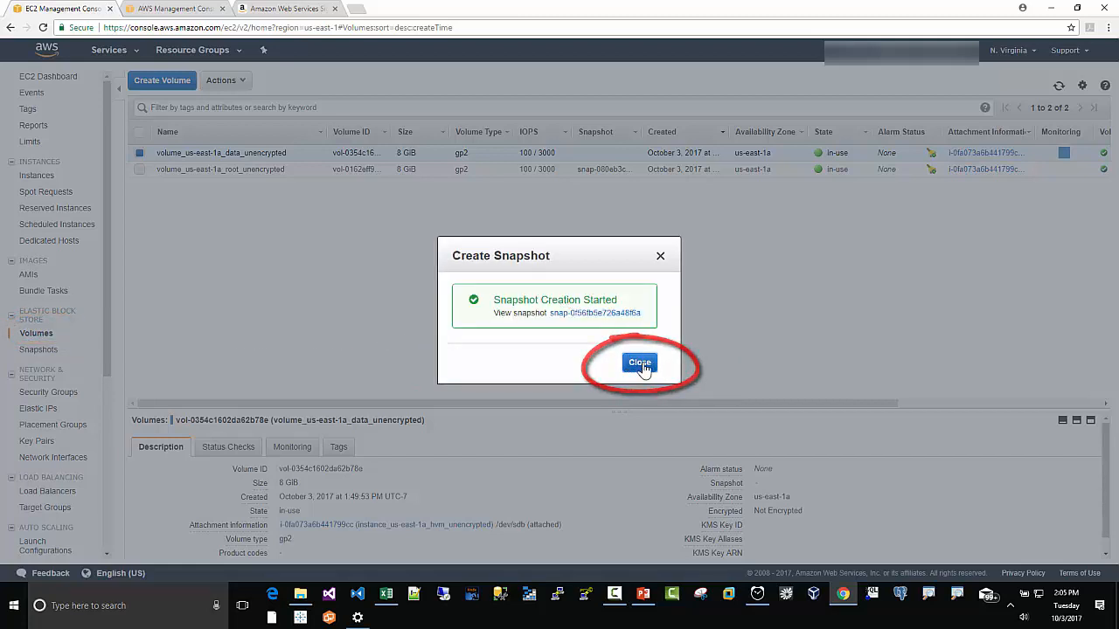
{"action": "left_click", "coordinate": [638, 363]}
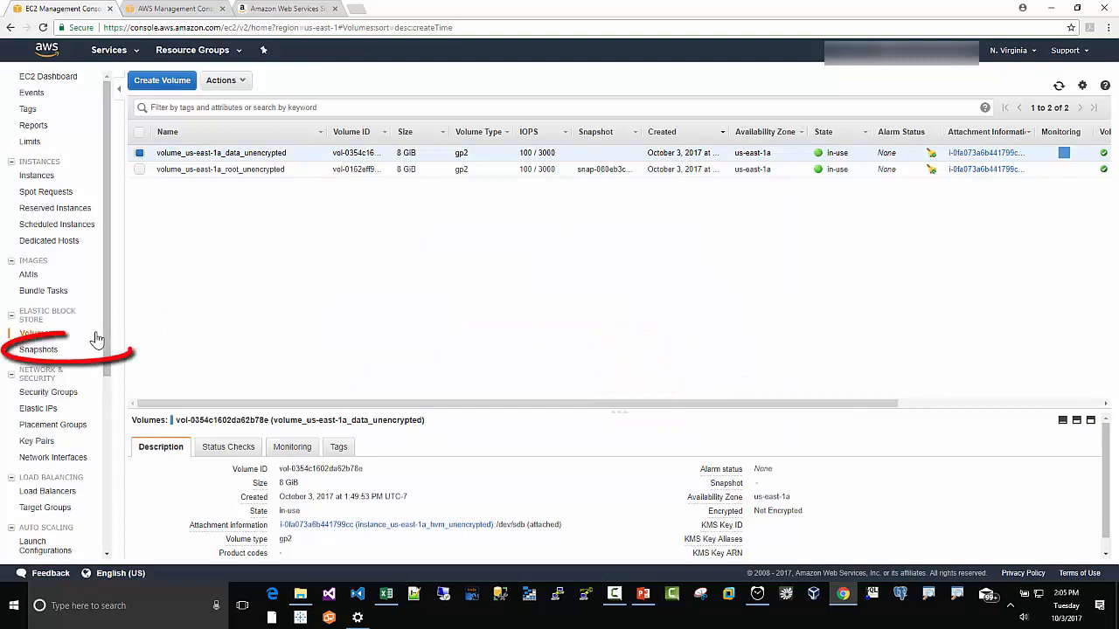
Step: Open the Snapshots list, select snapshot_root_unencrypted, and start copying it
{"action": "left_click", "coordinate": [38, 351]}
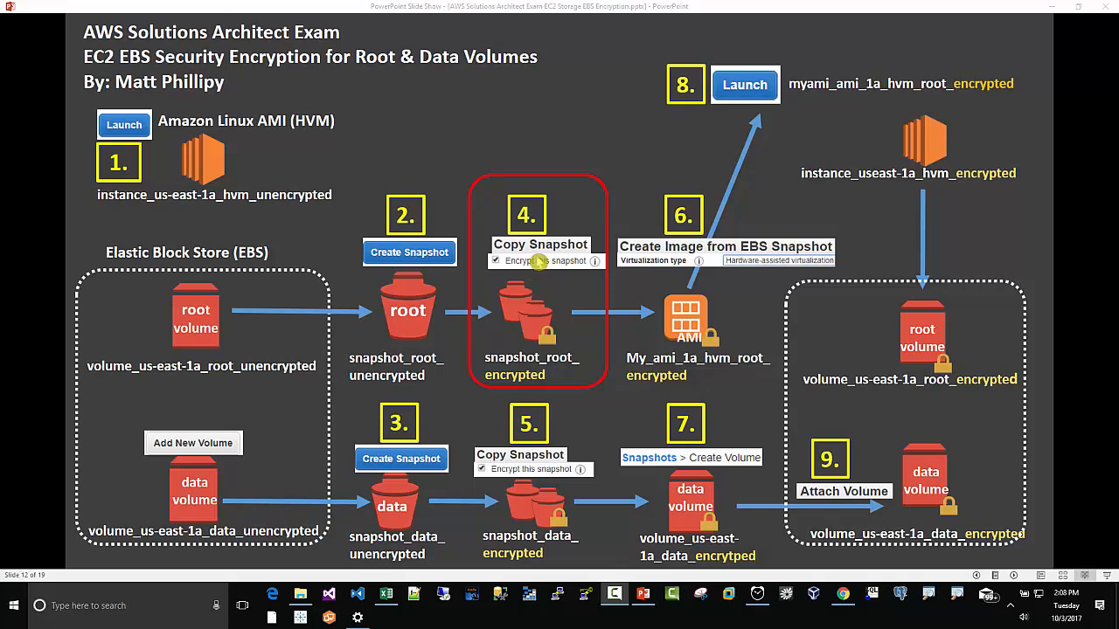
{"action": "left_click", "coordinate": [842, 595]}
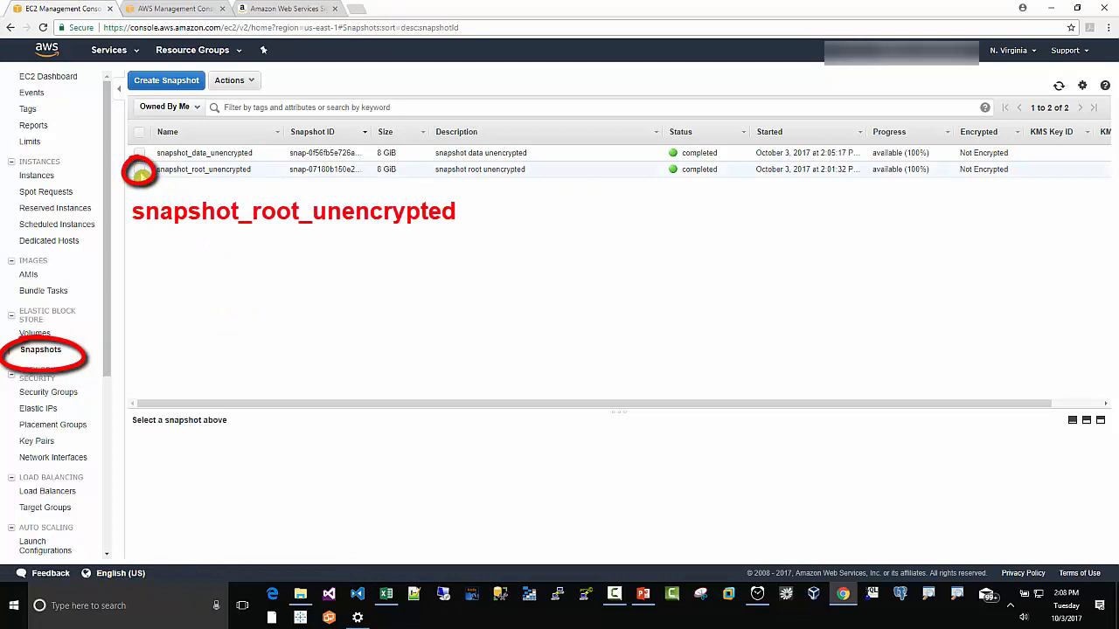
{"action": "left_click", "coordinate": [139, 169]}
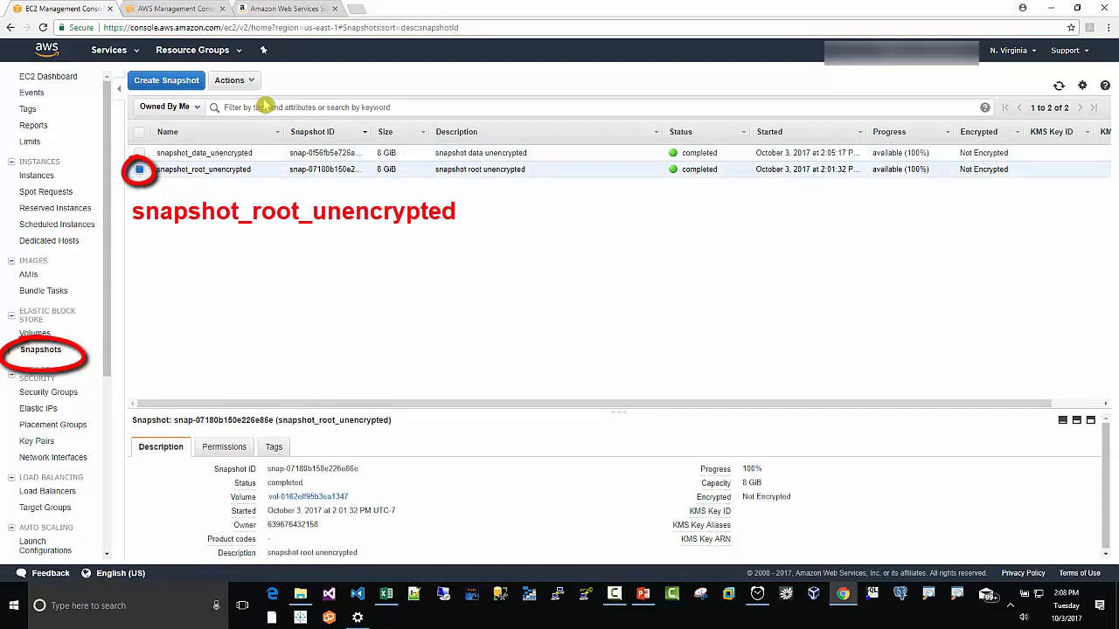
{"action": "left_click", "coordinate": [249, 81]}
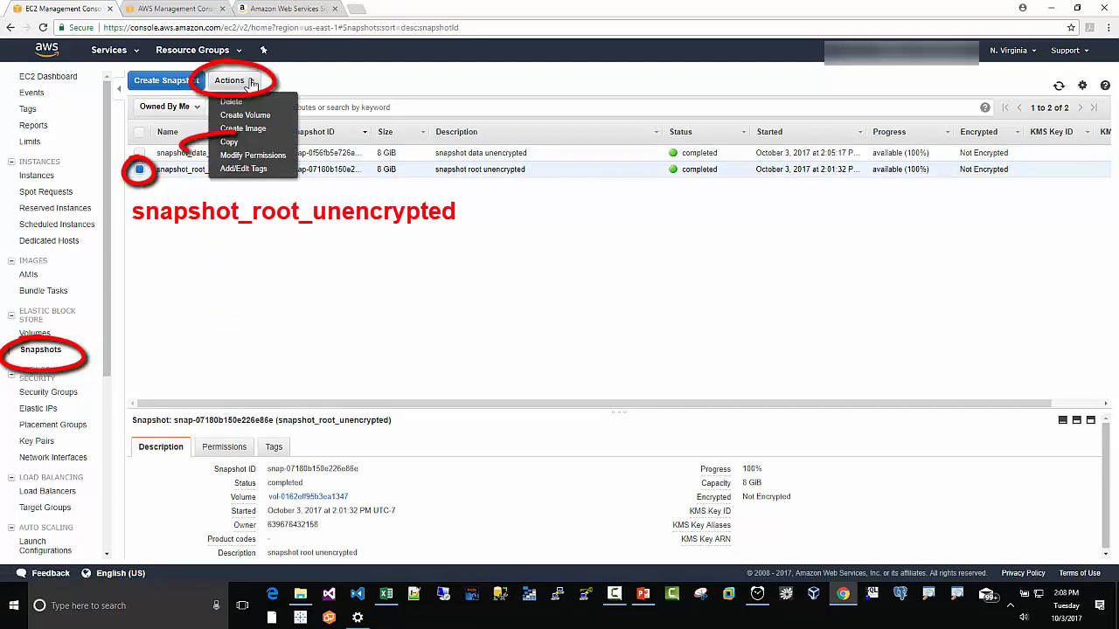
{"action": "left_click", "coordinate": [230, 142]}
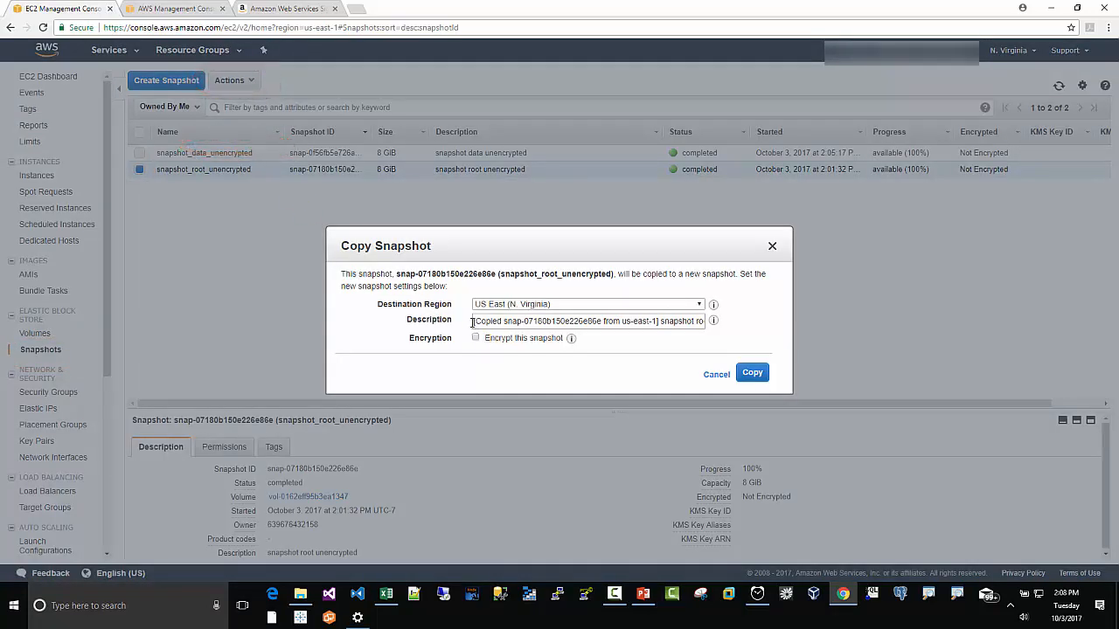
Step: Copy the root snapshot to US East (N. Virginia) with description snapshot_root_encrypted and encryption enabled
{"action": "left_click_drag", "start_coordinate": [473, 320], "coordinate": [710, 327]}
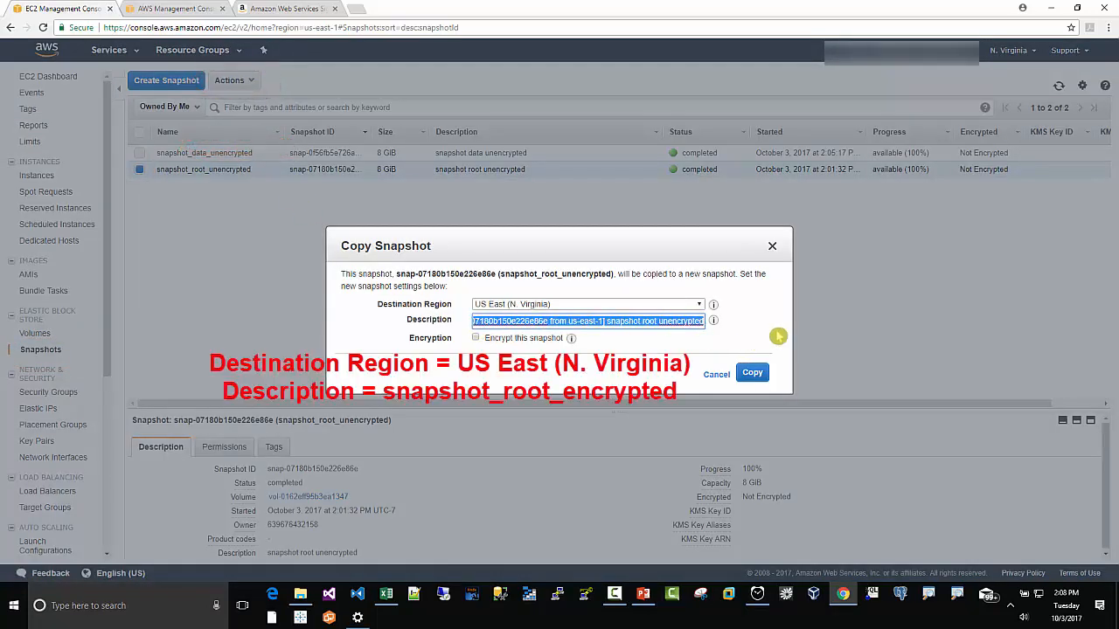
{"action": "key", "text": "BackSpace"}
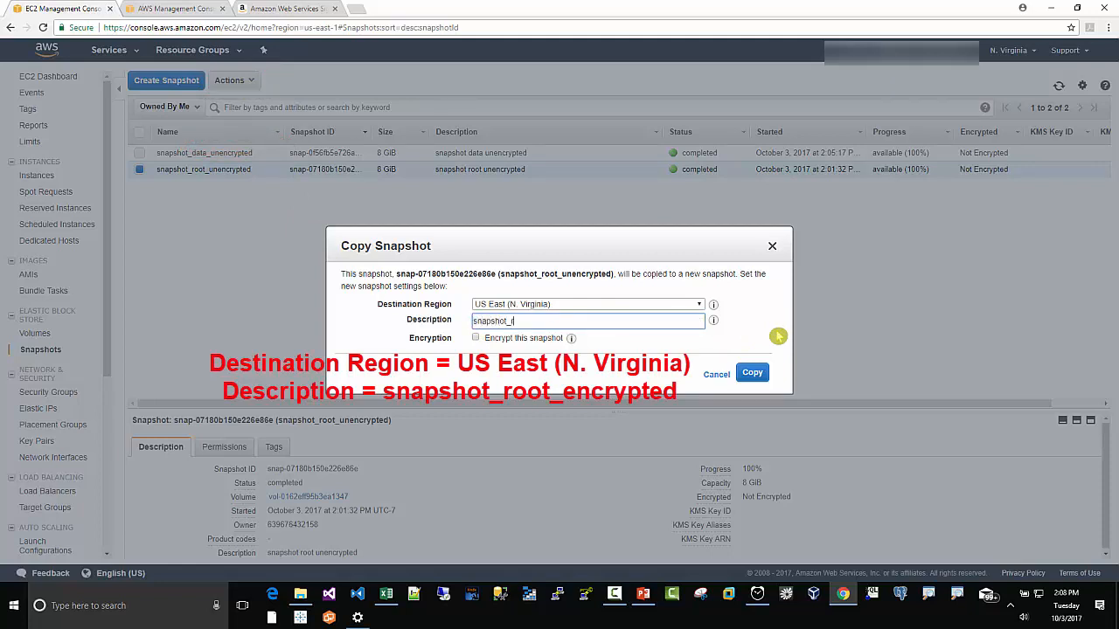
{"action": "type", "text": "snapshot_root_encrypted"}
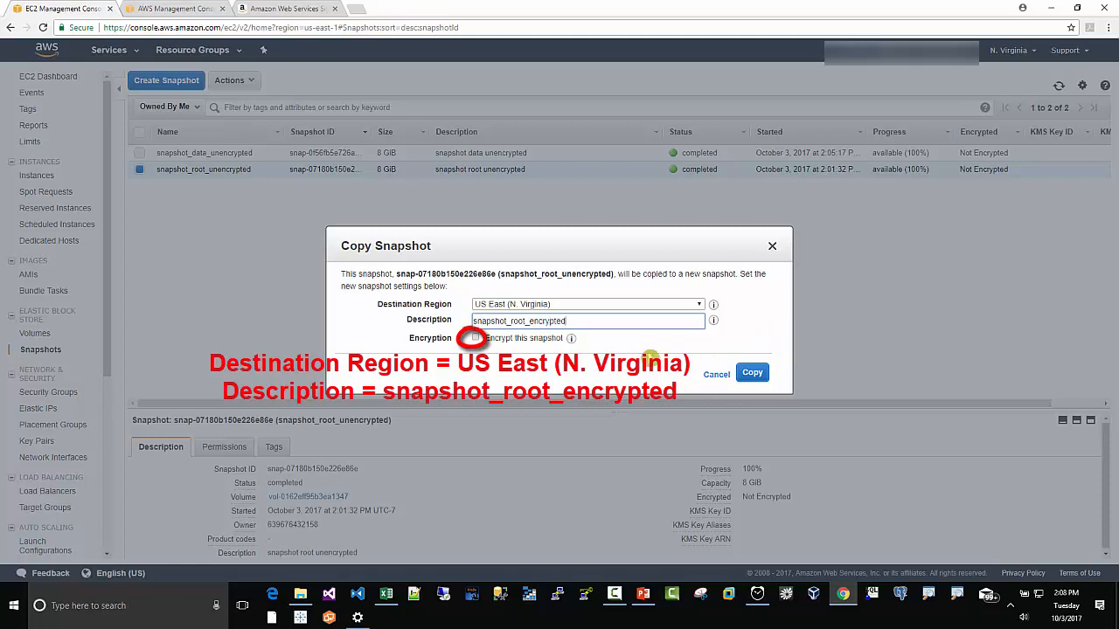
{"action": "left_click", "coordinate": [476, 339]}
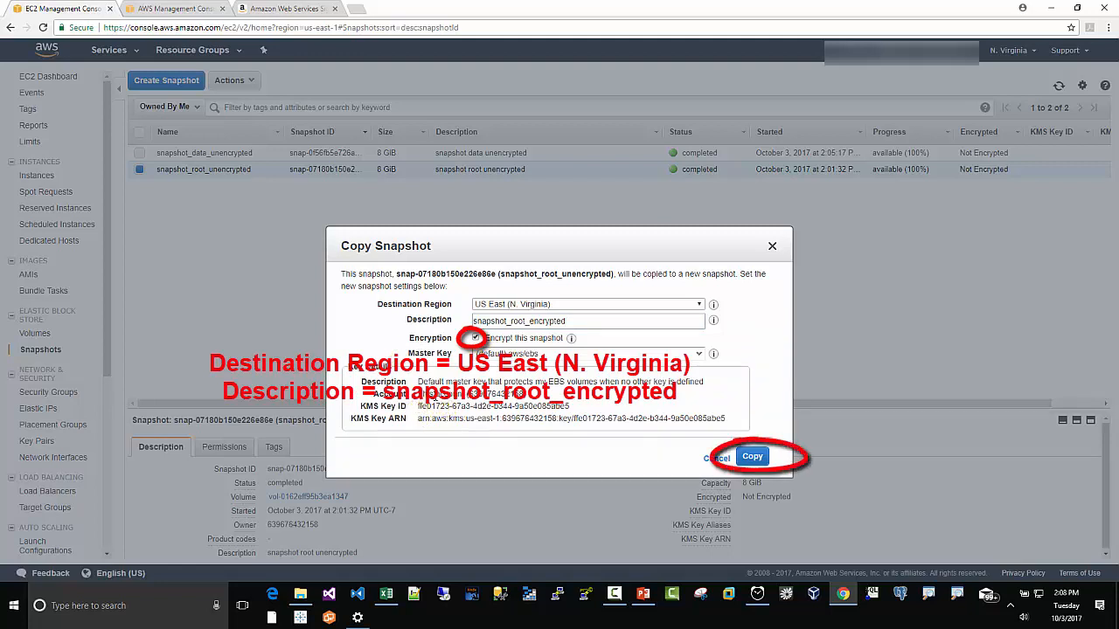
{"action": "left_click", "coordinate": [751, 457]}
{"action": "left_click", "coordinate": [757, 458]}
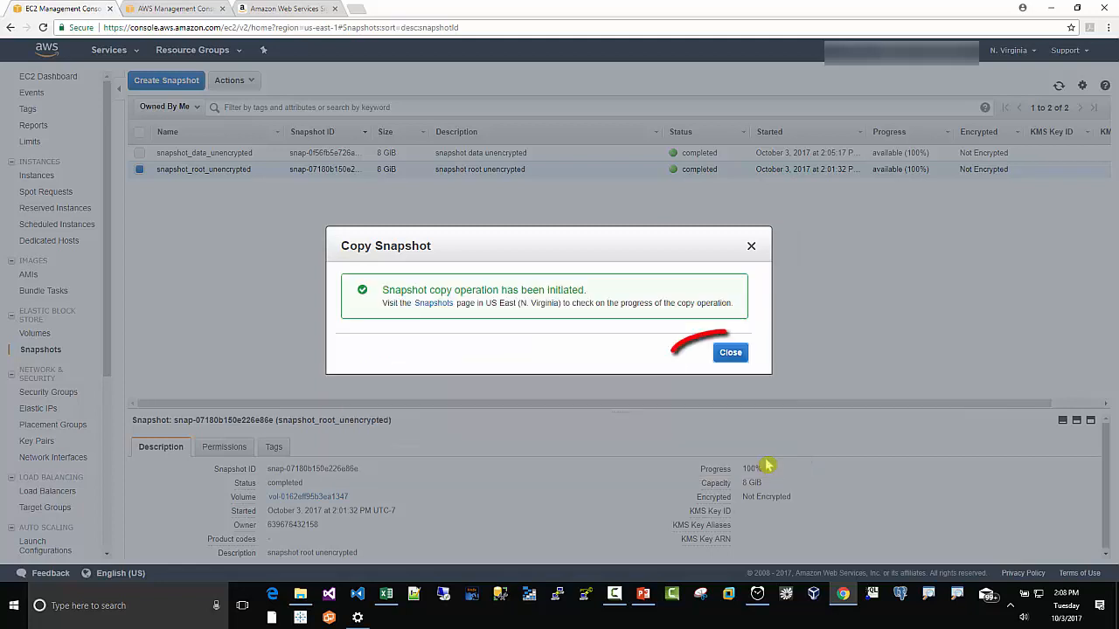
{"action": "left_click", "coordinate": [737, 356]}
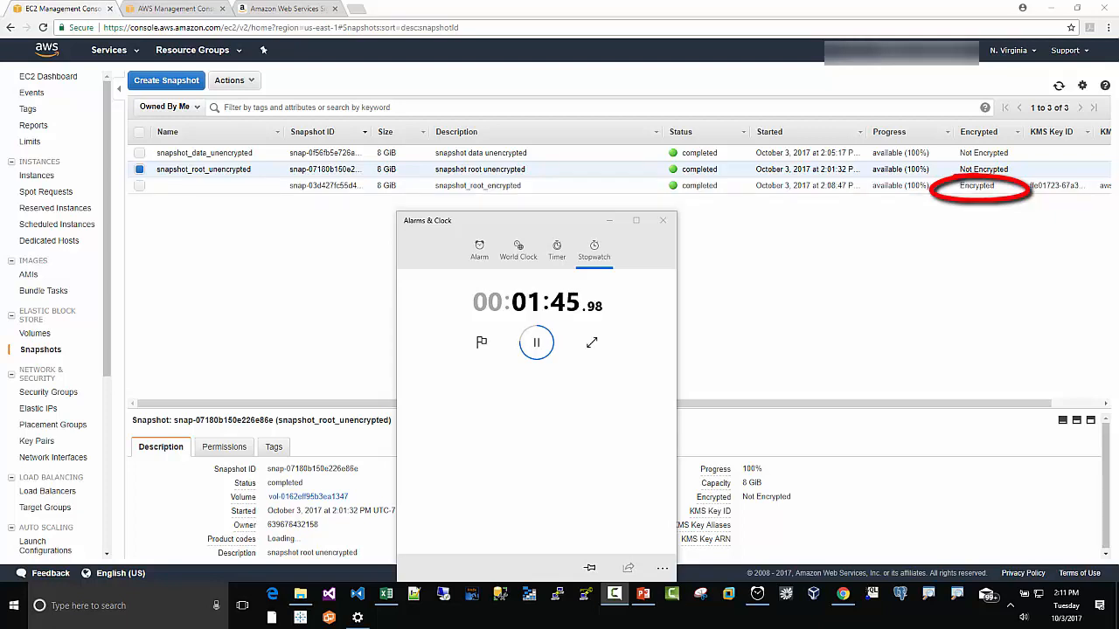
Step: Name the new encrypted root snapshot copy snapshot_root_encrypted
{"action": "left_click", "coordinate": [538, 352]}
{"action": "mouse_move", "coordinate": [232, 187]}
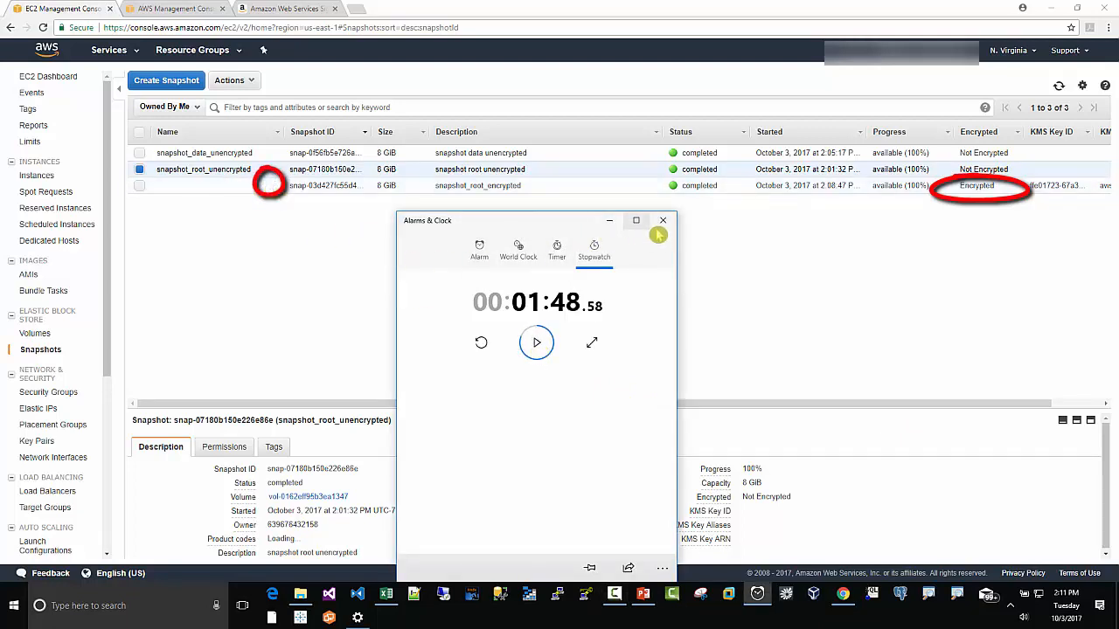
{"action": "left_click", "coordinate": [272, 186]}
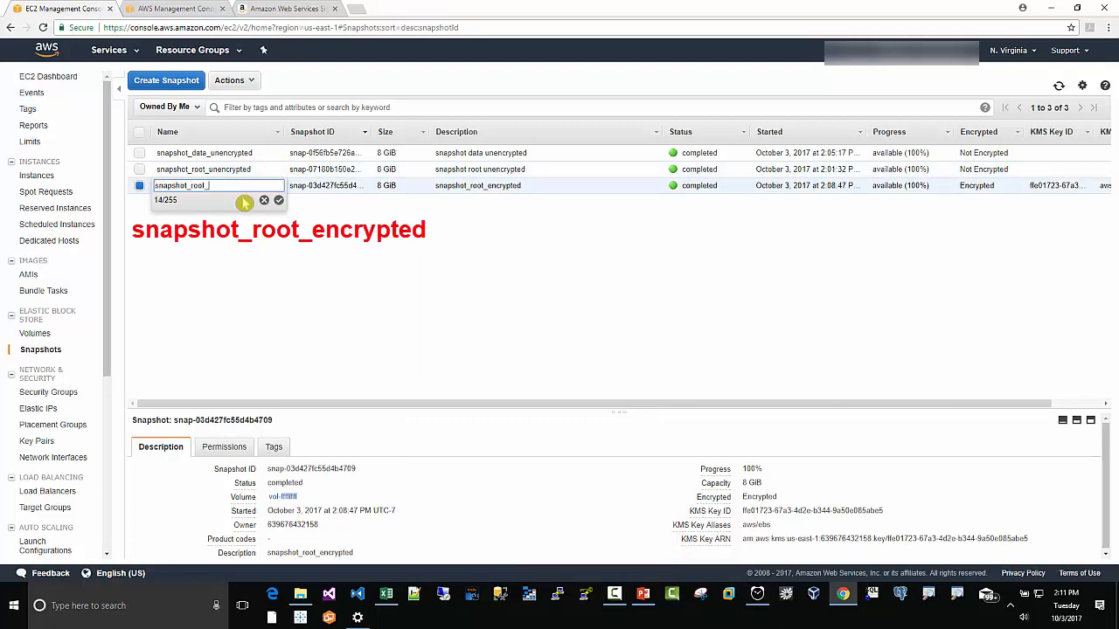
{"action": "type", "text": "snapshot_root_encrypted"}
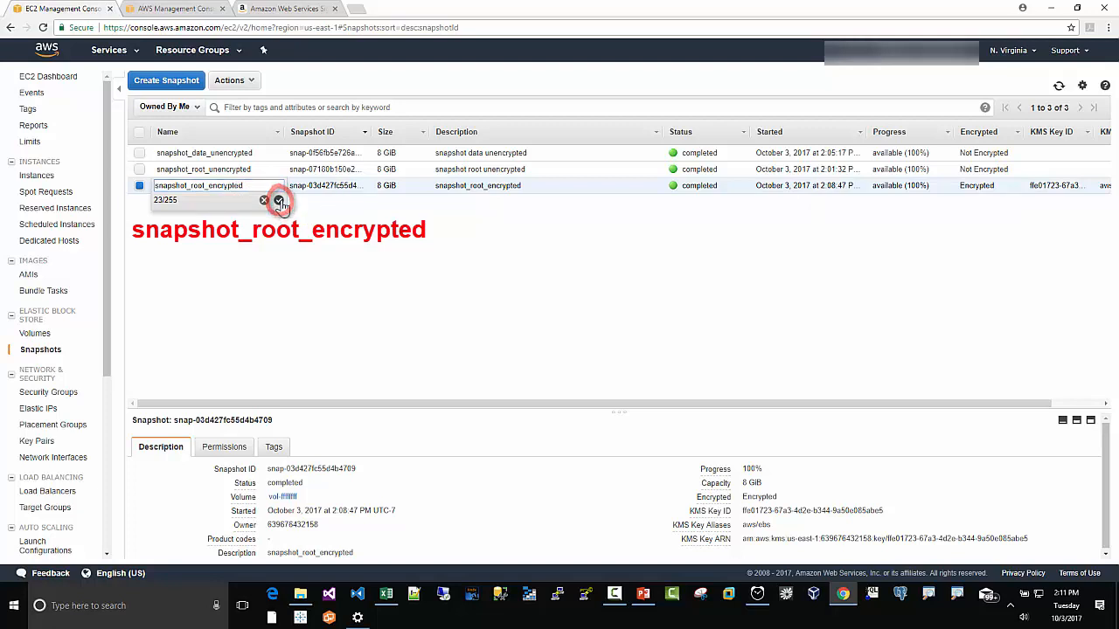
{"action": "left_click", "coordinate": [277, 201]}
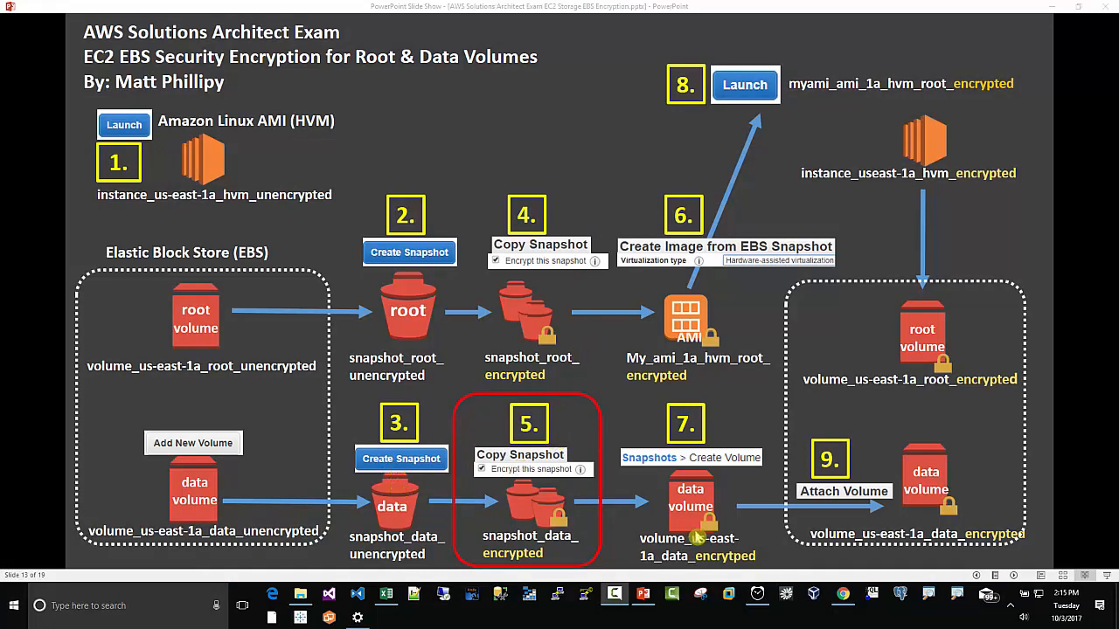
Step: Select only snapshot_data_unencrypted and start copying it
{"action": "left_click", "coordinate": [844, 596]}
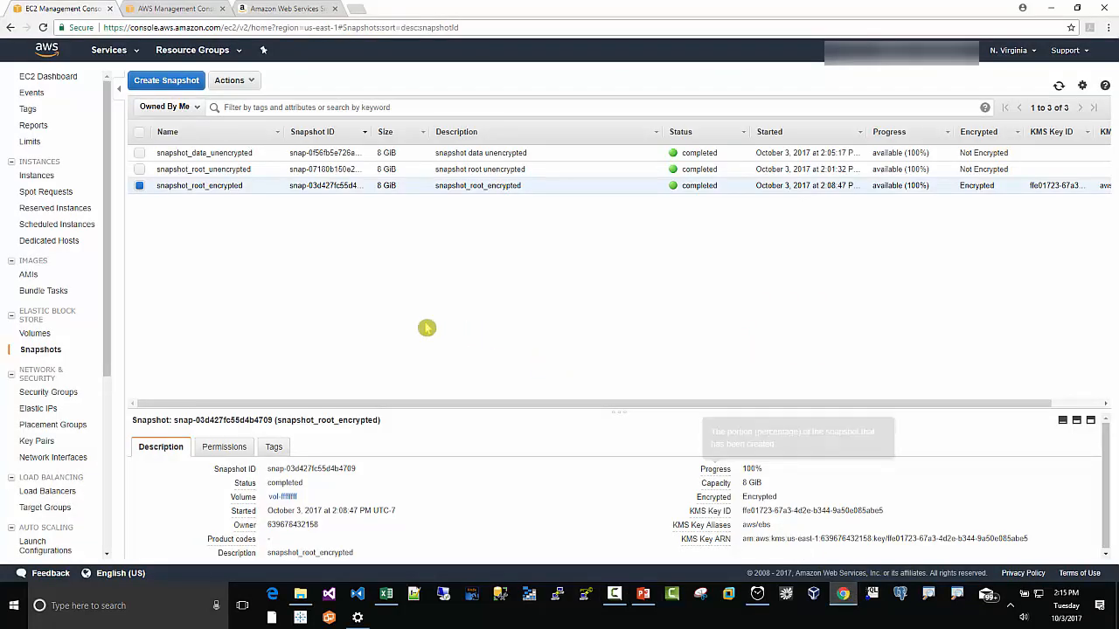
{"action": "left_click", "coordinate": [139, 153]}
{"action": "left_click", "coordinate": [140, 186]}
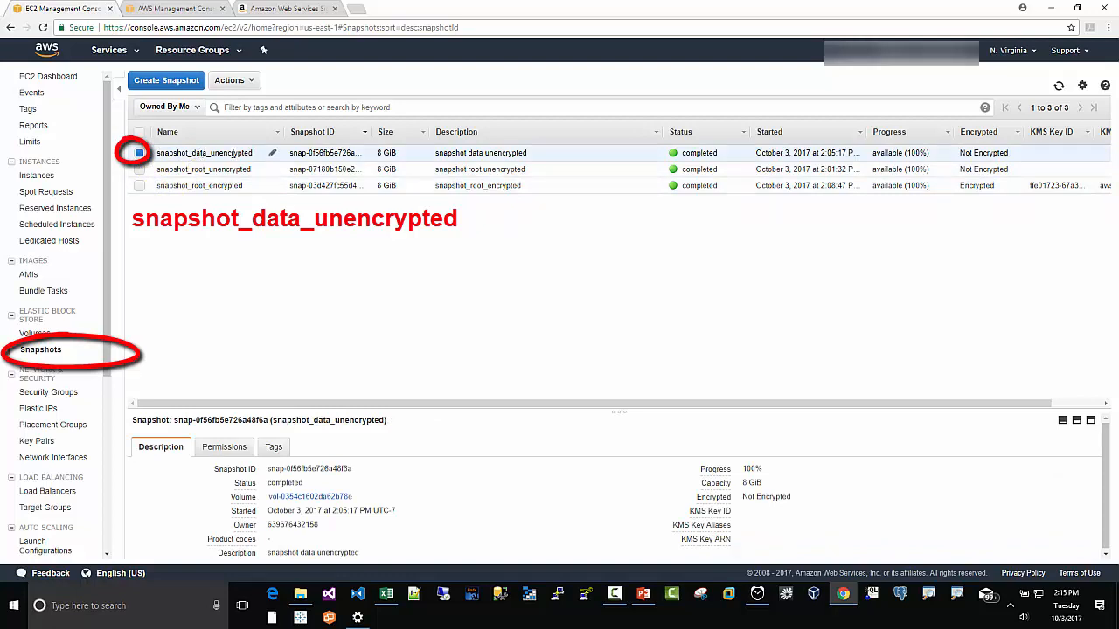
{"action": "left_click", "coordinate": [252, 85]}
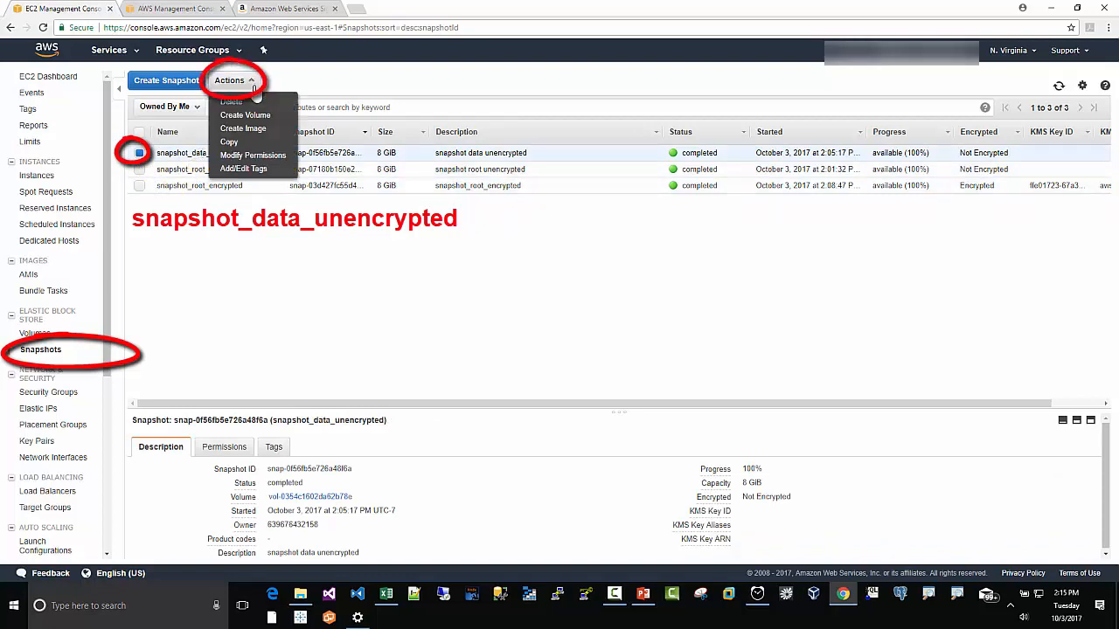
{"action": "left_click", "coordinate": [232, 142]}
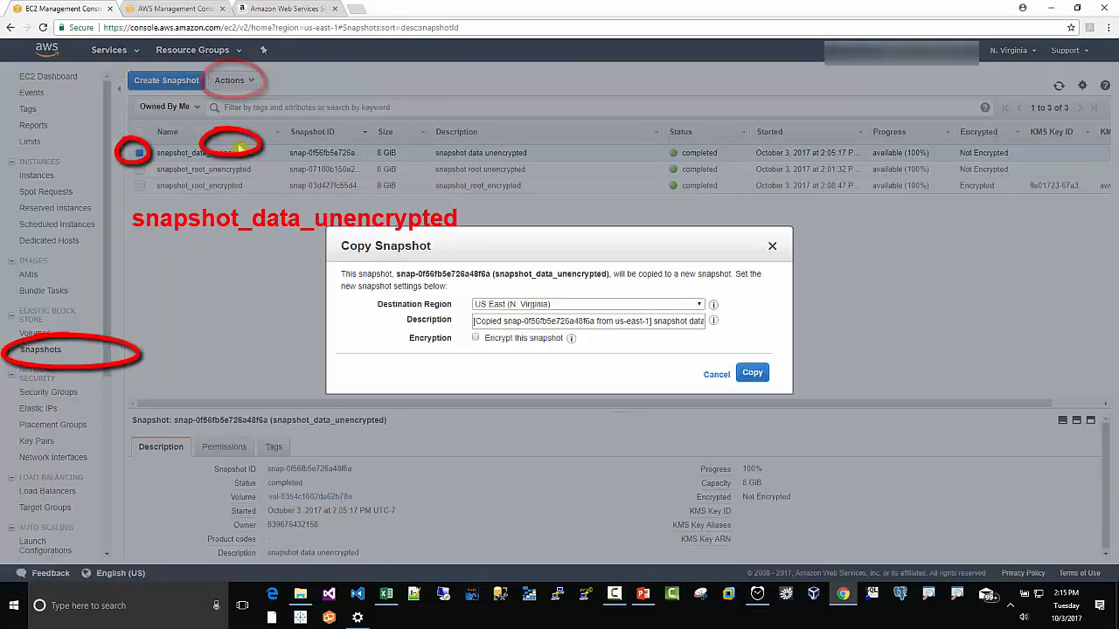
Step: Copy the data snapshot with description snapshot data encrypted and encryption enabled
{"action": "left_click", "coordinate": [475, 321]}
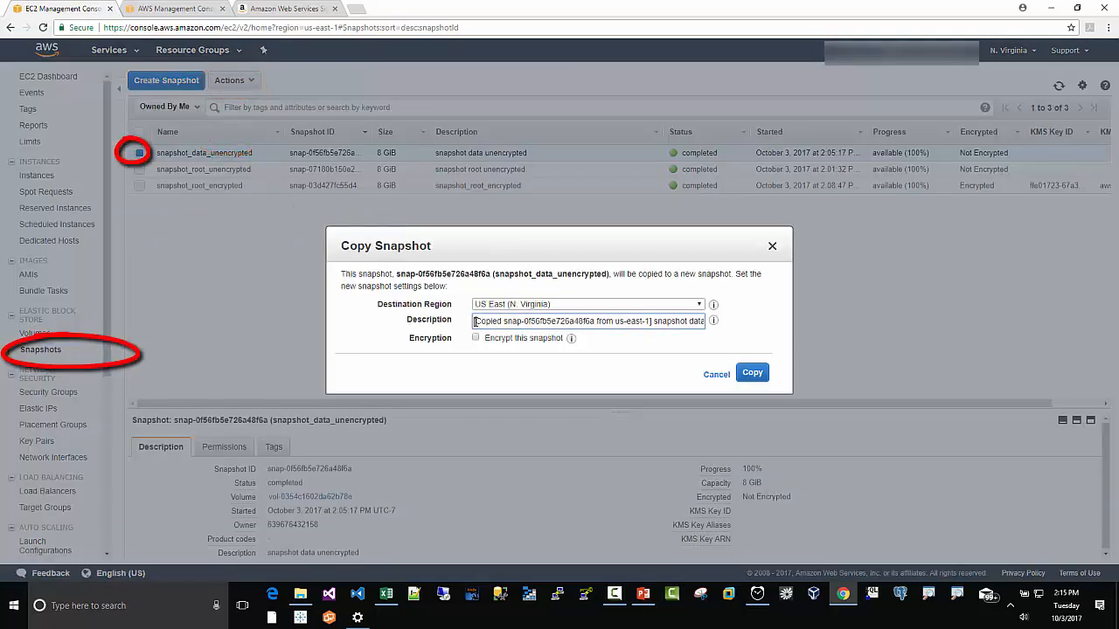
{"action": "left_click_drag", "start_coordinate": [476, 322], "coordinate": [802, 325]}
{"action": "key", "text": "BackSpace"}
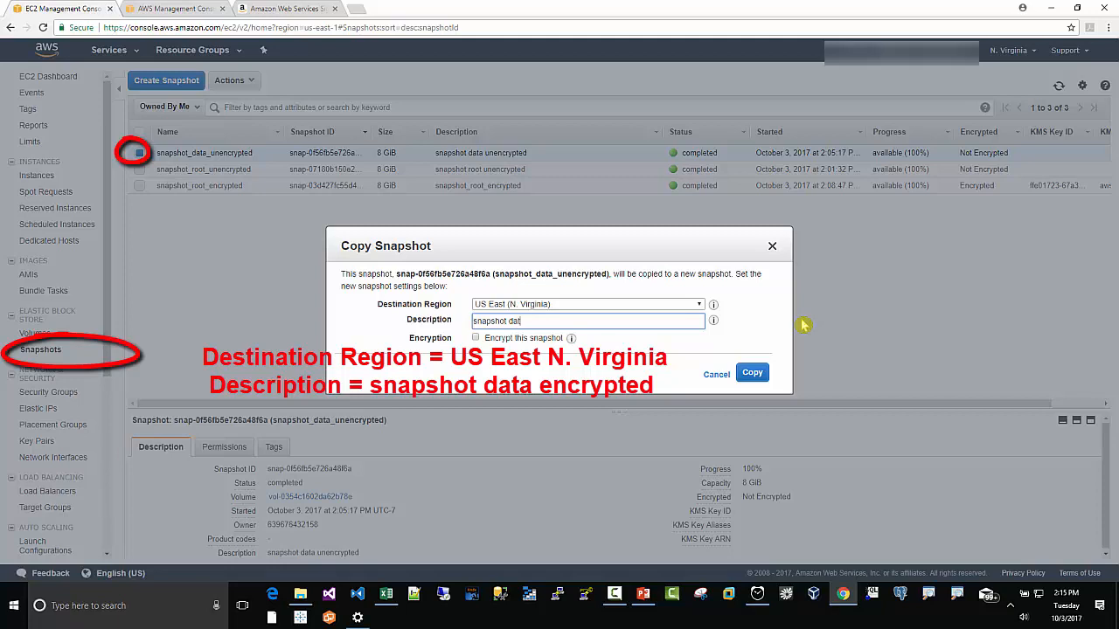
{"action": "type", "text": "snapshot data encrypted"}
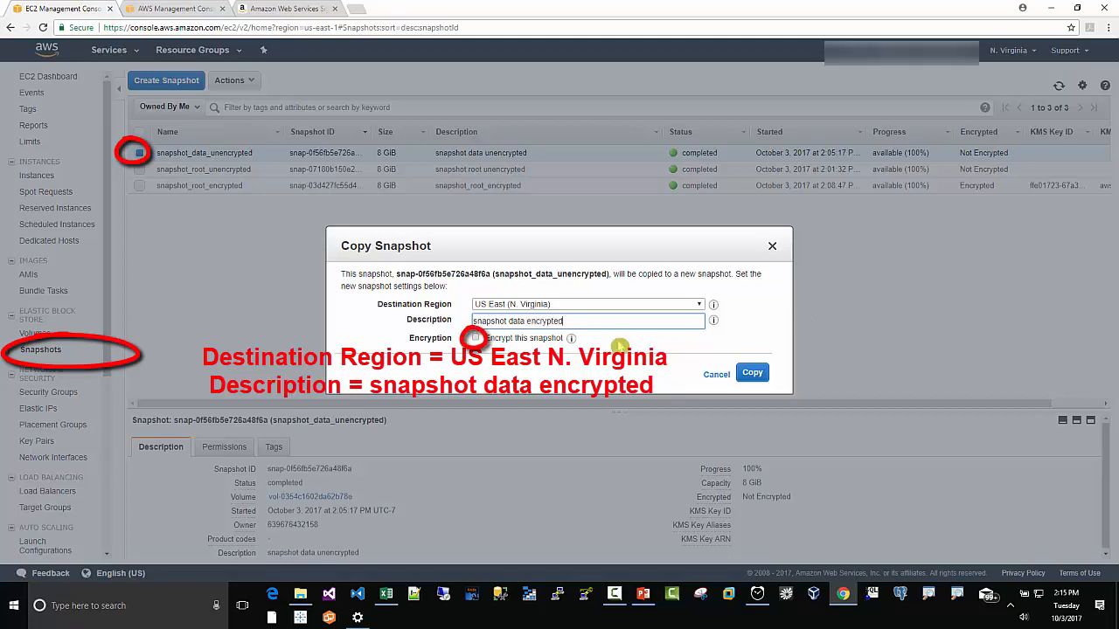
{"action": "left_click", "coordinate": [475, 338]}
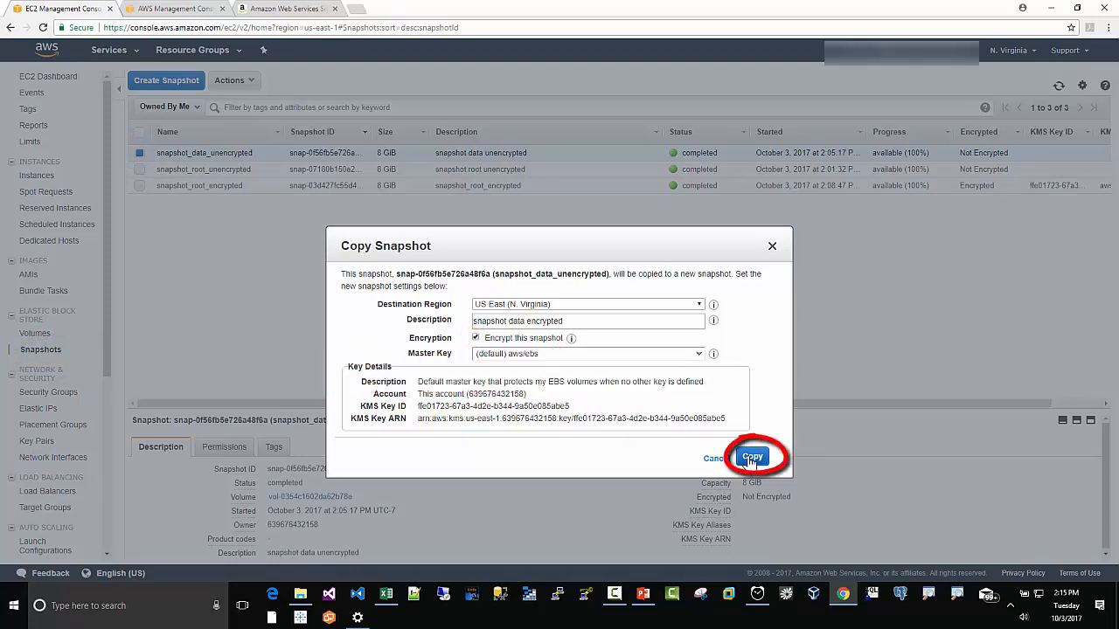
{"action": "left_click", "coordinate": [751, 460]}
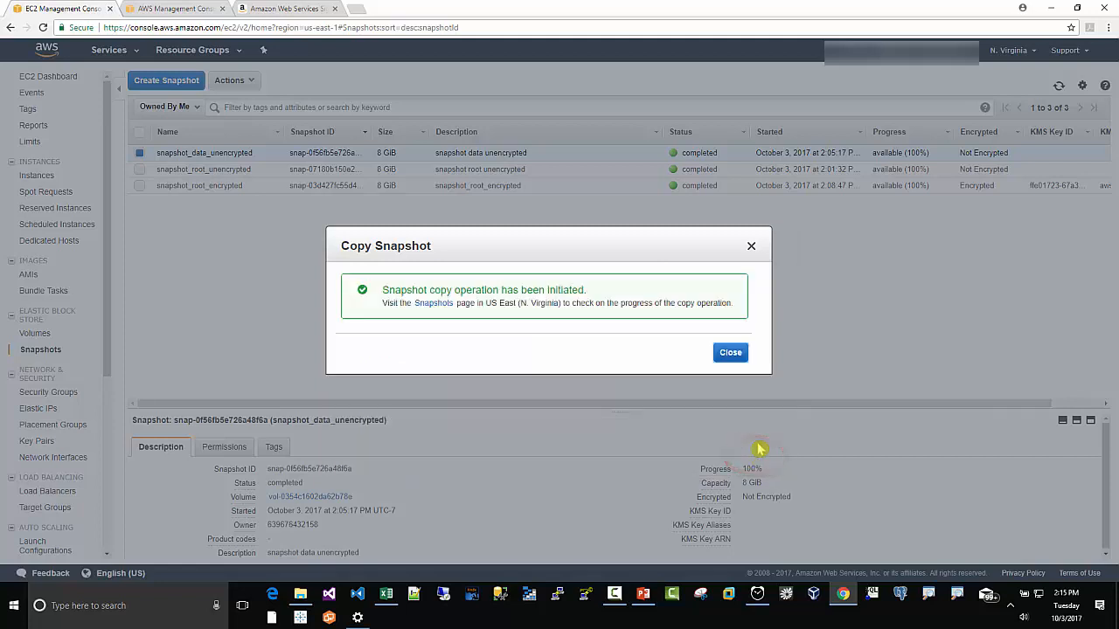
{"action": "left_click", "coordinate": [729, 356]}
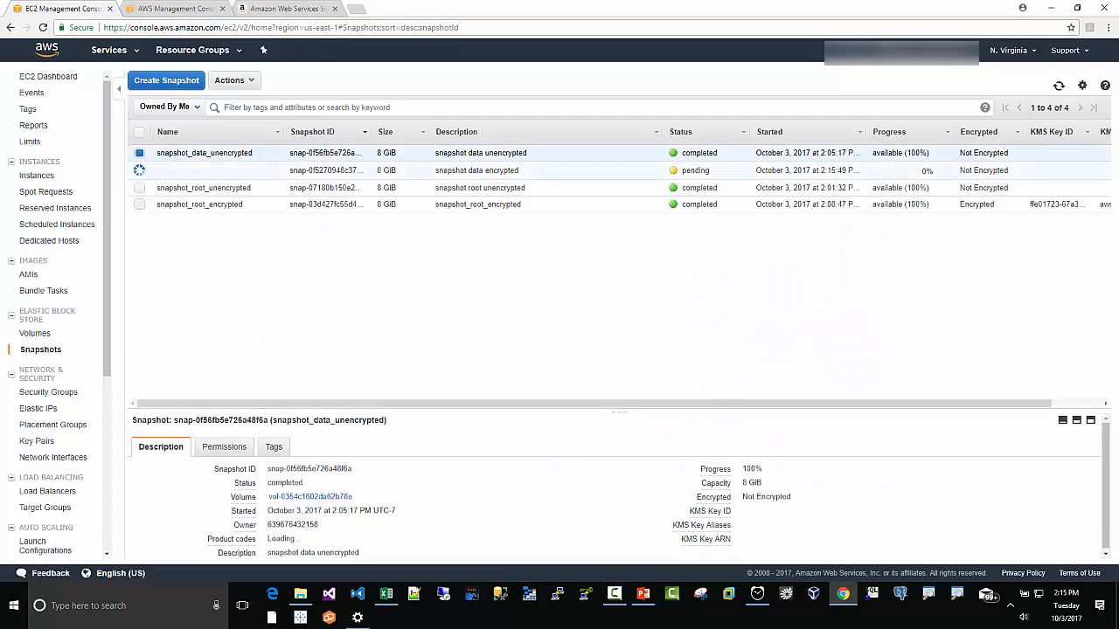
{"action": "left_click_drag", "start_coordinate": [1118, 154], "coordinate": [438, 250]}
{"action": "left_click", "coordinate": [481, 358]}
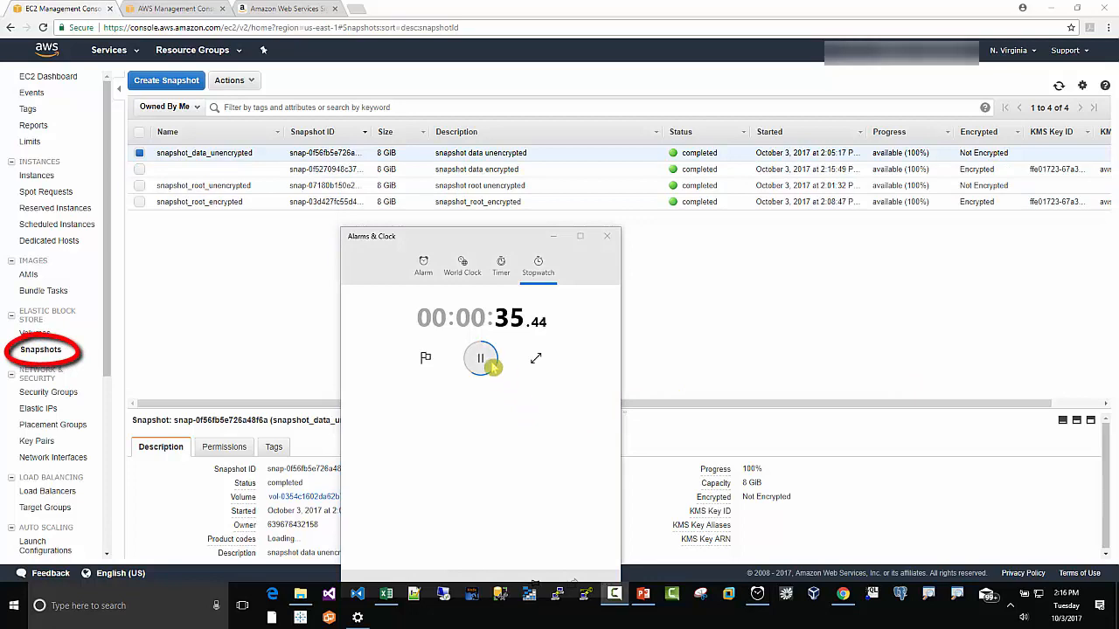
{"action": "left_click", "coordinate": [483, 360]}
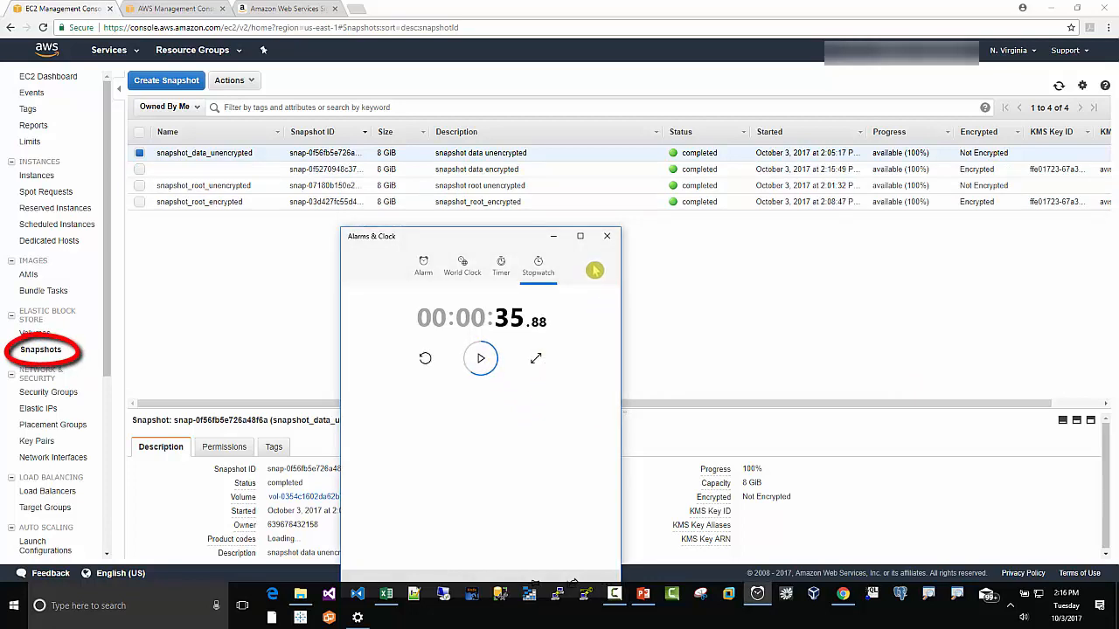
{"action": "left_click", "coordinate": [553, 237]}
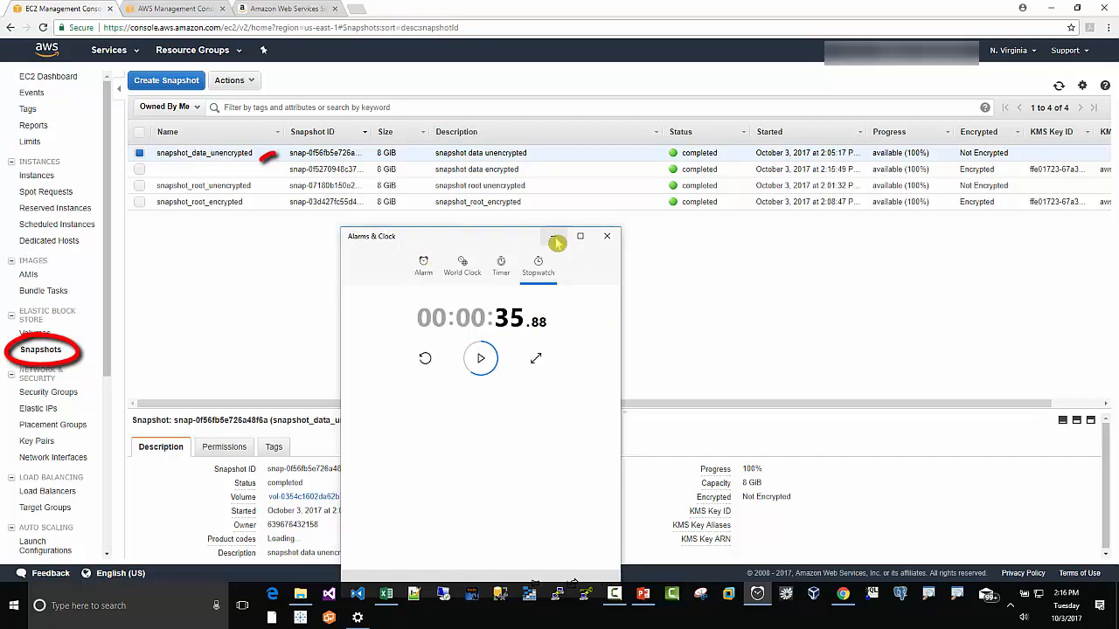
Step: Name the new encrypted data snapshot copy snapshot_data_encrypted
{"action": "left_click", "coordinate": [237, 174]}
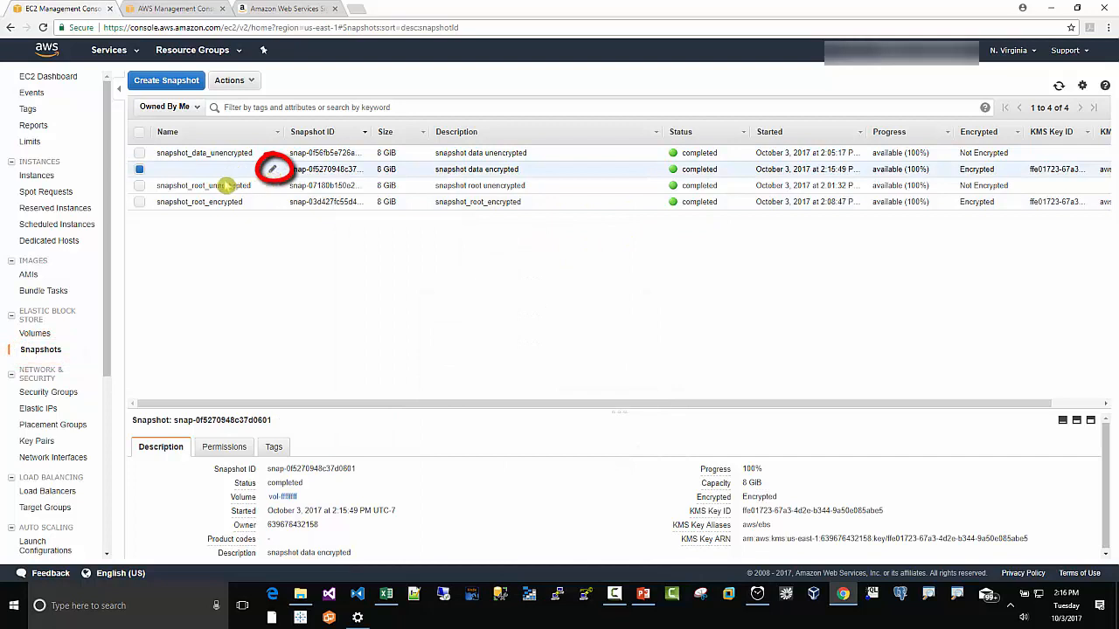
{"action": "left_click", "coordinate": [273, 170]}
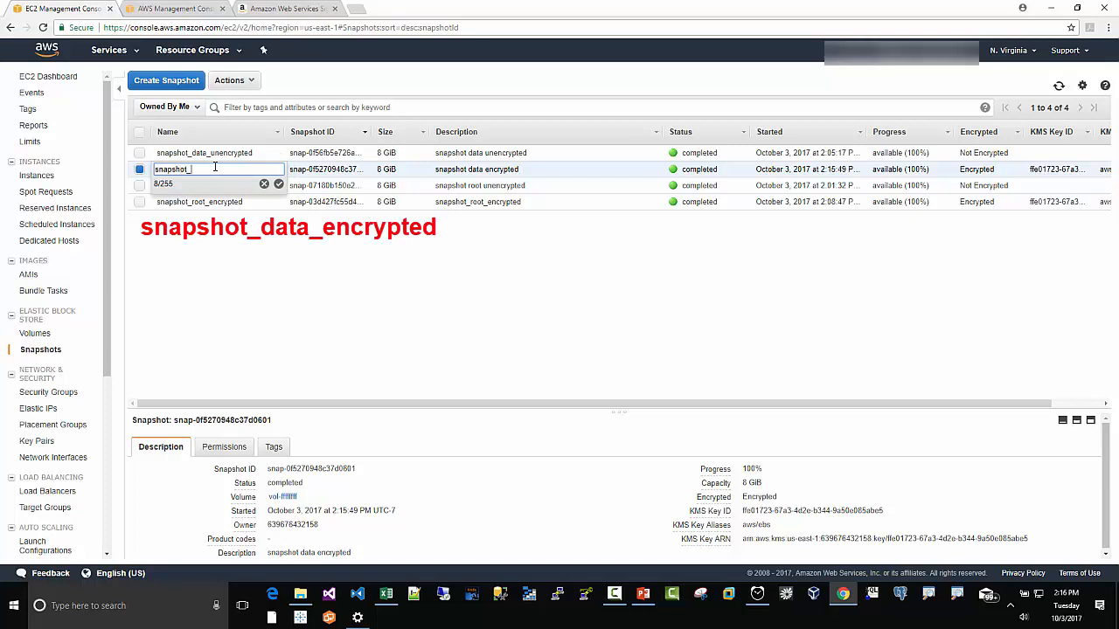
{"action": "type", "text": "snapshot_data_encrypted"}
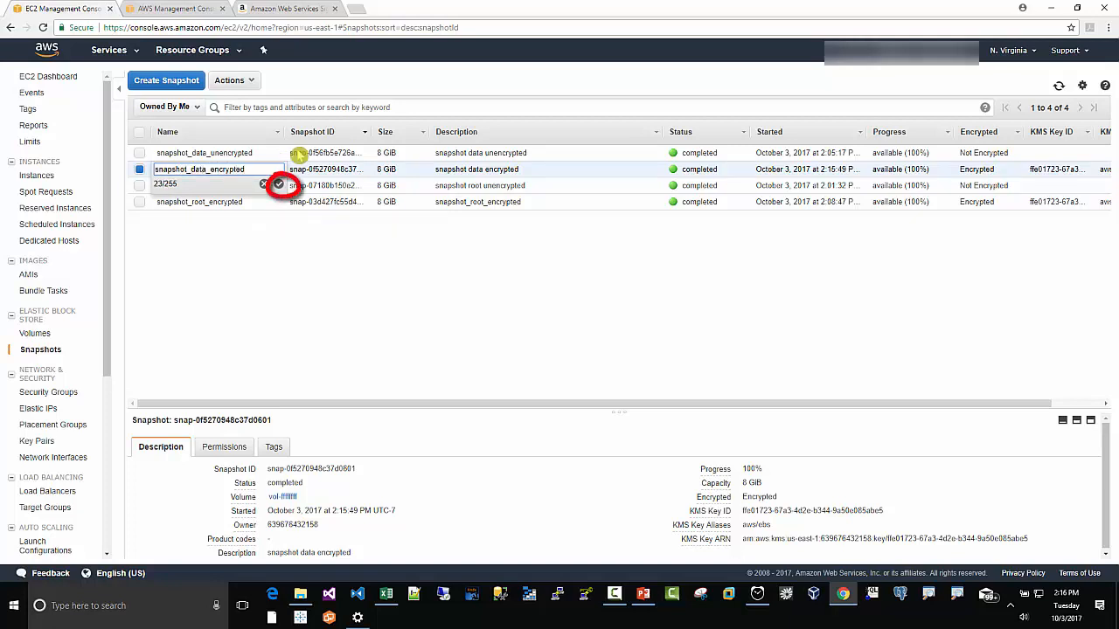
{"action": "left_click", "coordinate": [278, 184]}
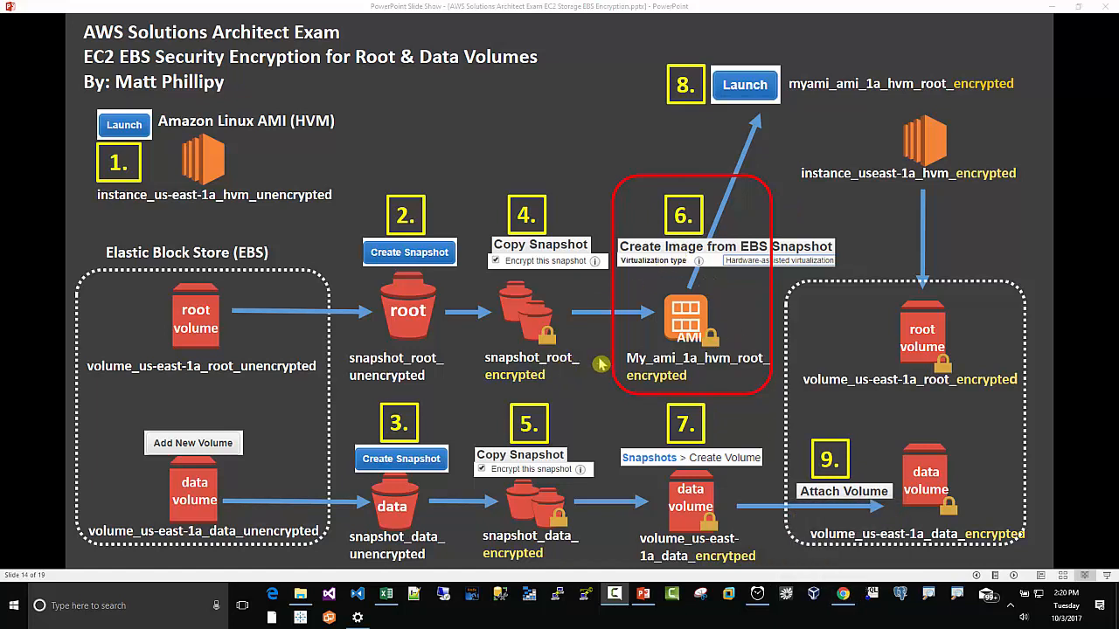
Step: Return to the browser, select only snapshot_root_encrypted, and start creating an image from it
{"action": "left_click", "coordinate": [842, 595]}
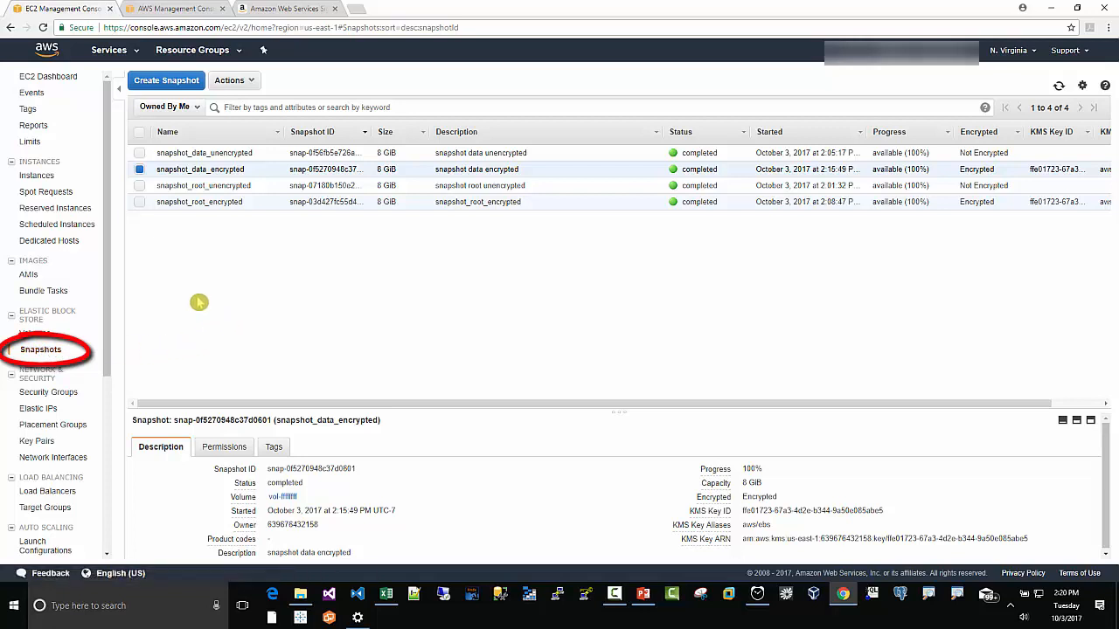
{"action": "left_click", "coordinate": [140, 203]}
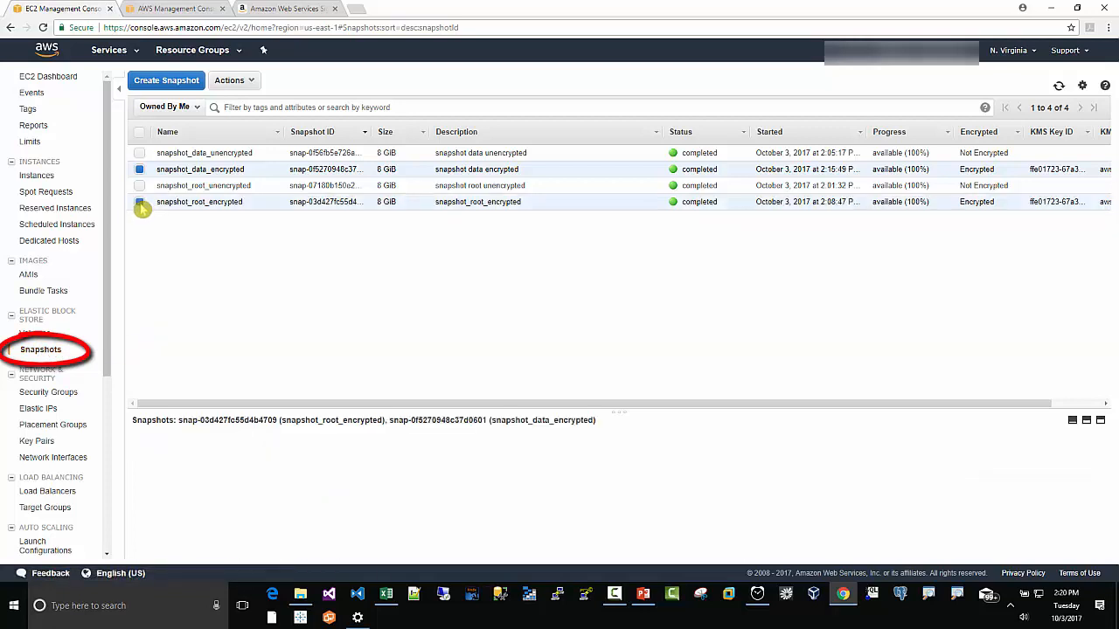
{"action": "left_click", "coordinate": [141, 170]}
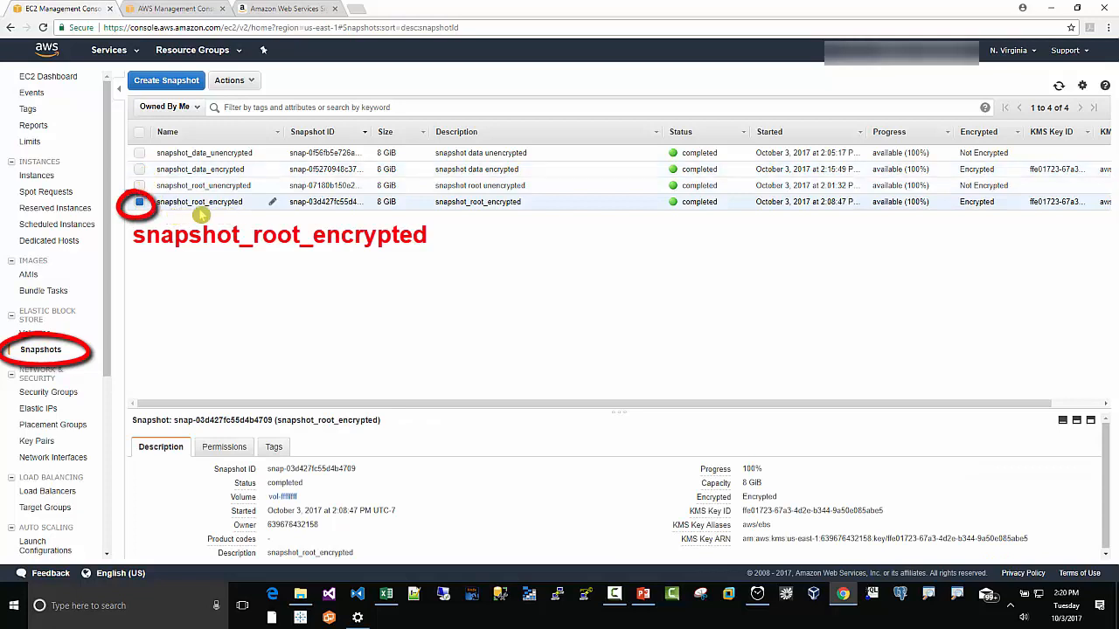
{"action": "left_click", "coordinate": [251, 84]}
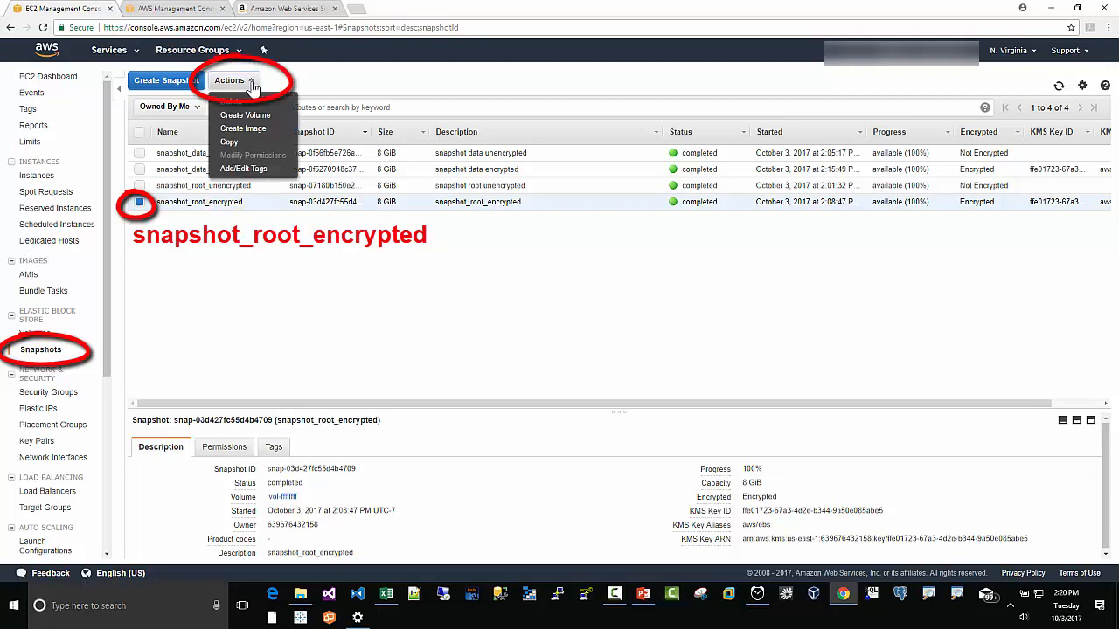
{"action": "left_click", "coordinate": [249, 129]}
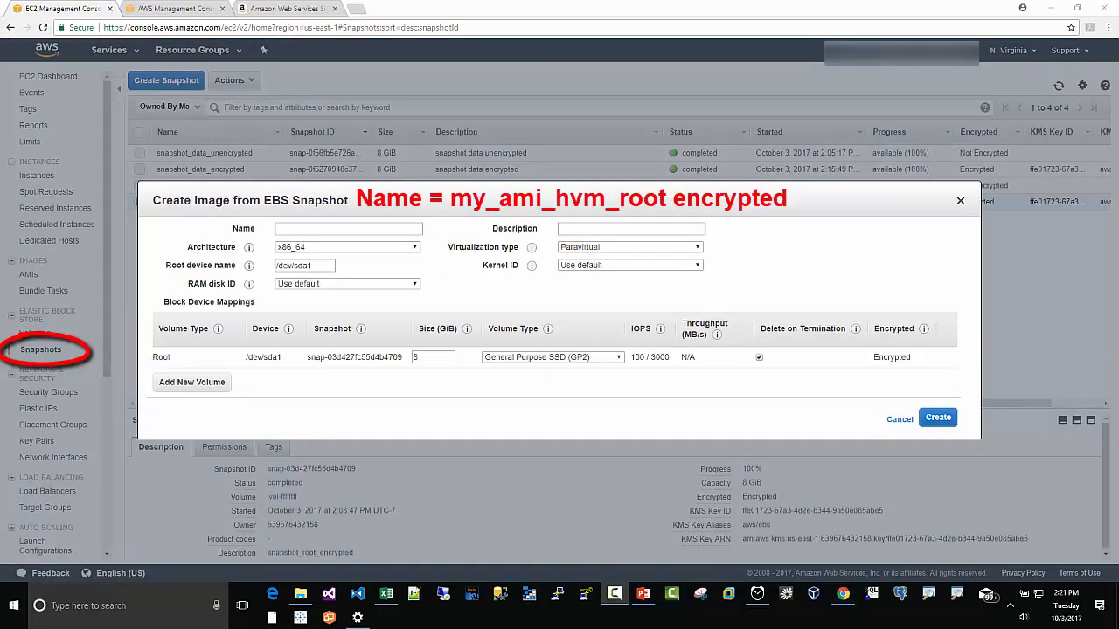
Step: Name the image my_ami__hvm_root_encrypted with description my ami hvm root encrypted
{"action": "left_click", "coordinate": [296, 229]}
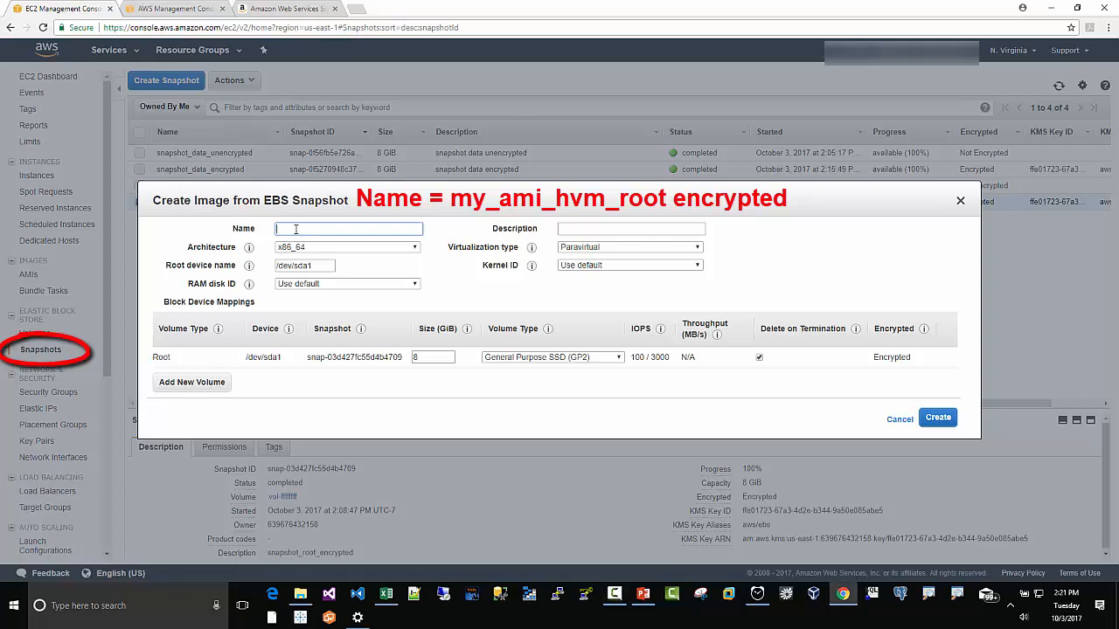
{"action": "type", "text": "my_ami__hvm_root_encrypted"}
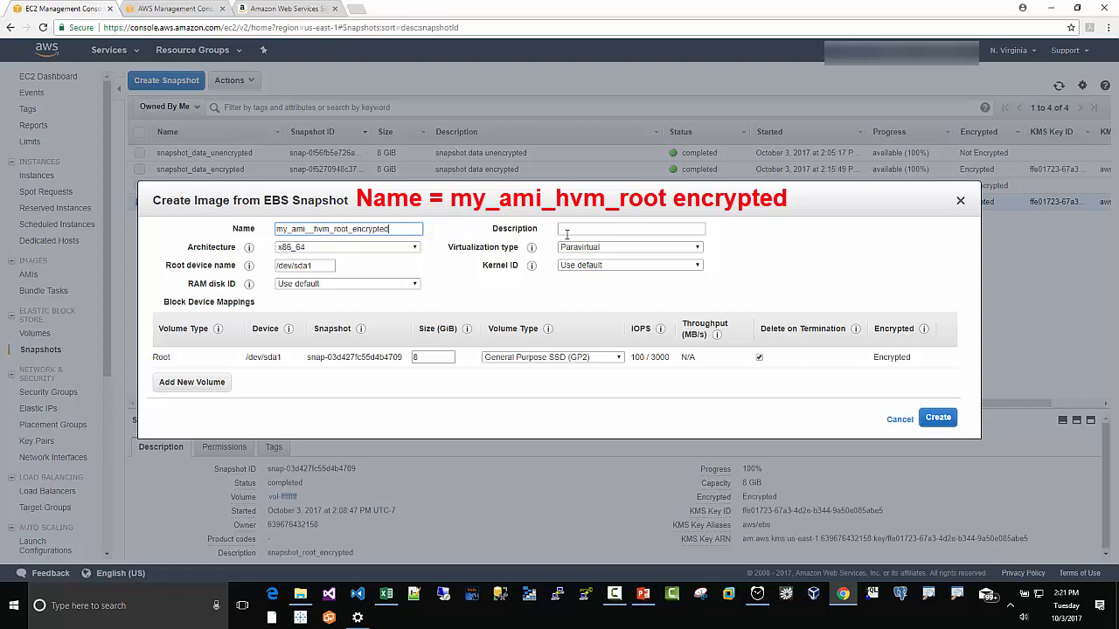
{"action": "left_click", "coordinate": [590, 232]}
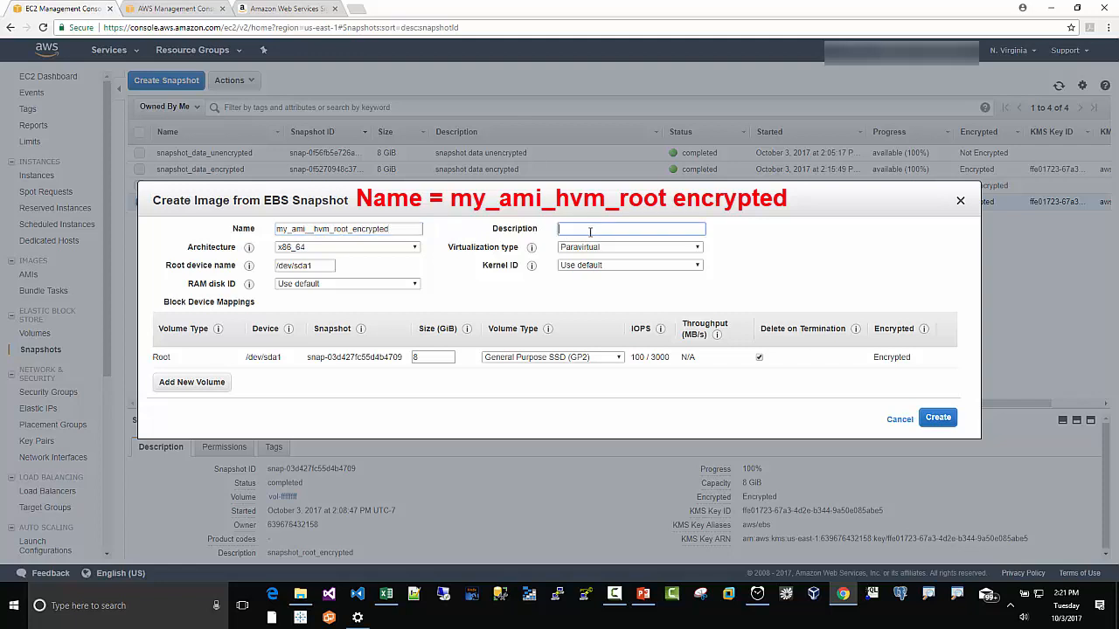
{"action": "type", "text": "my a"}
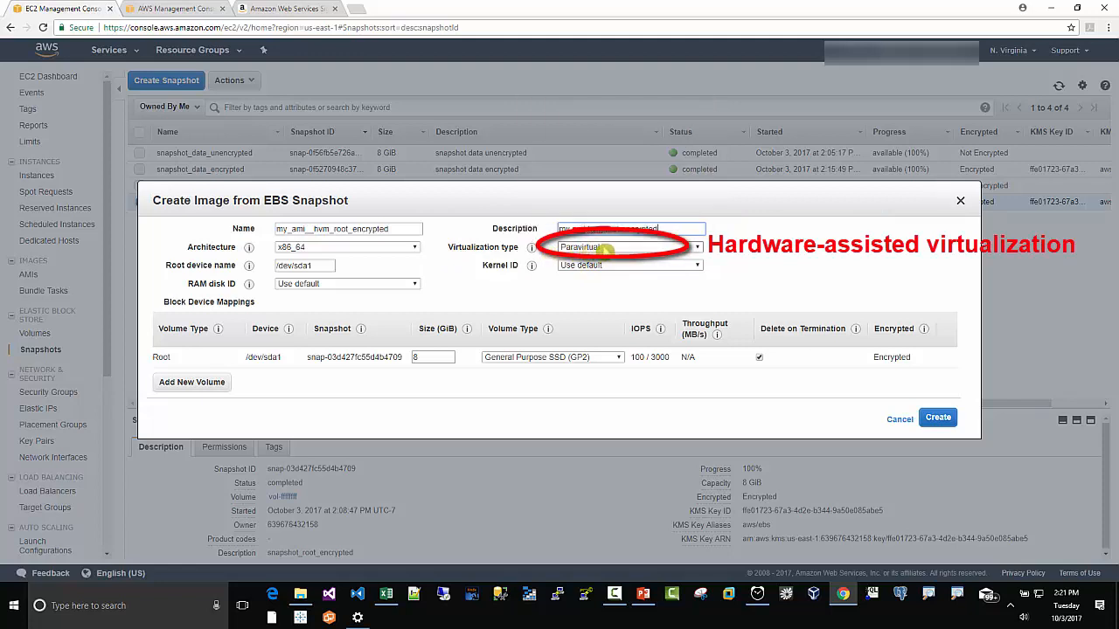
Step: Set virtualization type to Hardware-assisted virtualization and turn off Delete on Termination for the root volume
{"action": "left_click", "coordinate": [603, 248]}
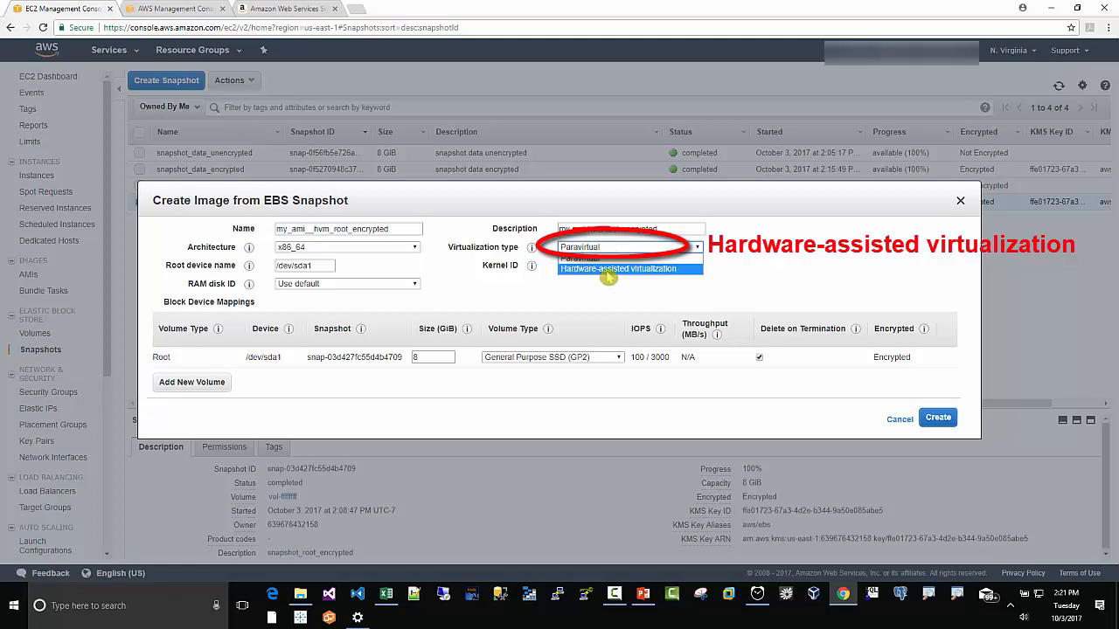
{"action": "left_click", "coordinate": [608, 269]}
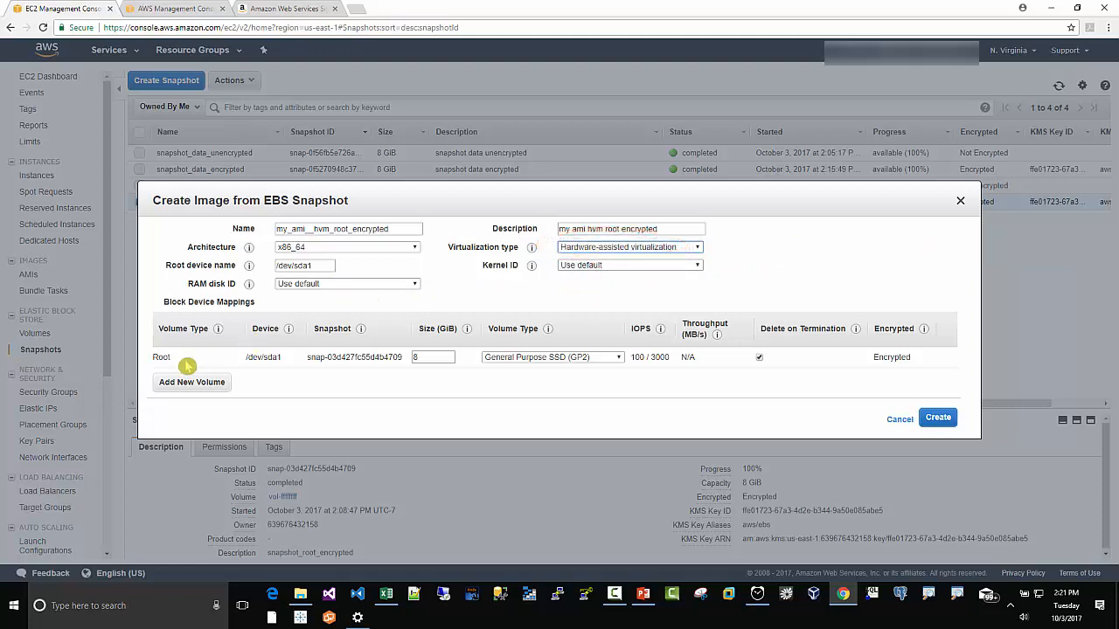
{"action": "left_click", "coordinate": [759, 357]}
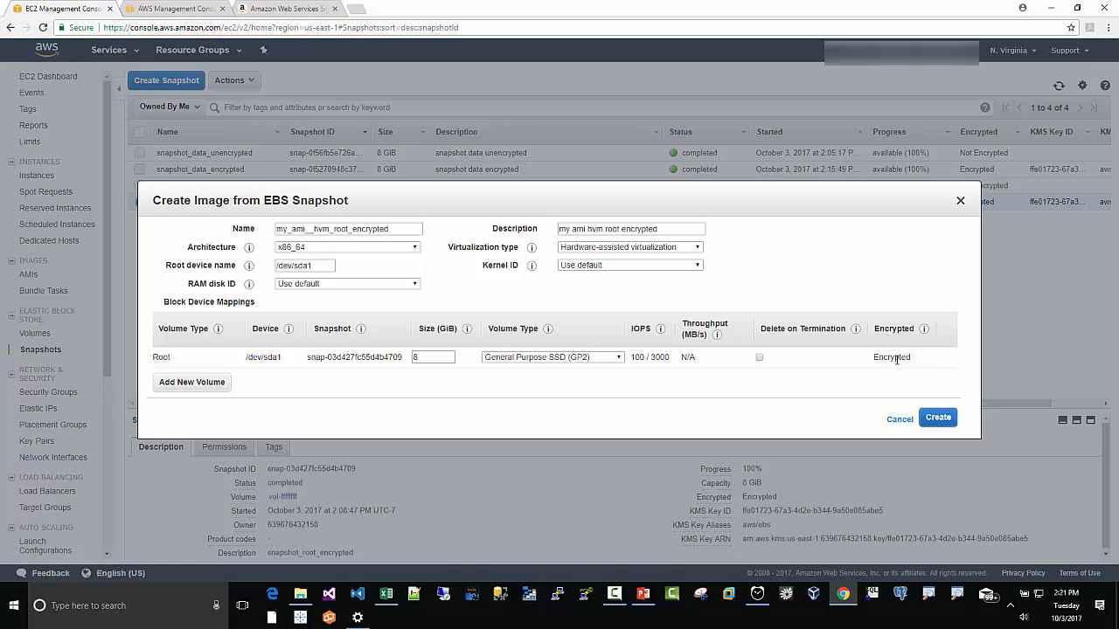
Step: Create the image from the encrypted root snapshot without any additional volume
{"action": "left_click", "coordinate": [174, 385]}
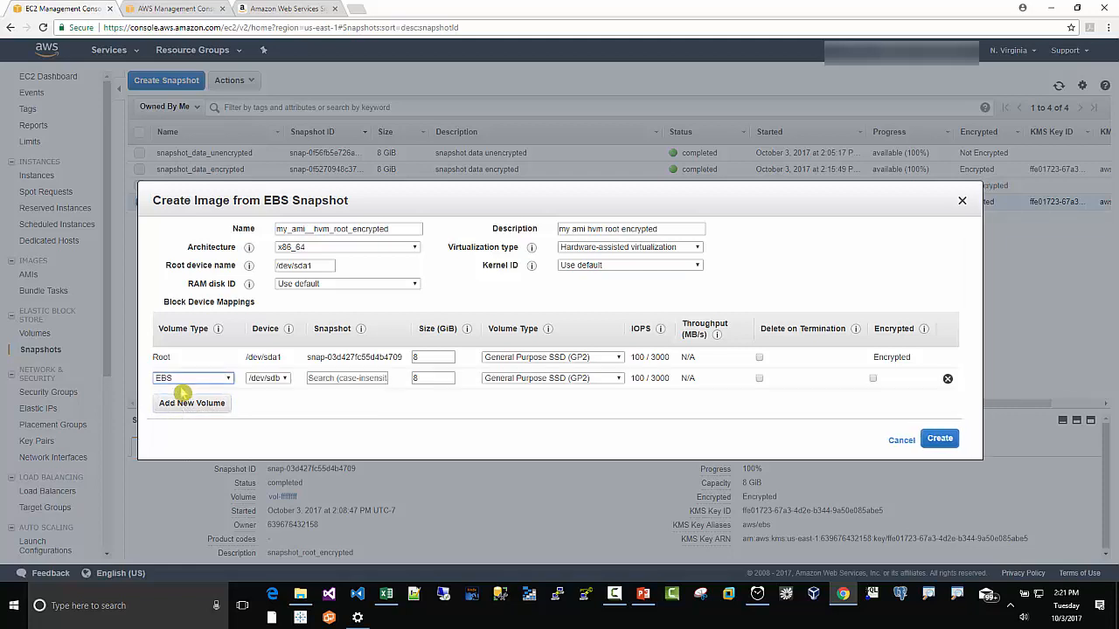
{"action": "left_click", "coordinate": [946, 379]}
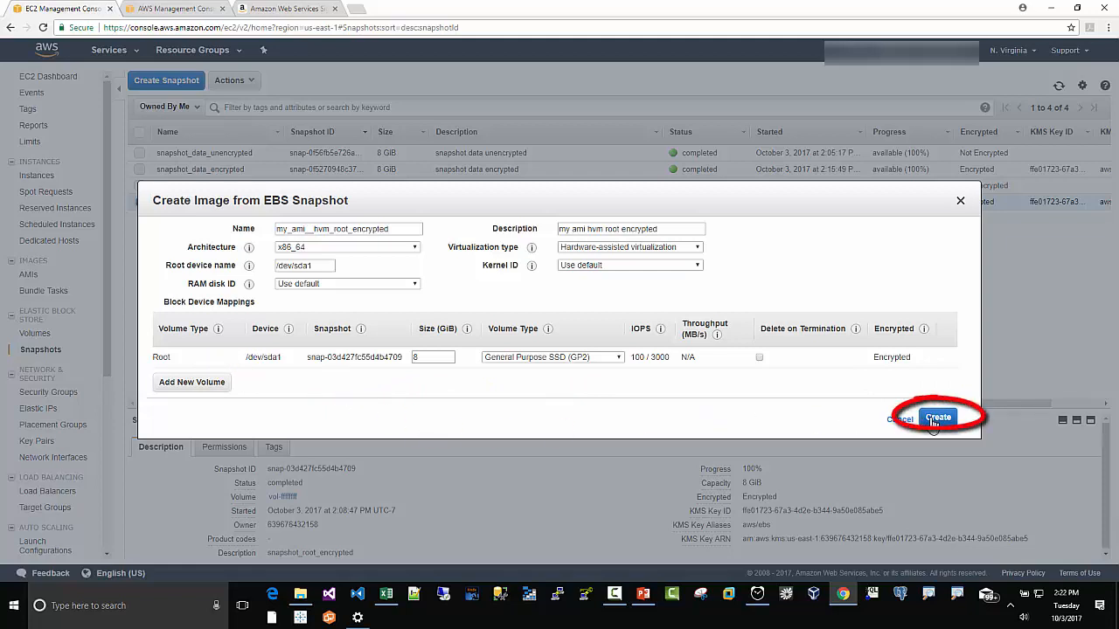
{"action": "left_click", "coordinate": [935, 419]}
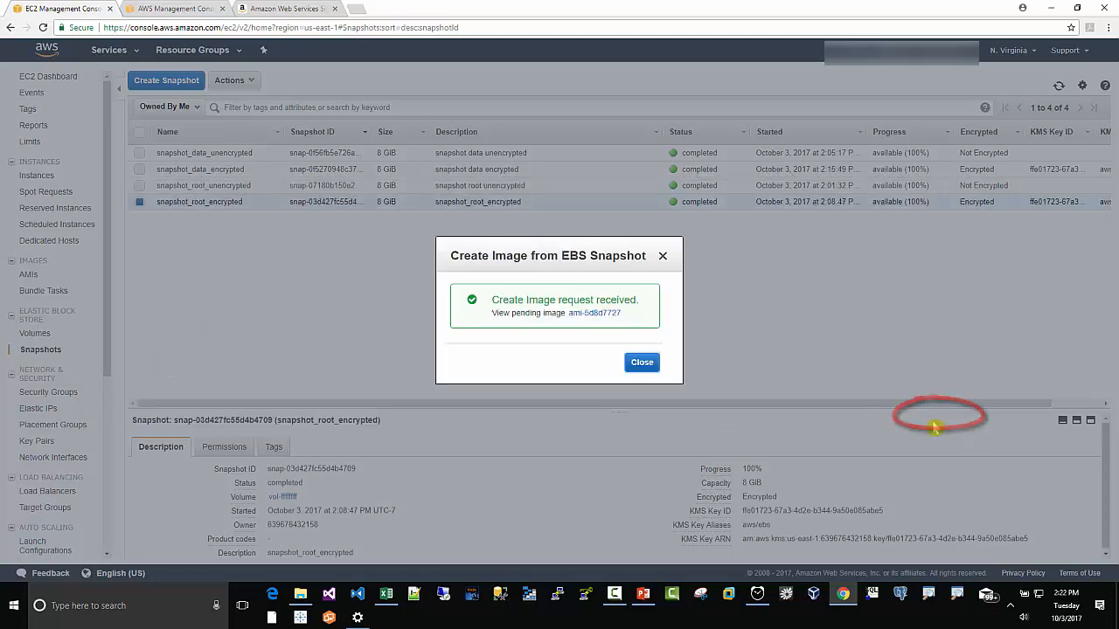
{"action": "left_click", "coordinate": [640, 365]}
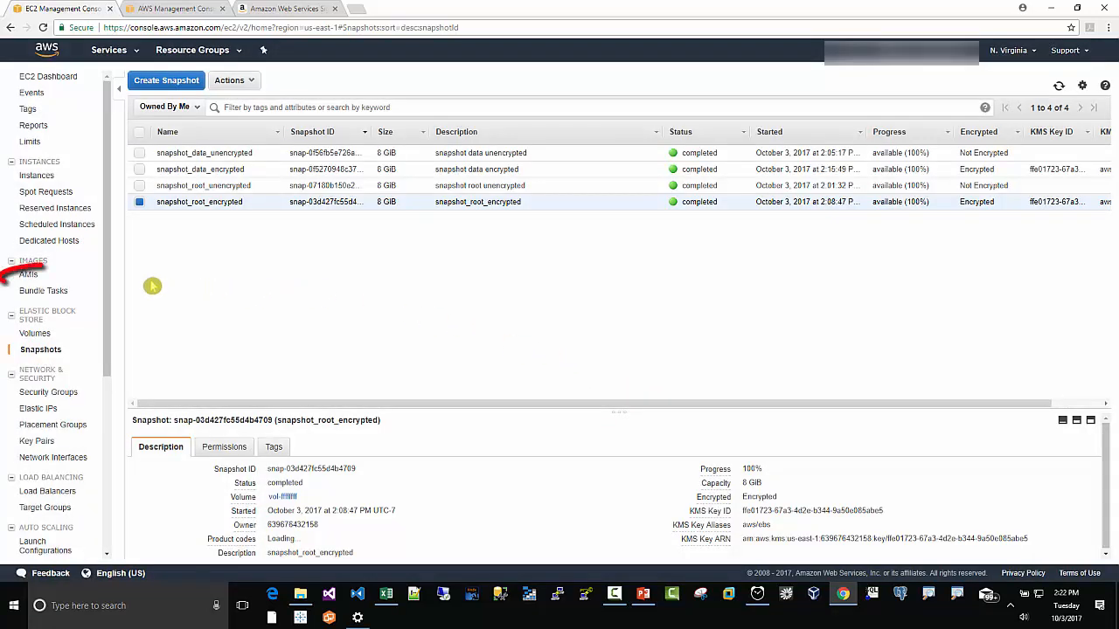
Step: Open the AMIs list and wait for the new image to become available
{"action": "left_click", "coordinate": [28, 276]}
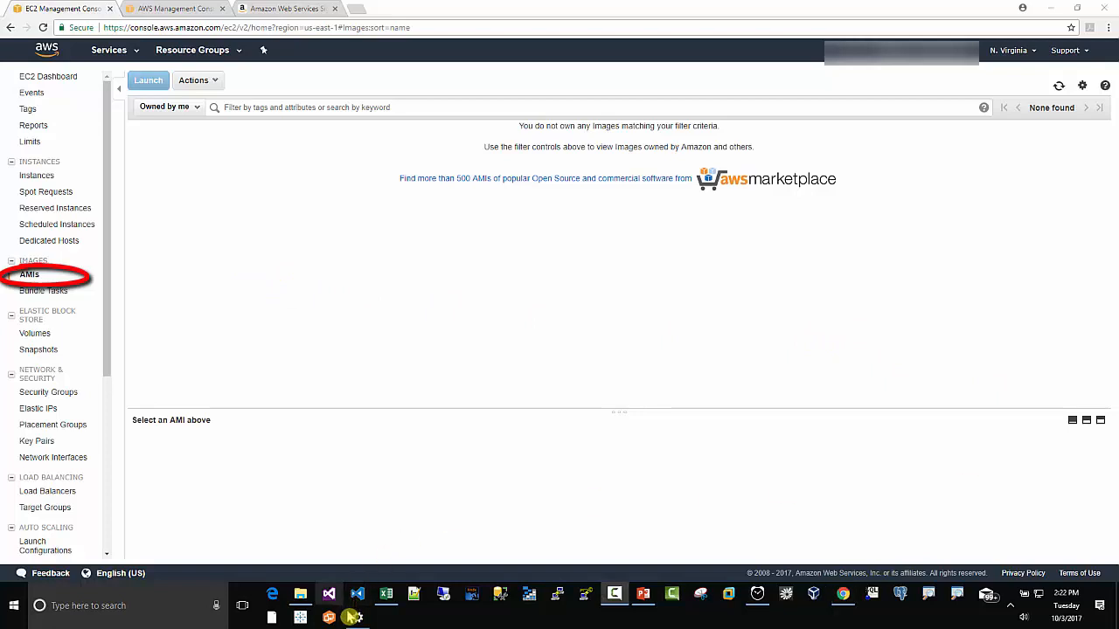
{"action": "left_click", "coordinate": [148, 603]}
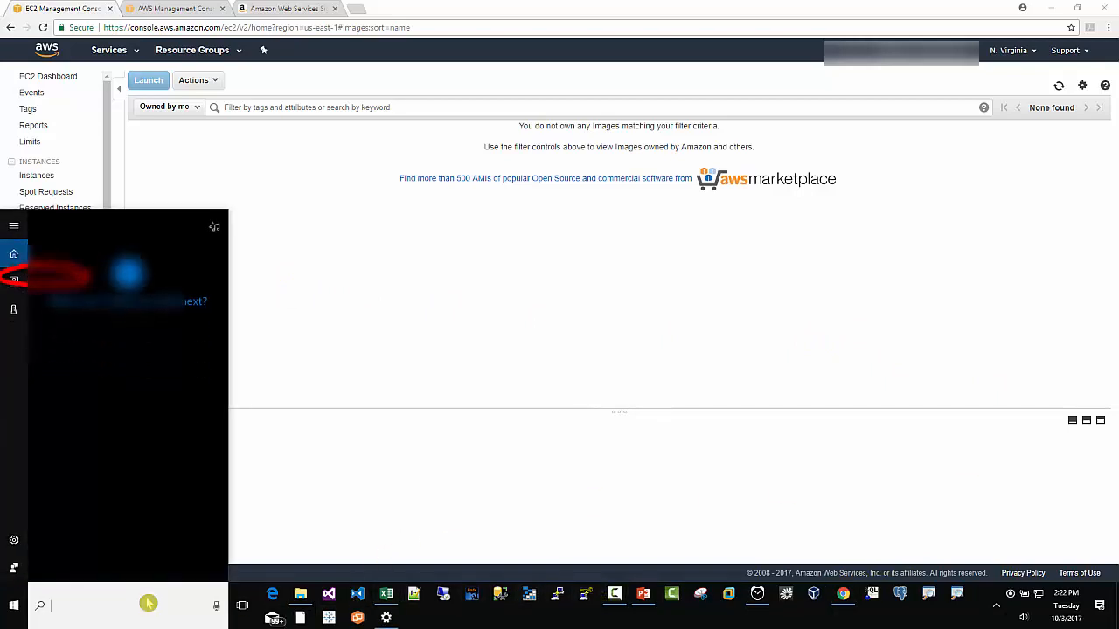
{"action": "type", "text": "al"}
{"action": "key", "text": "Return"}
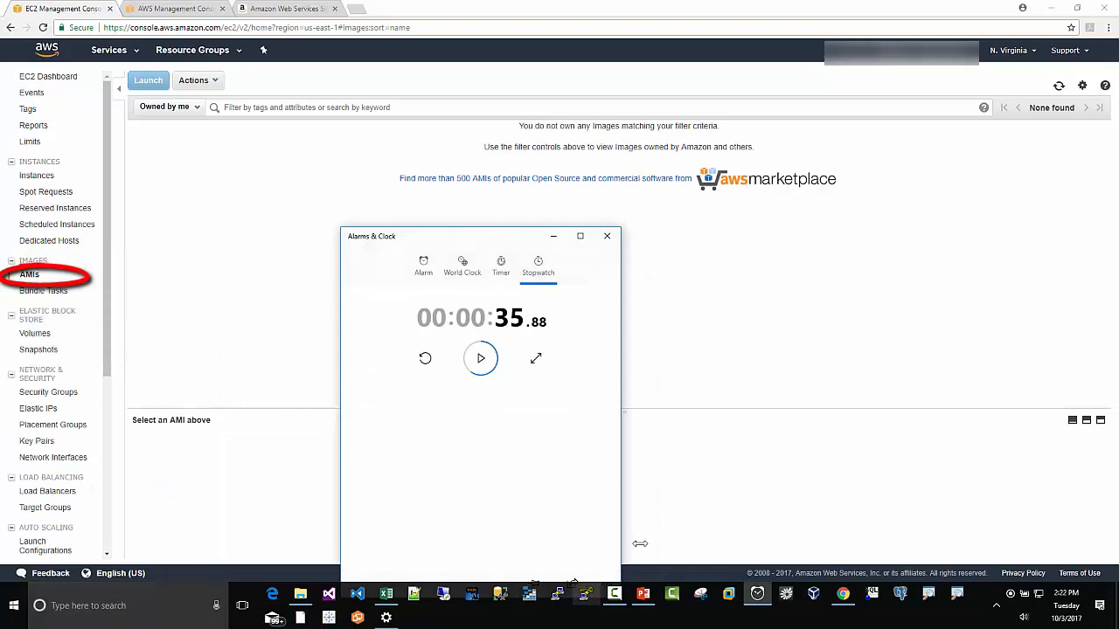
{"action": "left_click", "coordinate": [425, 358]}
{"action": "left_click", "coordinate": [481, 360]}
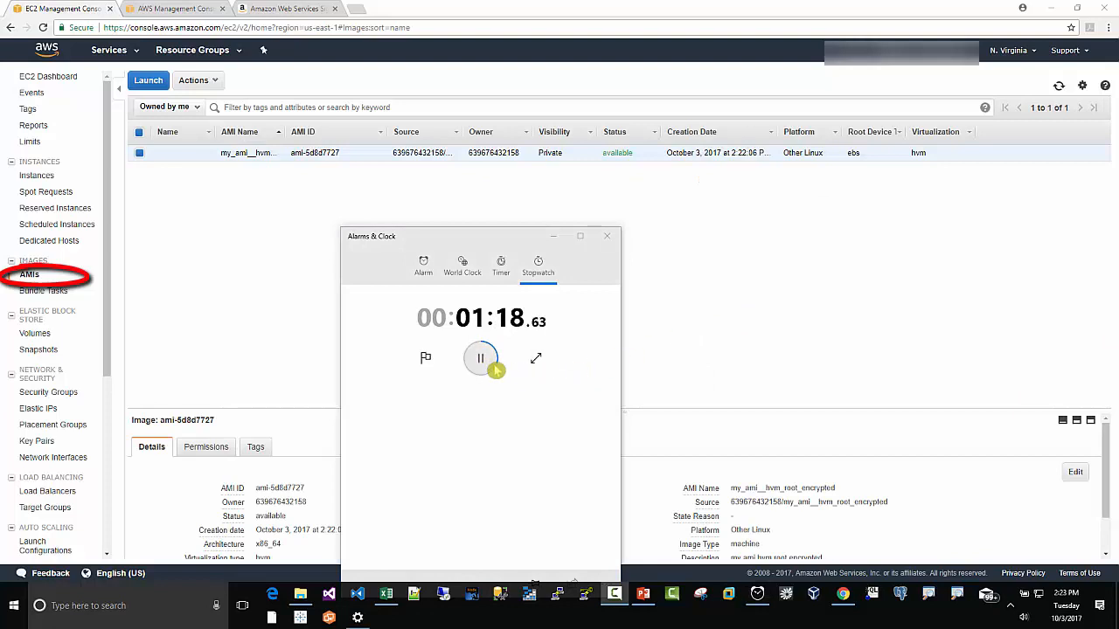
{"action": "left_click", "coordinate": [480, 359]}
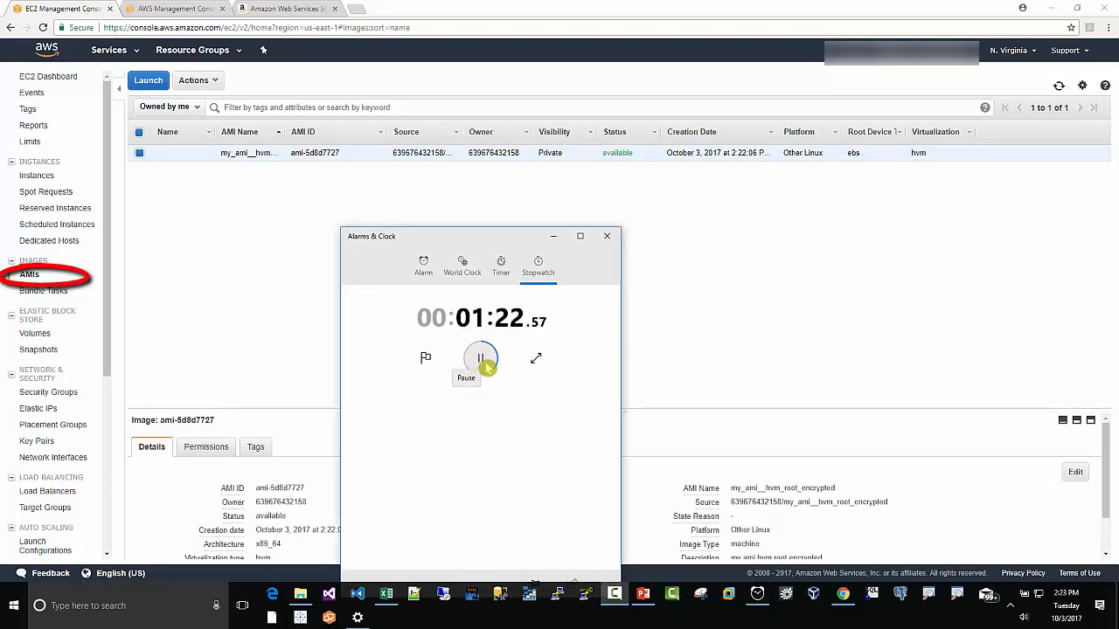
{"action": "left_click", "coordinate": [481, 360]}
{"action": "left_click", "coordinate": [606, 236]}
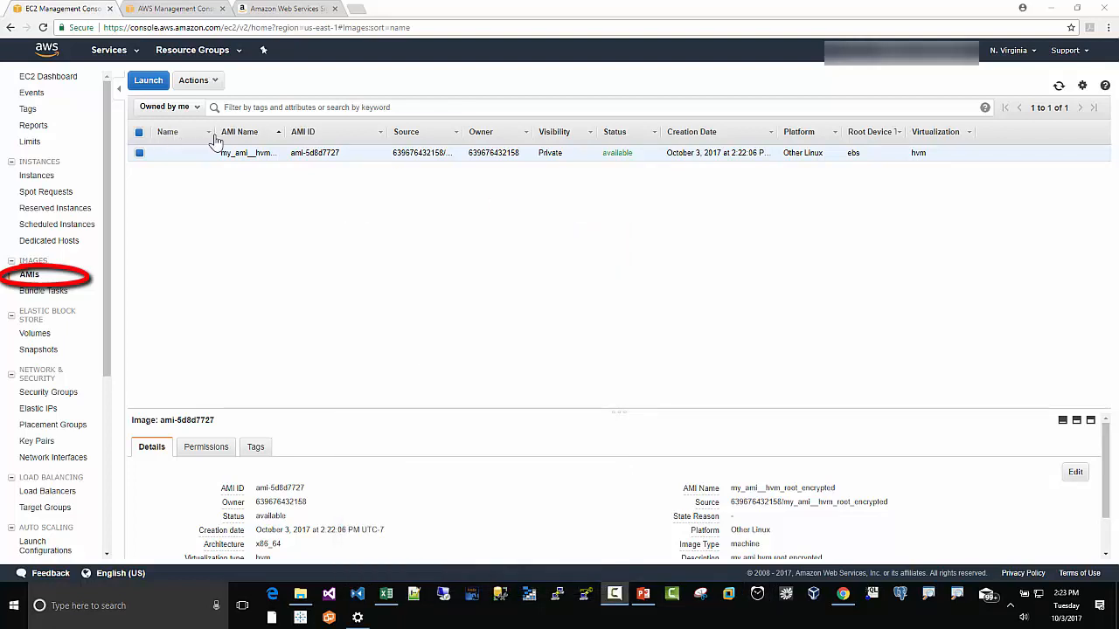
Step: Name the new AMI my_ami_hvm_root_encrypted
{"action": "left_click_drag", "start_coordinate": [214, 131], "coordinate": [294, 132]}
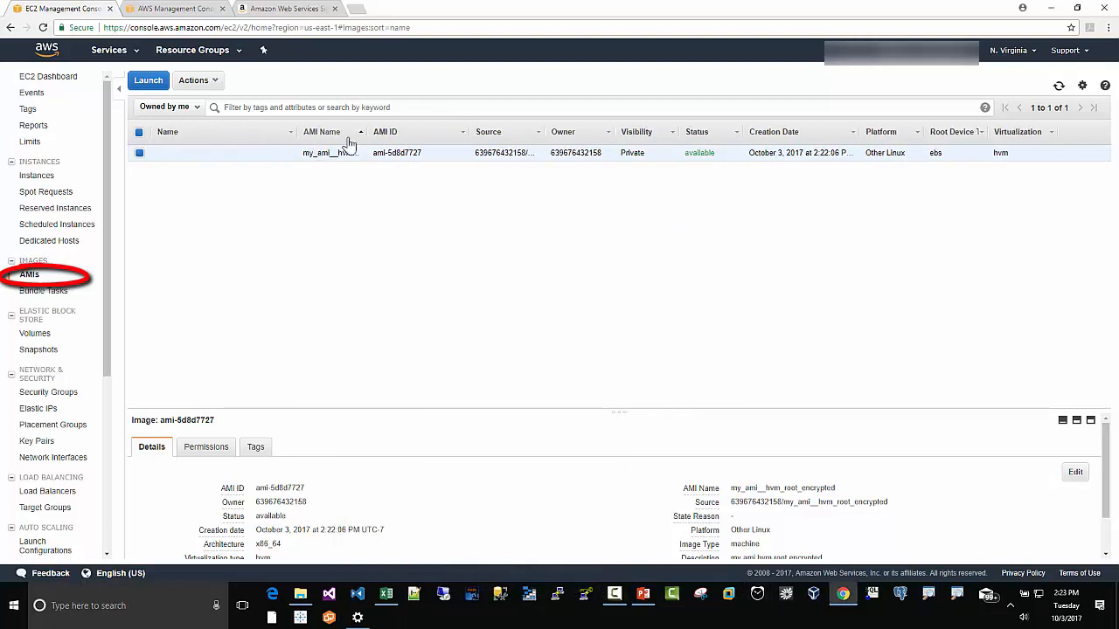
{"action": "left_click_drag", "start_coordinate": [367, 132], "coordinate": [373, 132]}
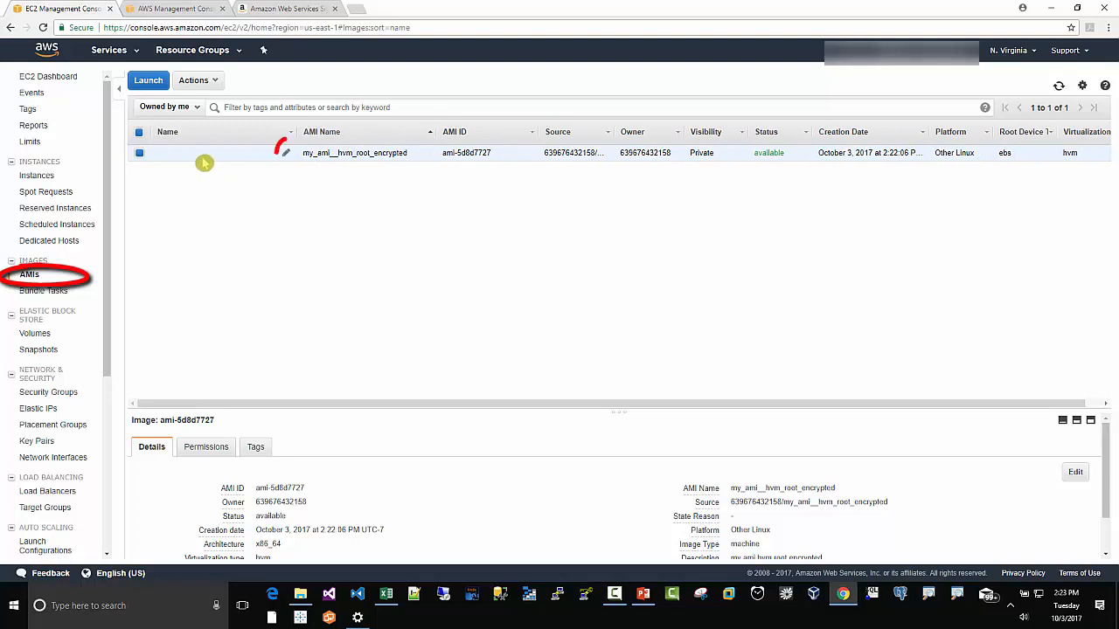
{"action": "left_click", "coordinate": [286, 154]}
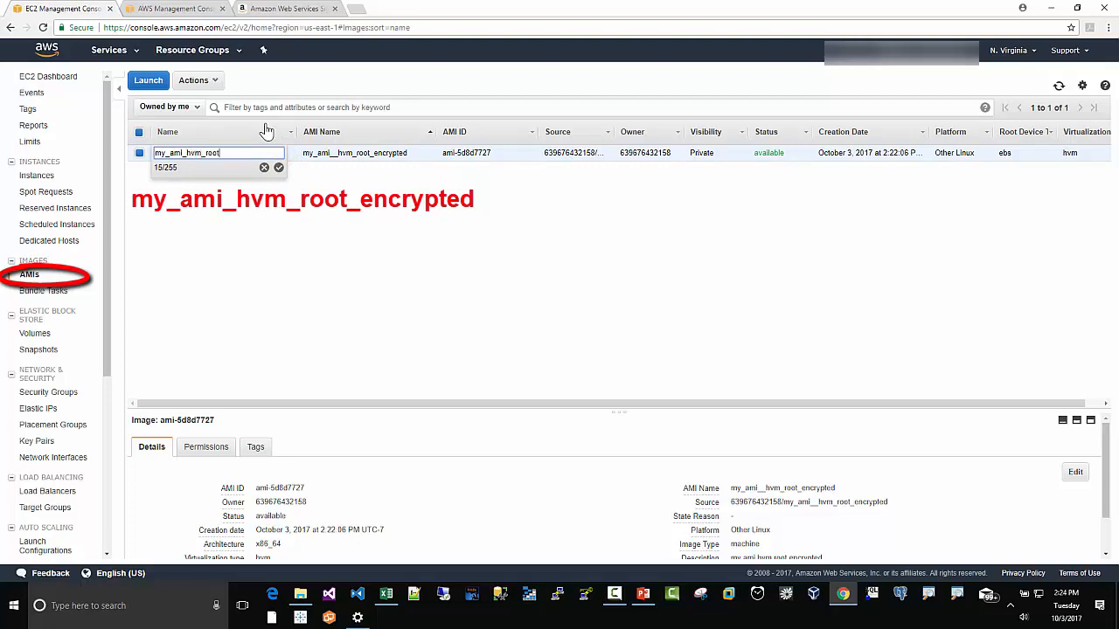
{"action": "type", "text": "my_ami_hvm_root_encrypted"}
{"action": "left_click", "coordinate": [279, 168]}
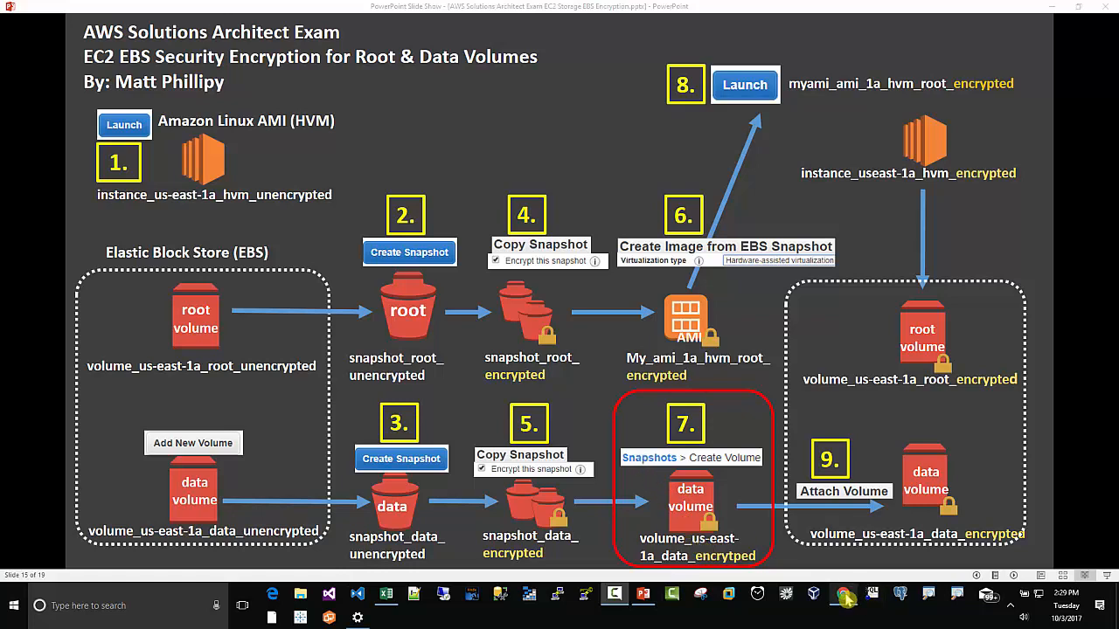
Step: Create a volume from snapshot_data_encrypted in availability zone us-east-1a
{"action": "mouse_move", "coordinate": [842, 594]}
{"action": "left_click", "coordinate": [829, 557]}
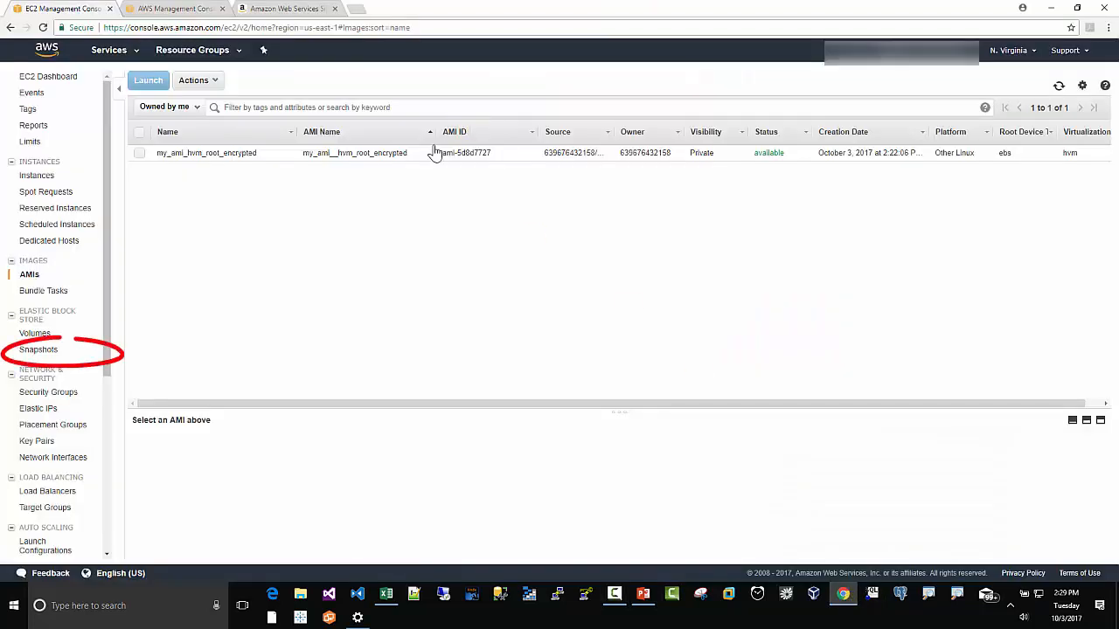
{"action": "left_click", "coordinate": [36, 353]}
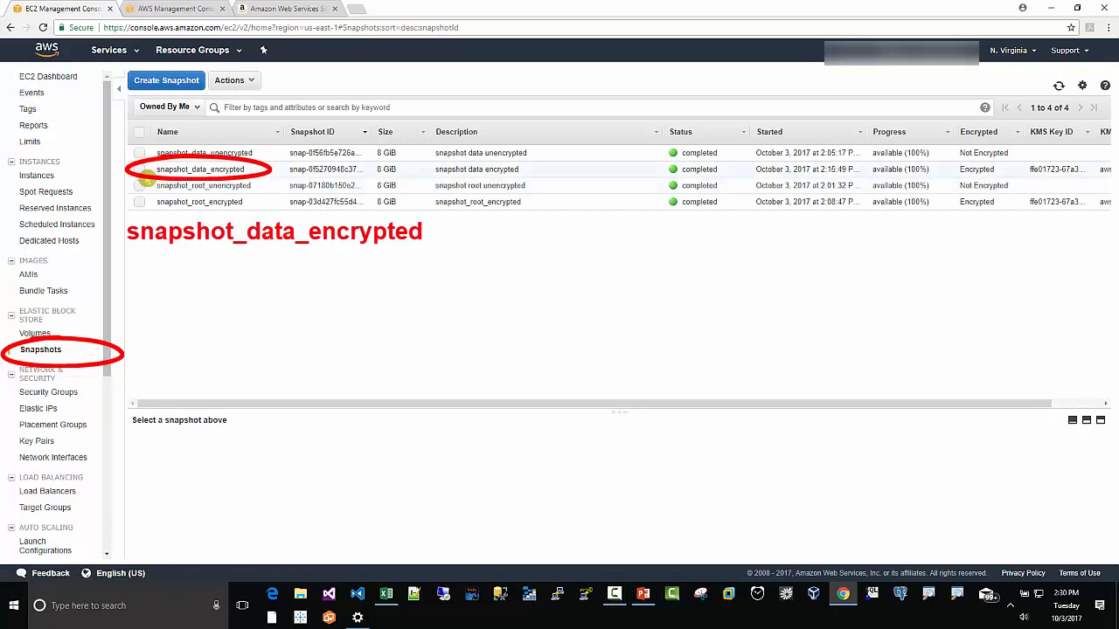
{"action": "left_click", "coordinate": [140, 169]}
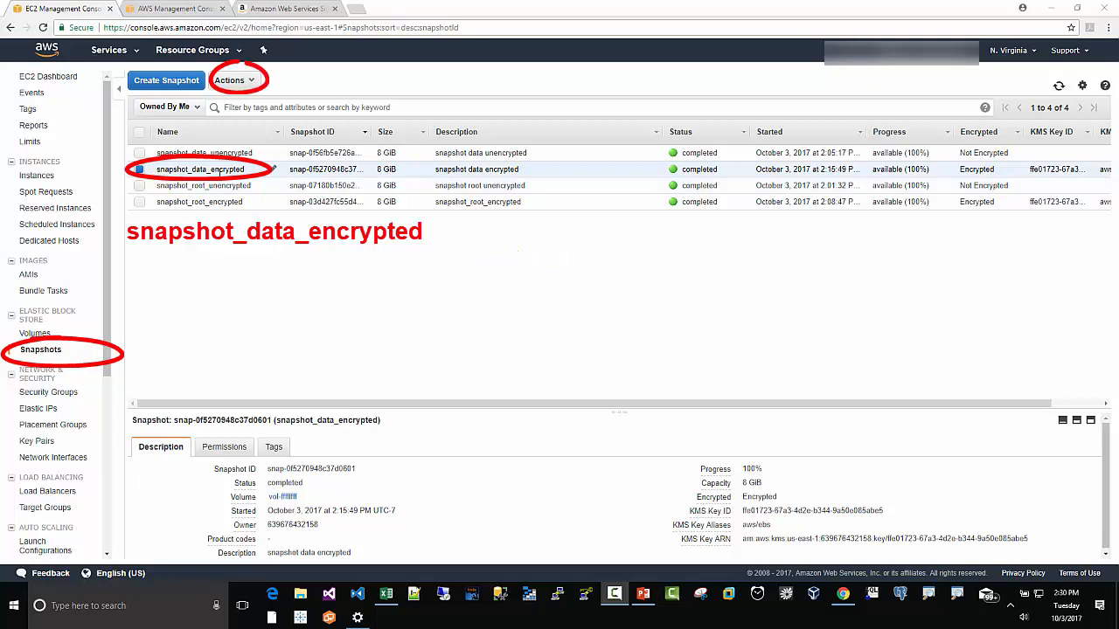
{"action": "left_click", "coordinate": [251, 81]}
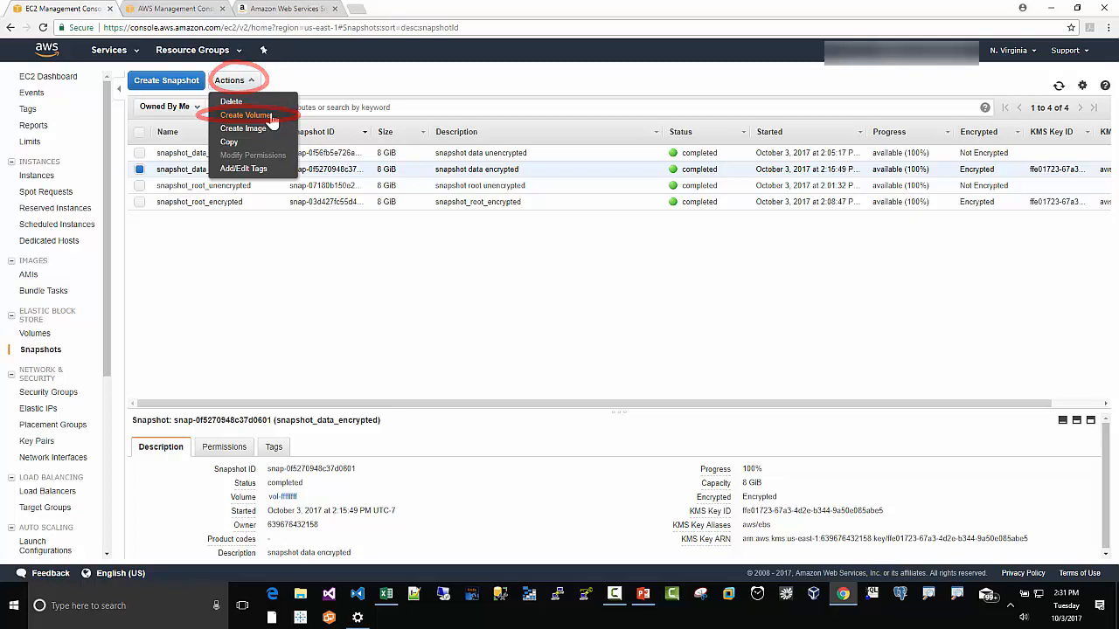
{"action": "left_click", "coordinate": [271, 119]}
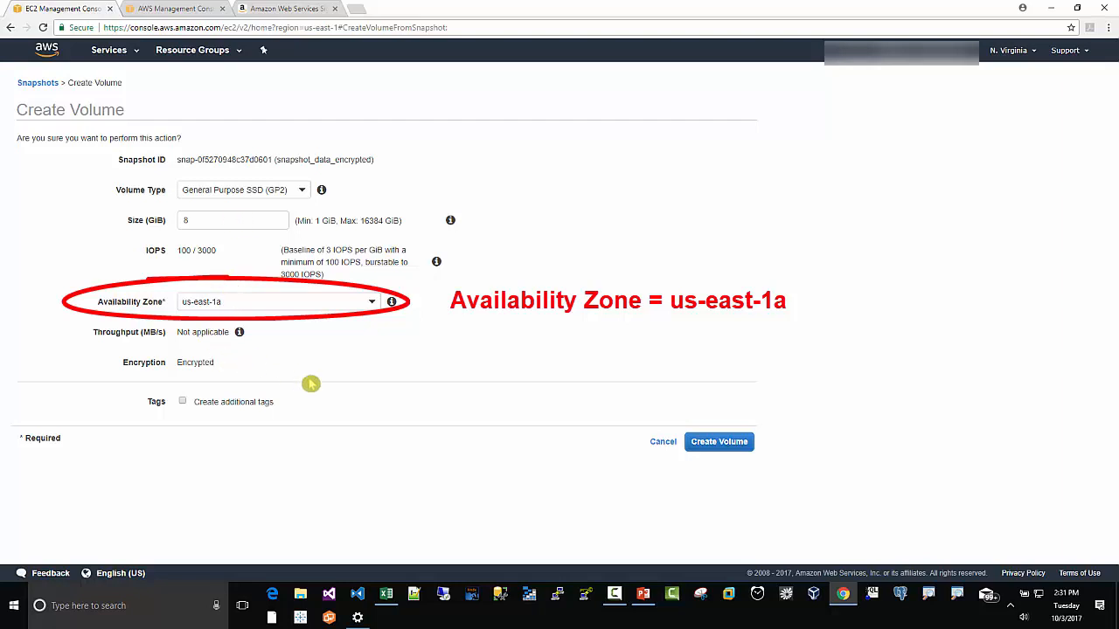
{"action": "left_click", "coordinate": [704, 444]}
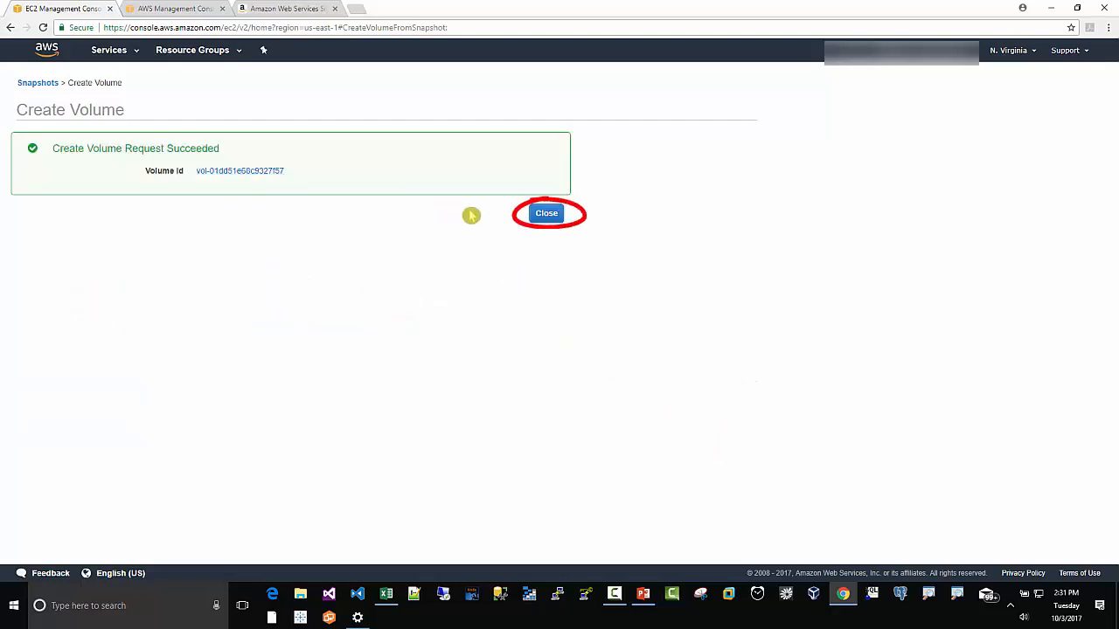
{"action": "left_click", "coordinate": [546, 215]}
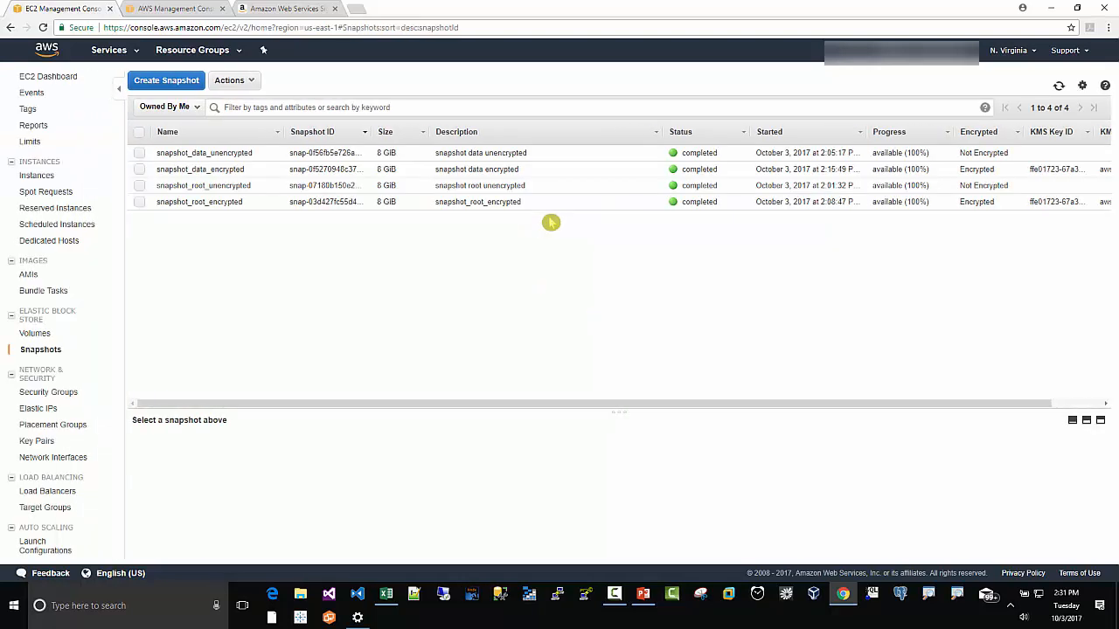
Step: Name the new encrypted data volume volume_us-east-1a_data_encrypted
{"action": "left_click", "coordinate": [35, 334]}
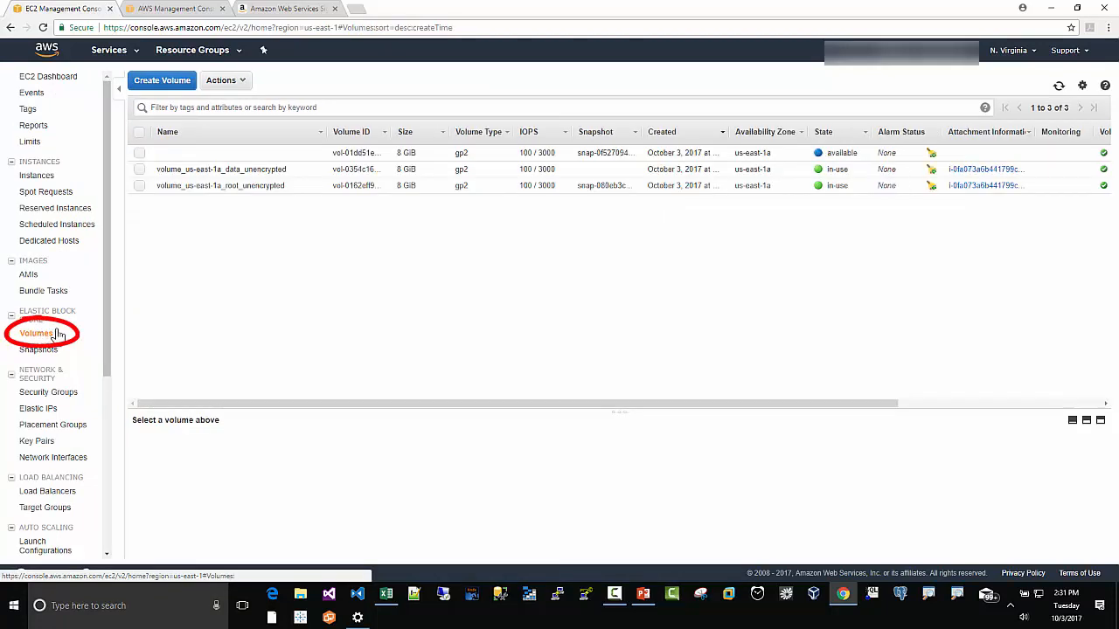
{"action": "mouse_move", "coordinate": [283, 159]}
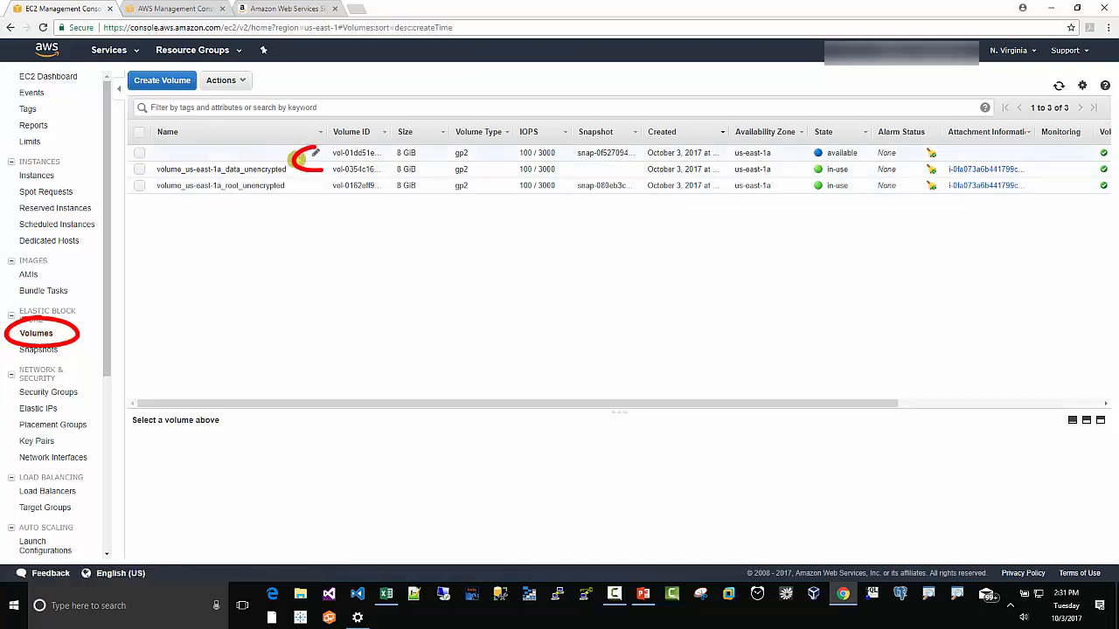
{"action": "left_click", "coordinate": [319, 159]}
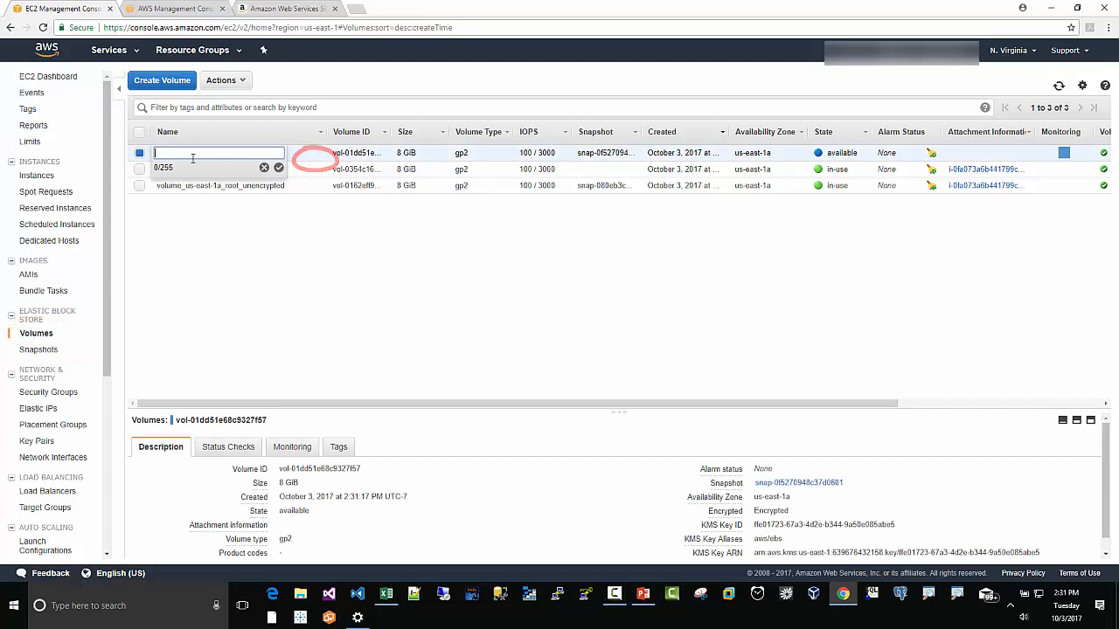
{"action": "right_click", "coordinate": [185, 154]}
{"action": "left_click", "coordinate": [214, 224]}
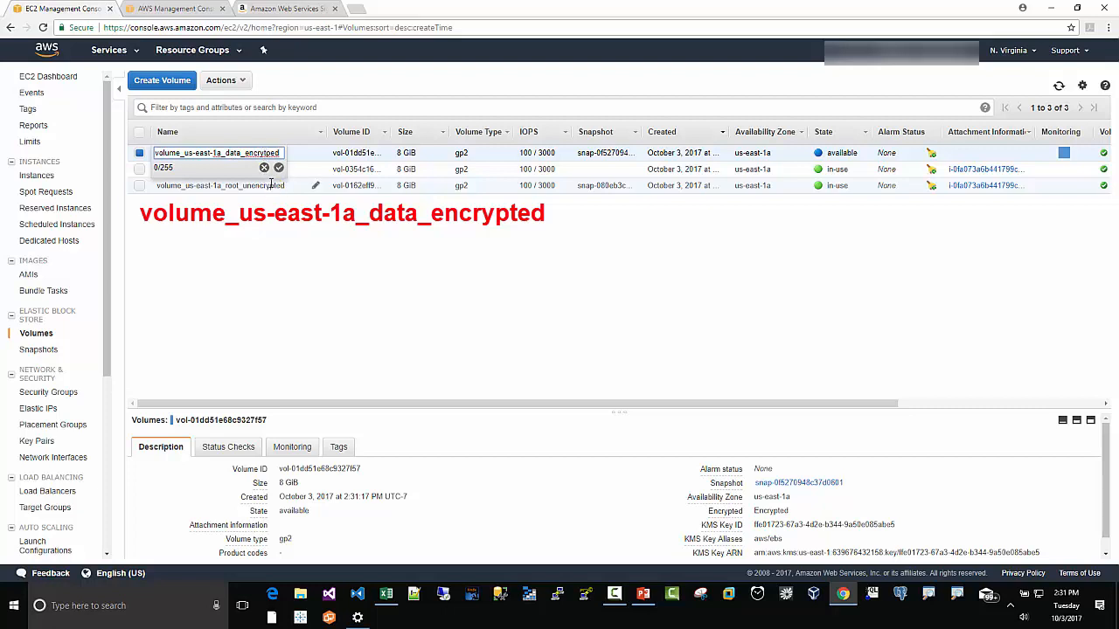
{"action": "key", "text": "BackSpace"}
{"action": "key", "text": "Right"}
{"action": "type", "text": "t"}
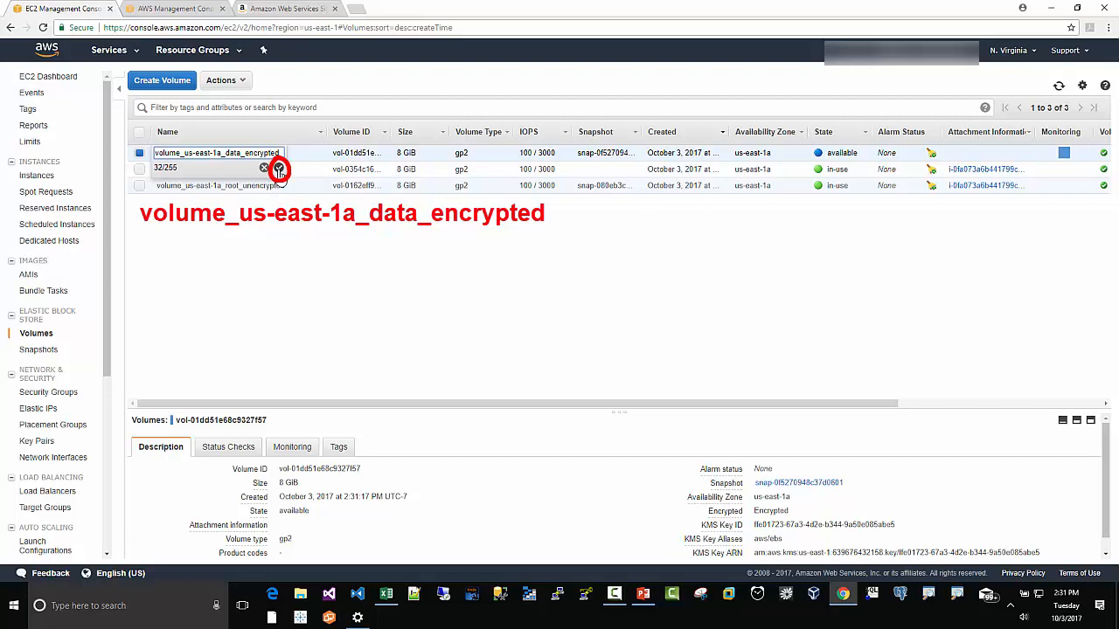
{"action": "left_click", "coordinate": [279, 167]}
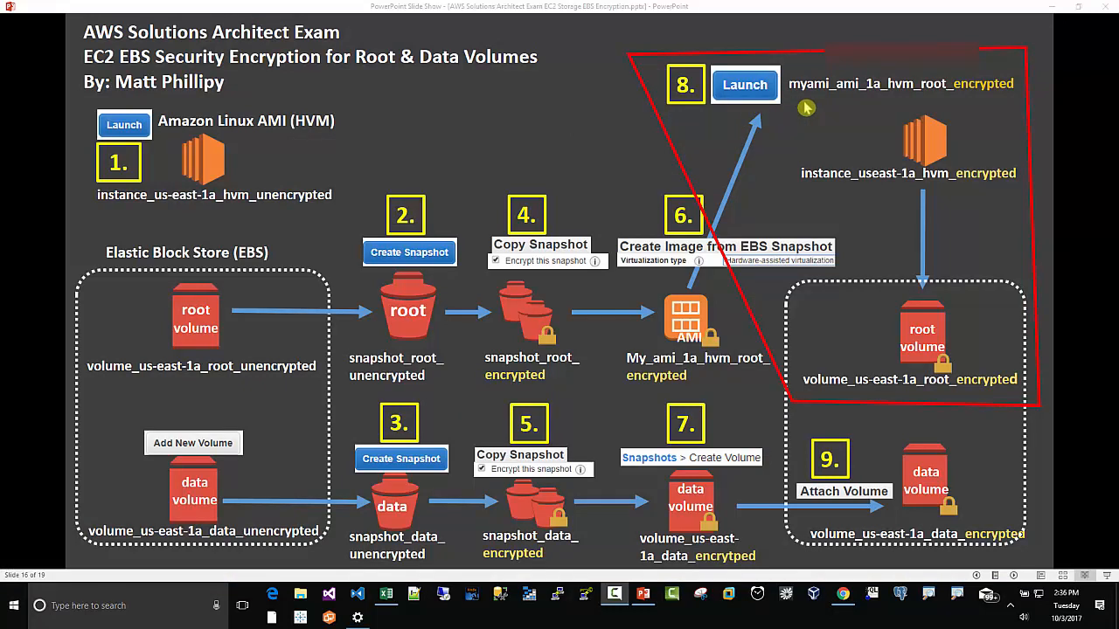
Step: Launch a new instance from the my_ami_hvm_root_encrypted image
{"action": "left_click", "coordinate": [843, 596]}
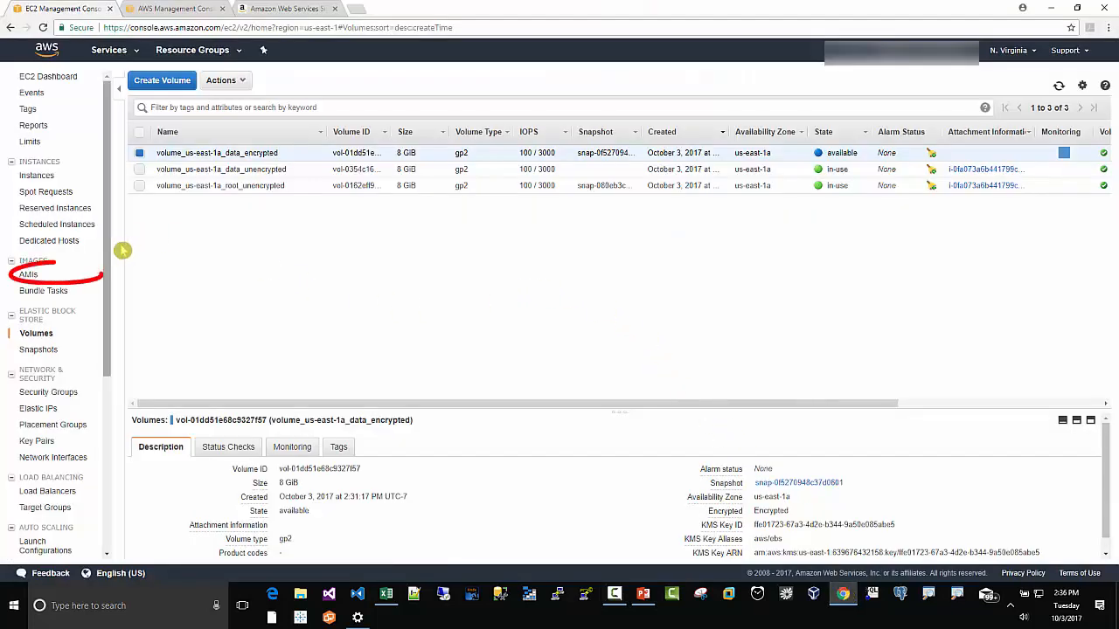
{"action": "left_click", "coordinate": [31, 276]}
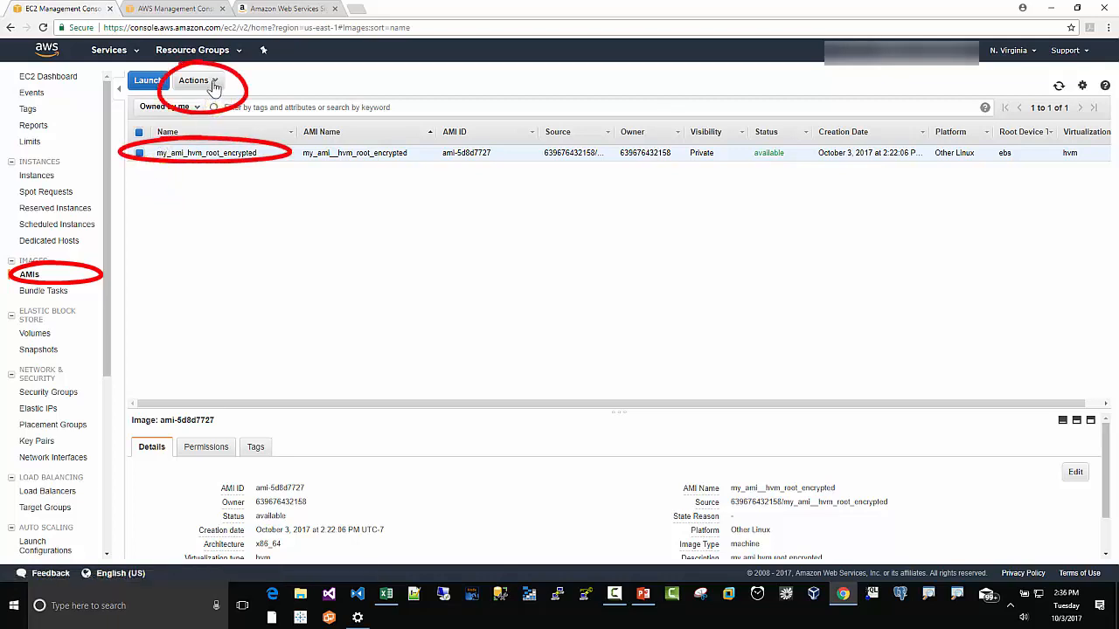
{"action": "left_click", "coordinate": [215, 87]}
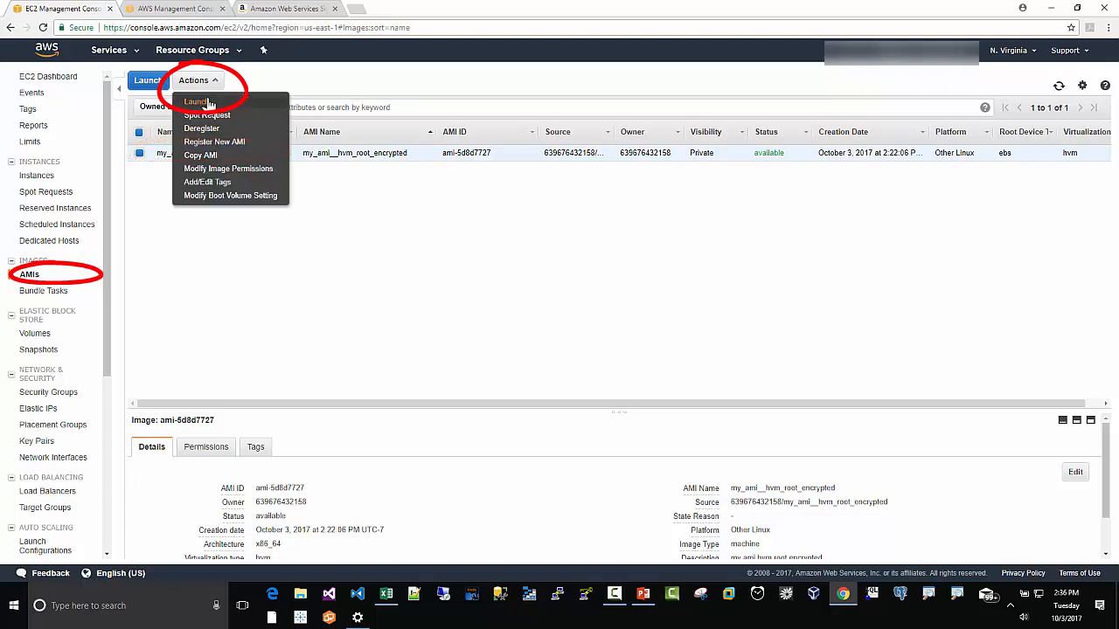
{"action": "left_click", "coordinate": [207, 104]}
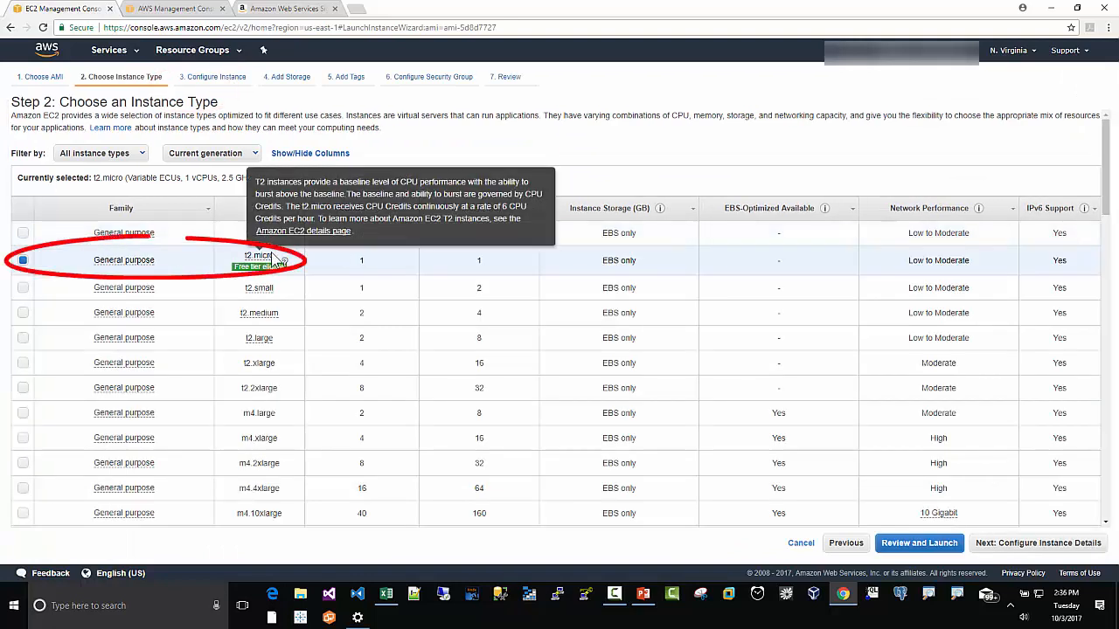
Step: Keep the t2.micro instance type and place the instance in the default subnet of us-east-1a
{"action": "left_click", "coordinate": [994, 546]}
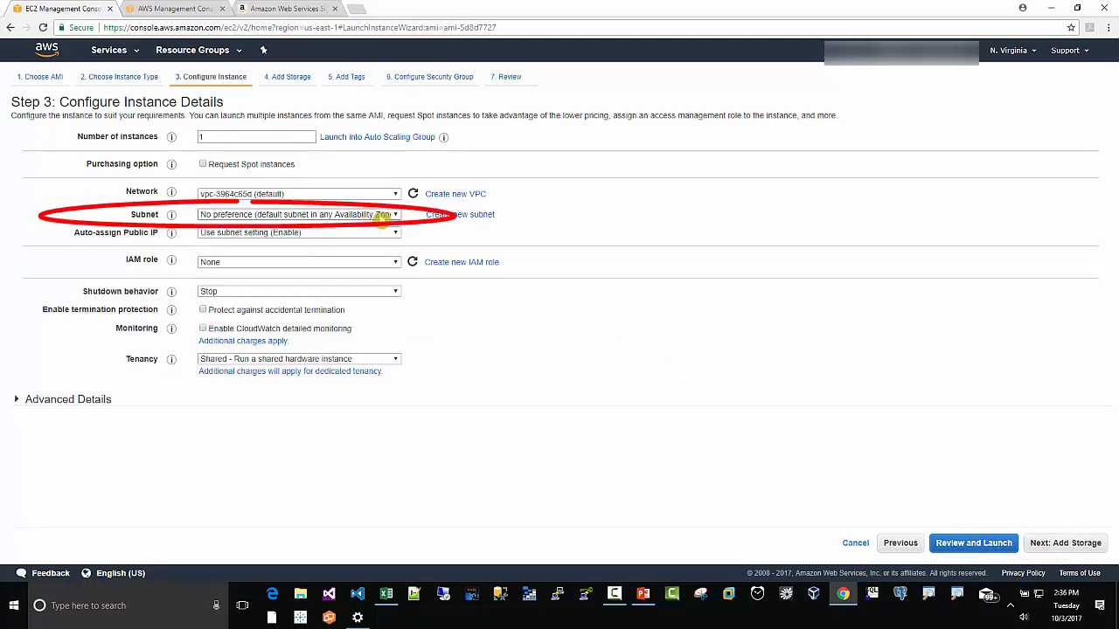
{"action": "left_click", "coordinate": [385, 215]}
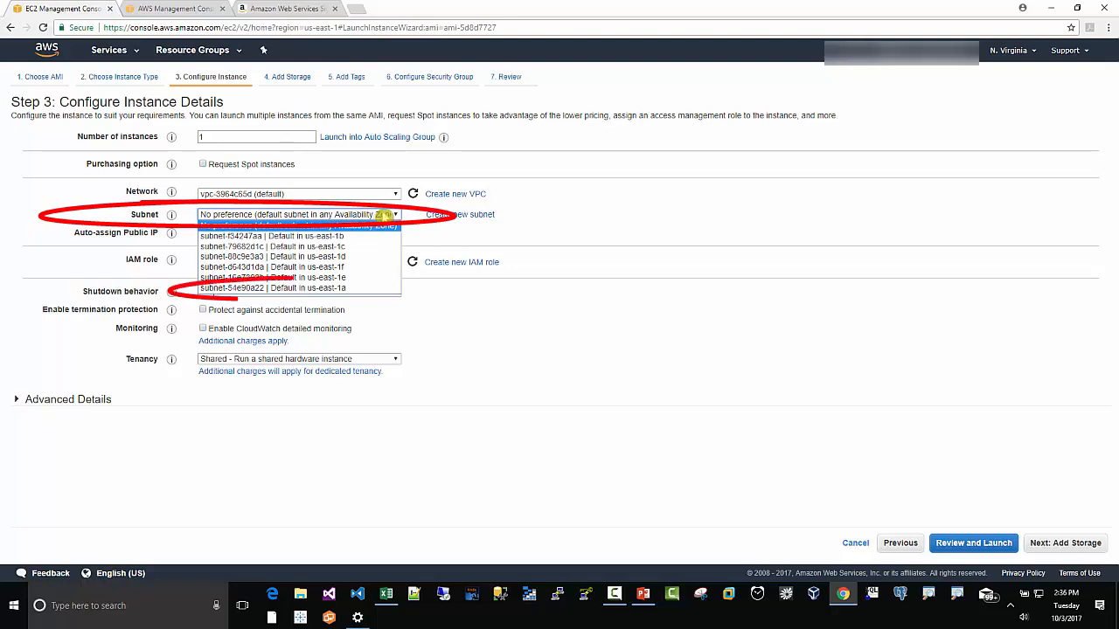
{"action": "left_click", "coordinate": [365, 289]}
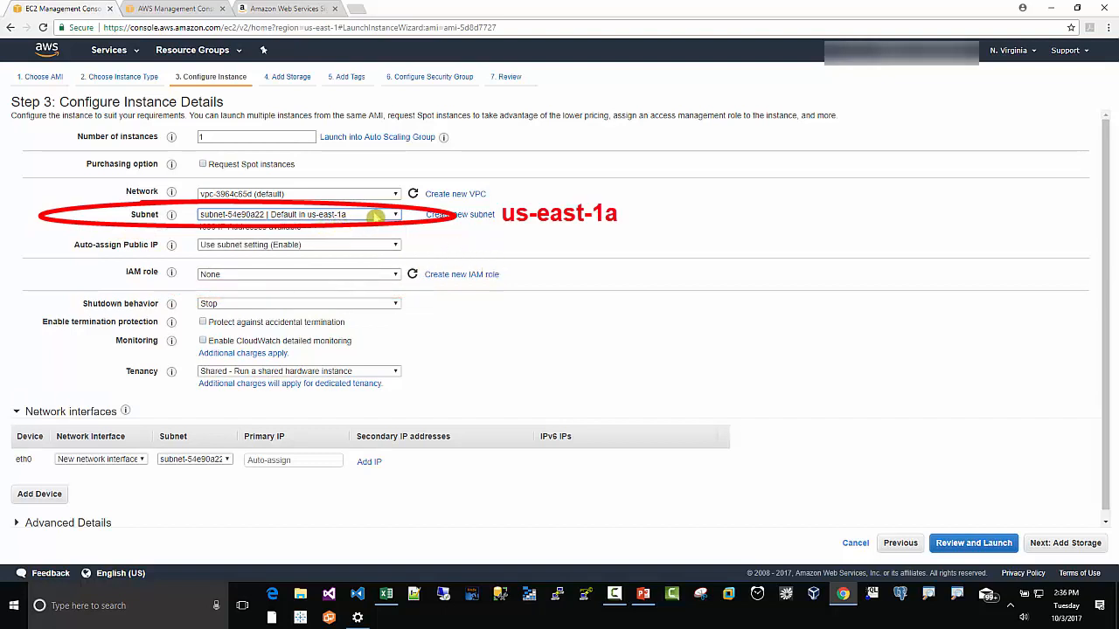
{"action": "left_click", "coordinate": [1059, 546]}
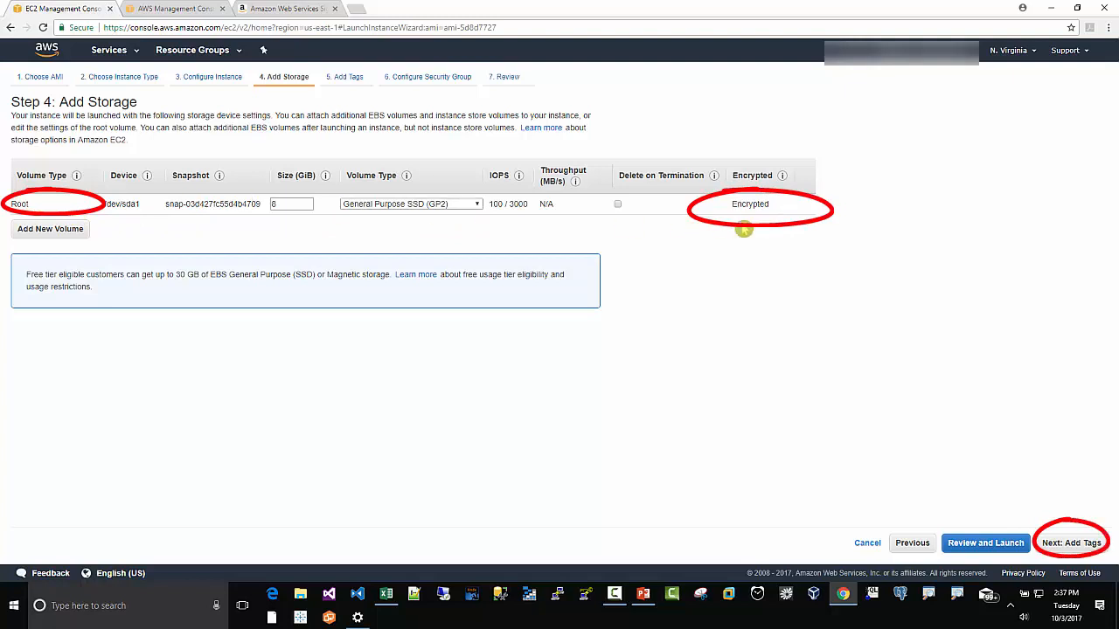
Step: Add a Name tag with the value instance_us-east-1a_hvm_encrypted
{"action": "left_click", "coordinate": [1069, 545]}
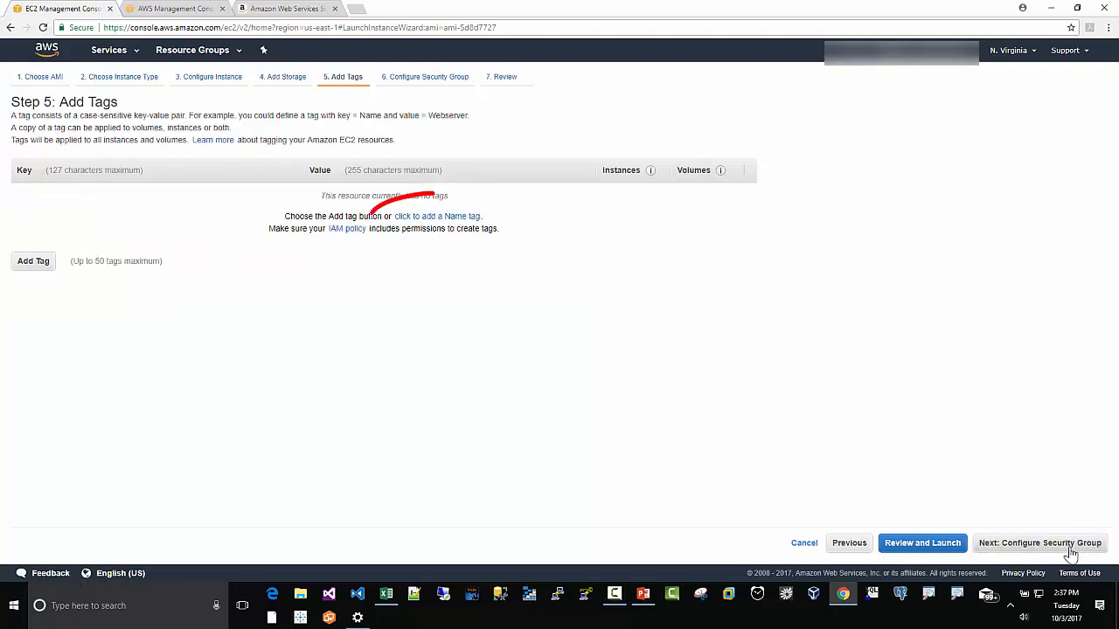
{"action": "left_click", "coordinate": [463, 218]}
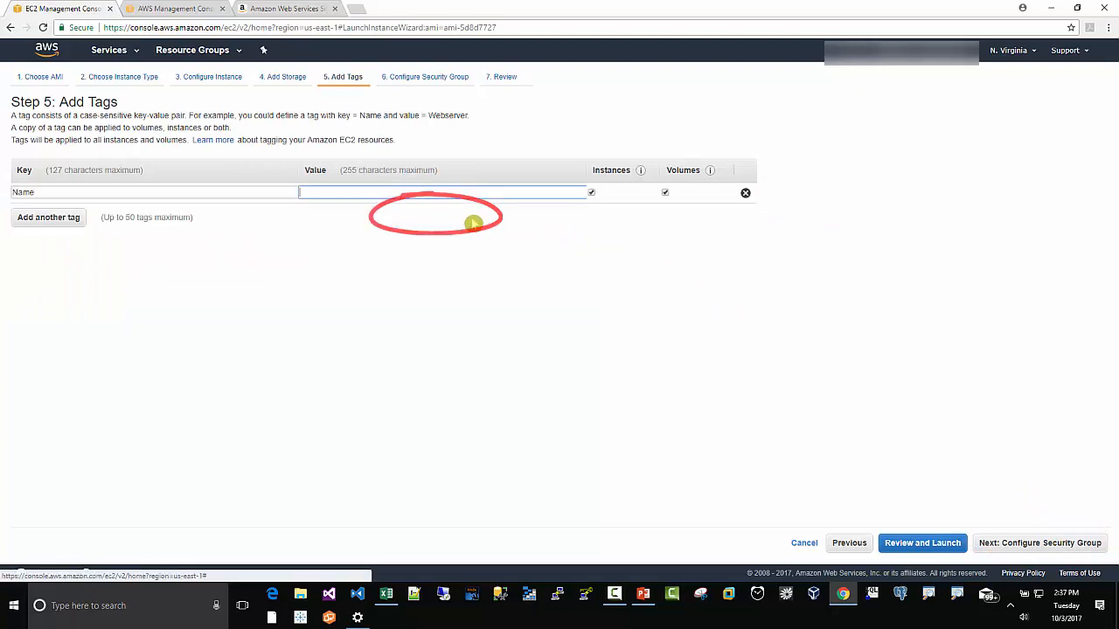
{"action": "right_click", "coordinate": [312, 193]}
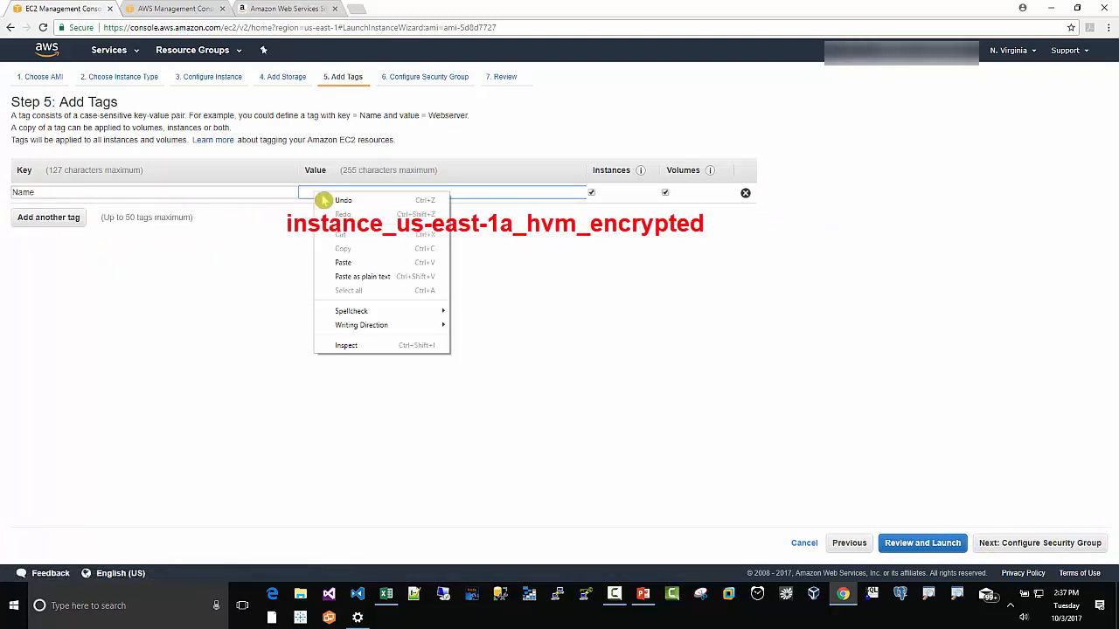
{"action": "left_click", "coordinate": [342, 272]}
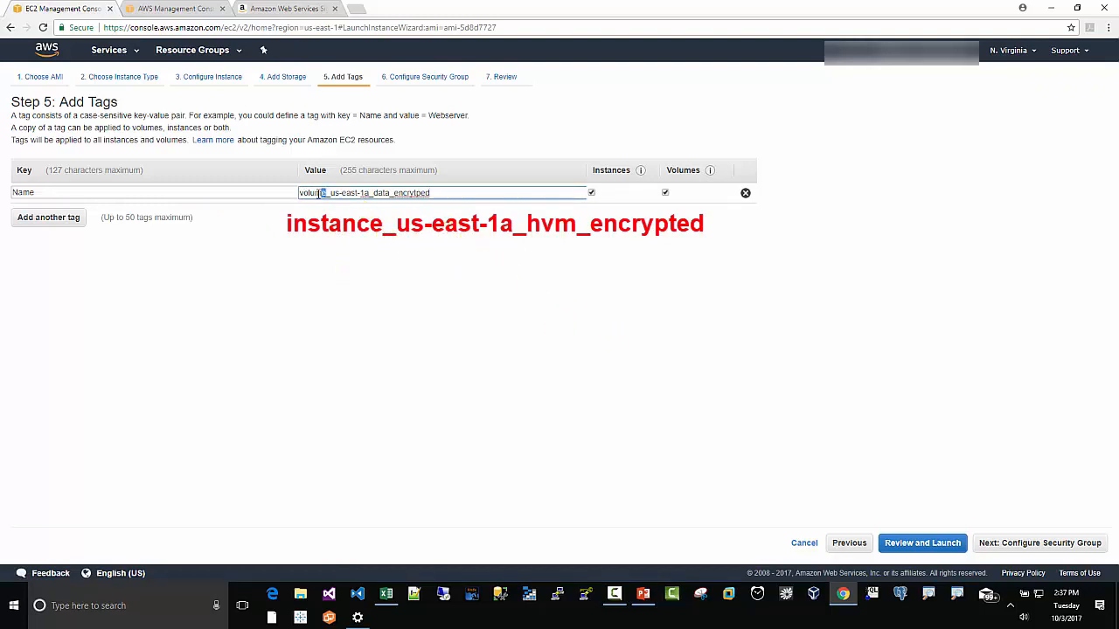
{"action": "left_click_drag", "start_coordinate": [314, 193], "coordinate": [326, 193]}
{"action": "left_click_drag", "start_coordinate": [434, 192], "coordinate": [258, 192]}
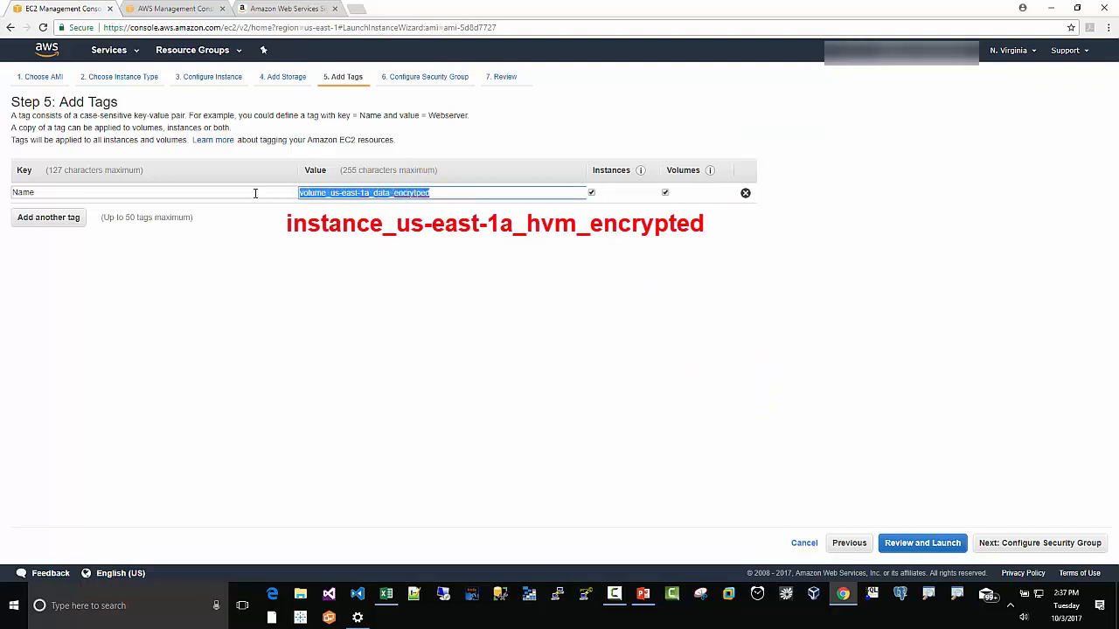
{"action": "key", "text": "BackSpace"}
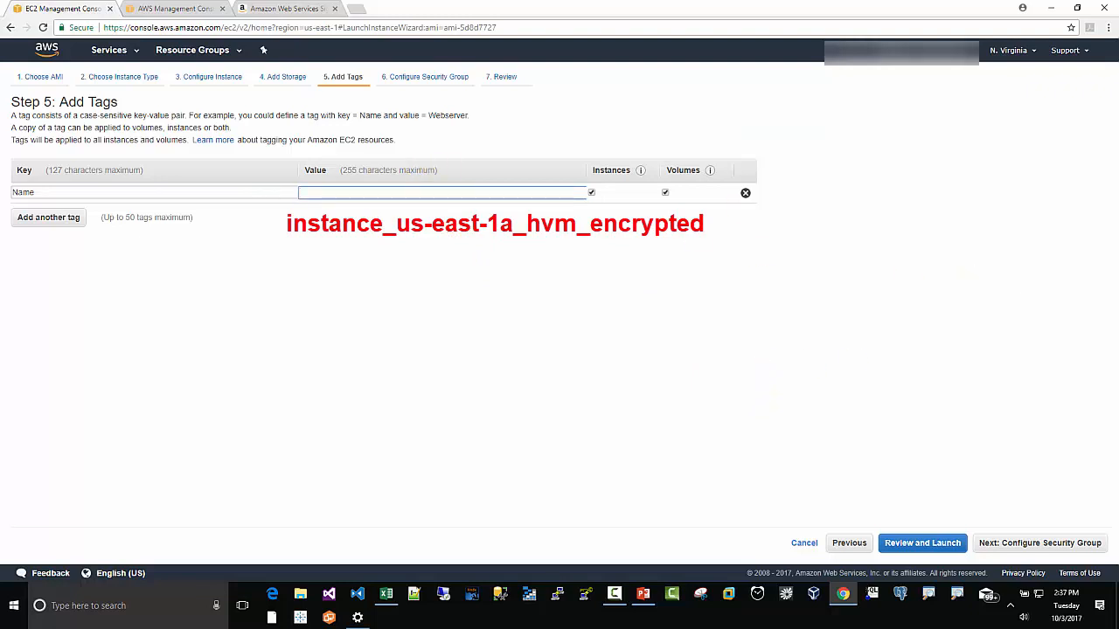
{"action": "left_click", "coordinate": [362, 190]}
{"action": "right_click", "coordinate": [362, 191]}
{"action": "left_click", "coordinate": [394, 257]}
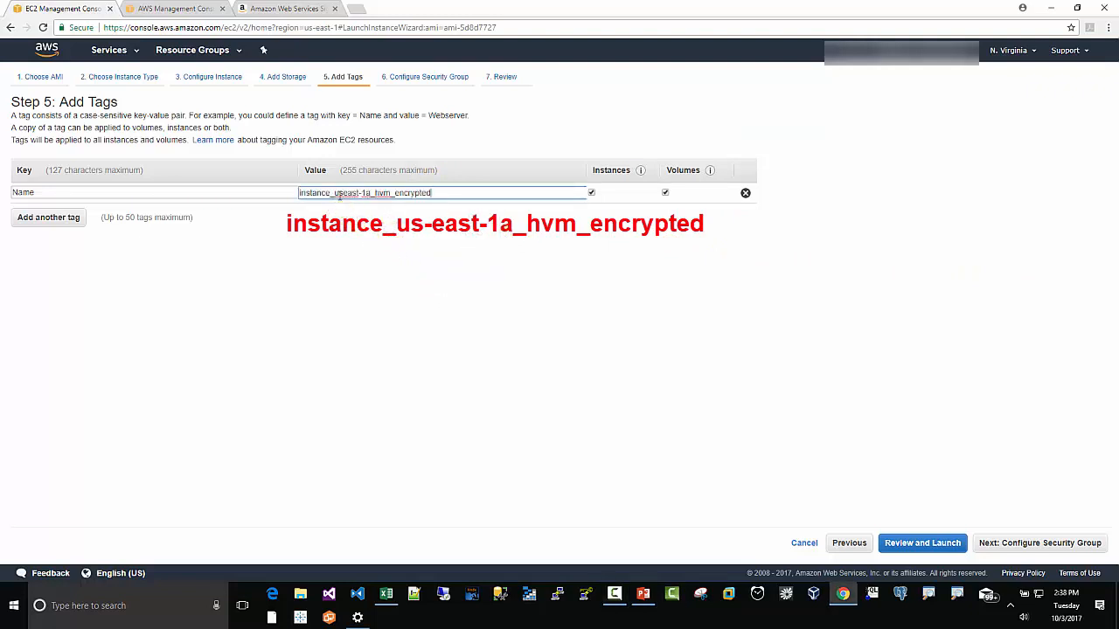
{"action": "left_click", "coordinate": [347, 193]}
{"action": "type", "text": "-"}
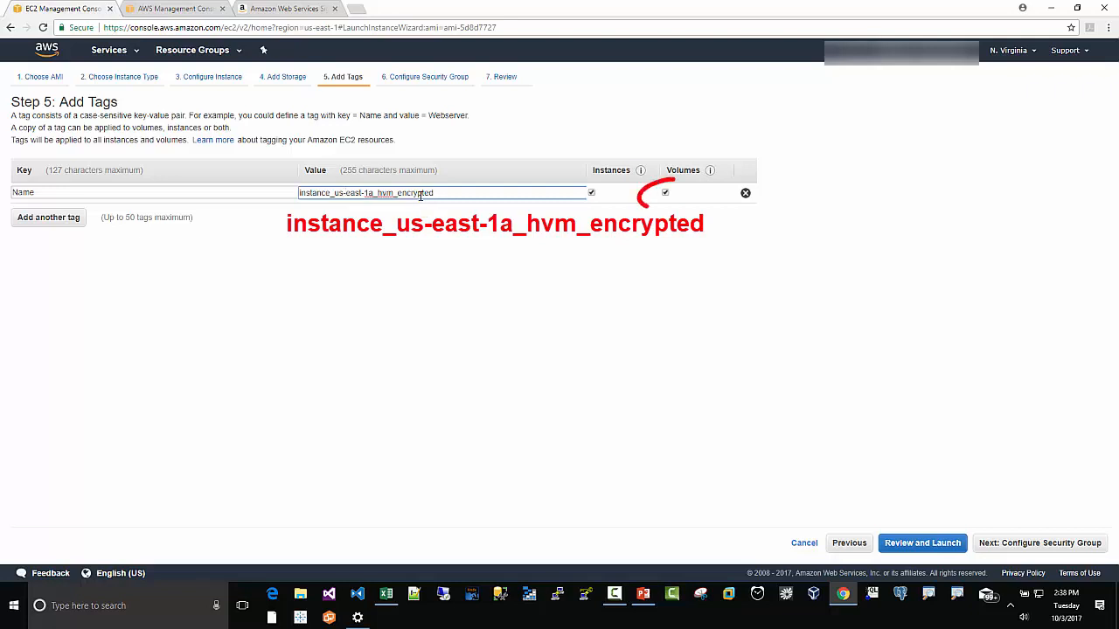
Step: Apply the Name tag to the instance only, not to its volumes
{"action": "left_click", "coordinate": [678, 201]}
{"action": "left_click", "coordinate": [667, 195]}
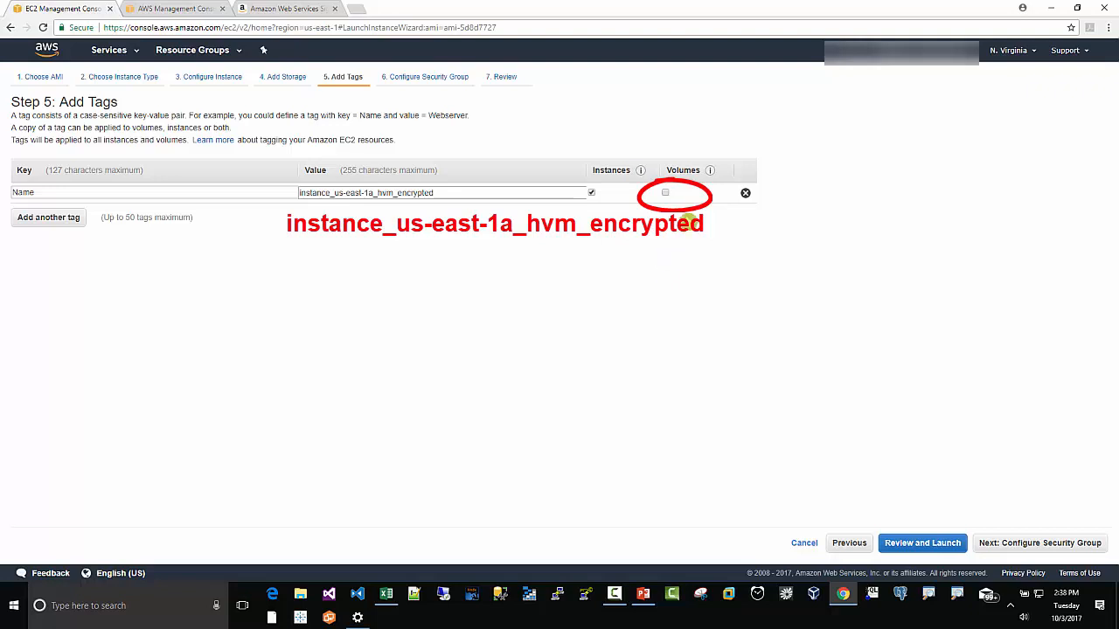
{"action": "left_click", "coordinate": [988, 542]}
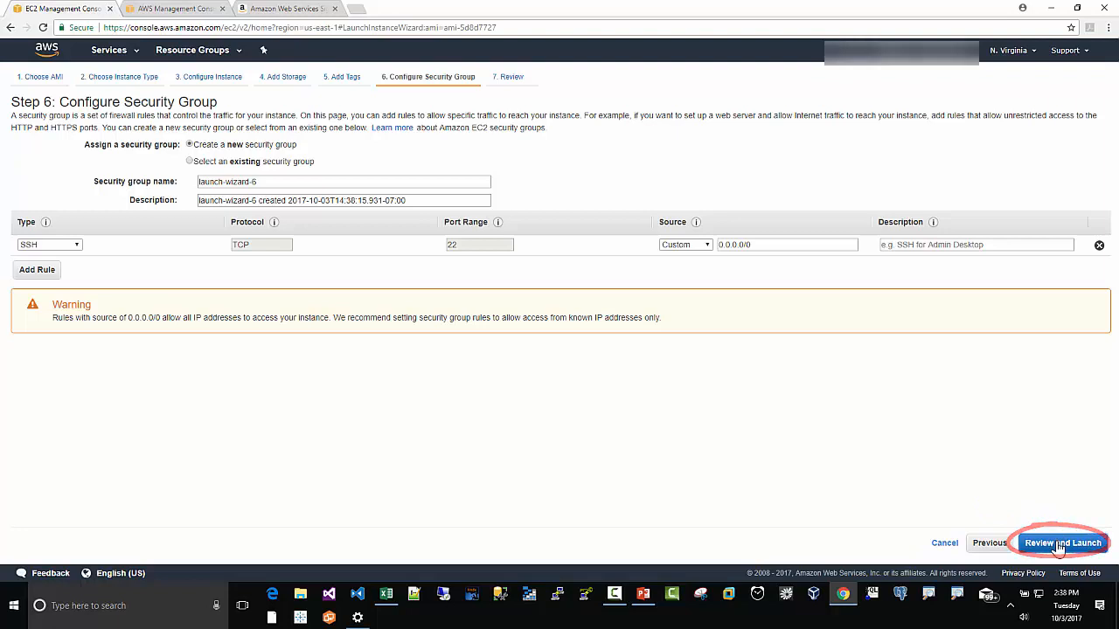
Step: Review and launch the instance with the existing tableauconnect key pair, acknowledging access to its key file
{"action": "left_click", "coordinate": [1060, 543]}
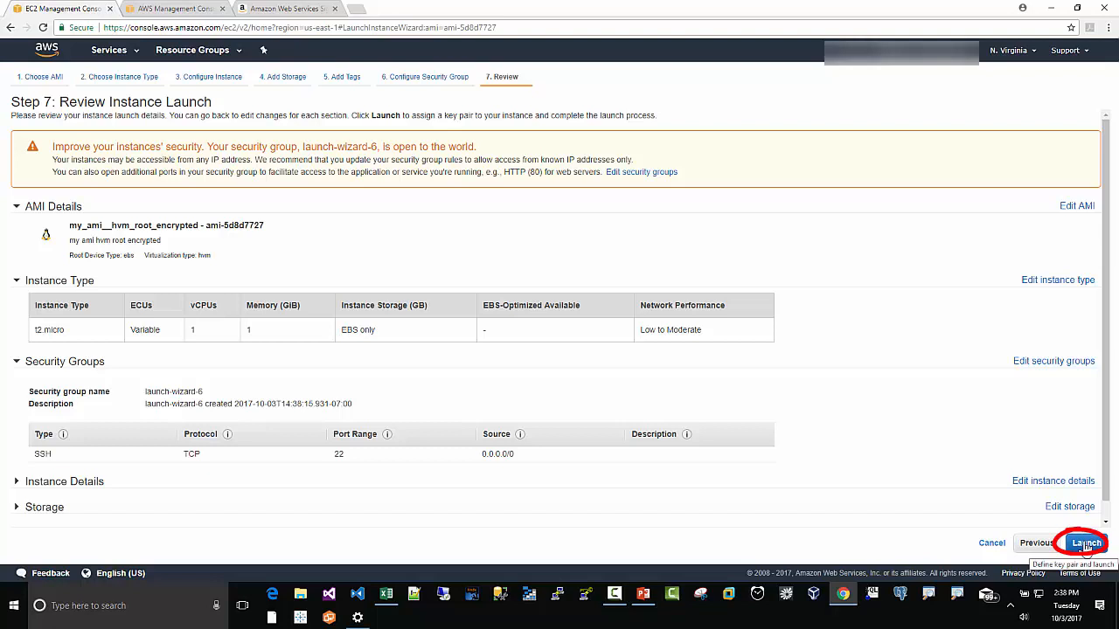
{"action": "left_click", "coordinate": [1086, 544]}
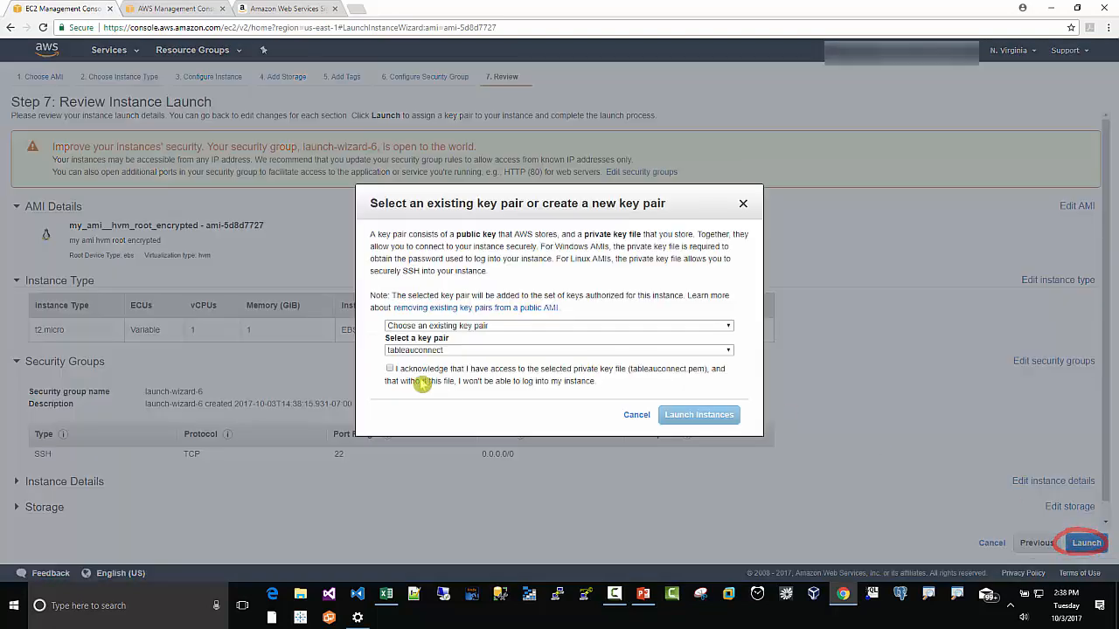
{"action": "left_click", "coordinate": [391, 370]}
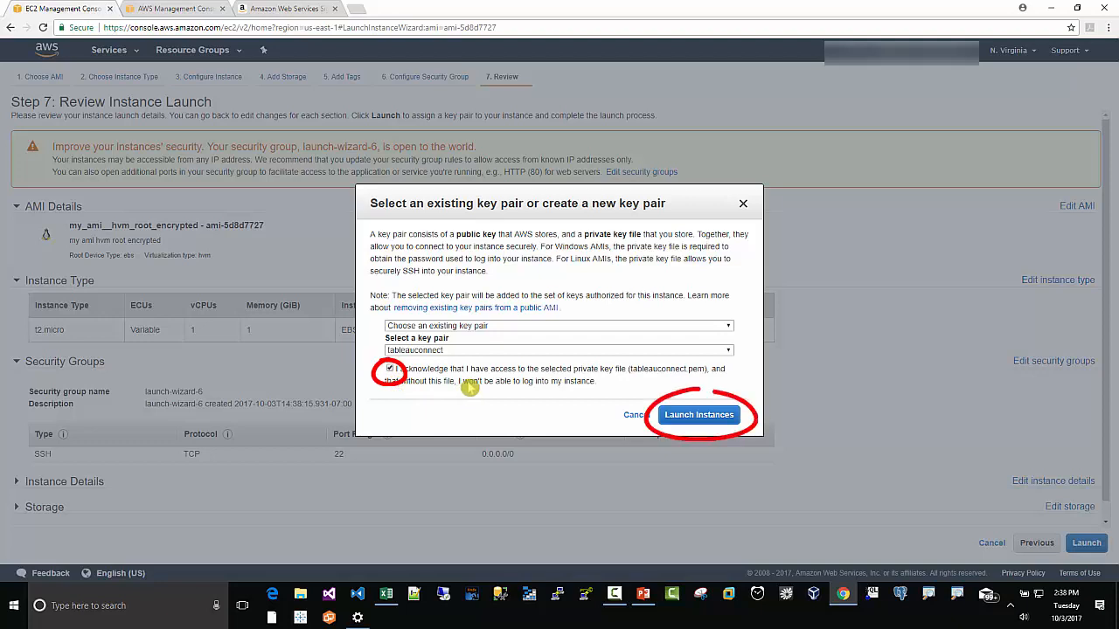
{"action": "left_click", "coordinate": [710, 418]}
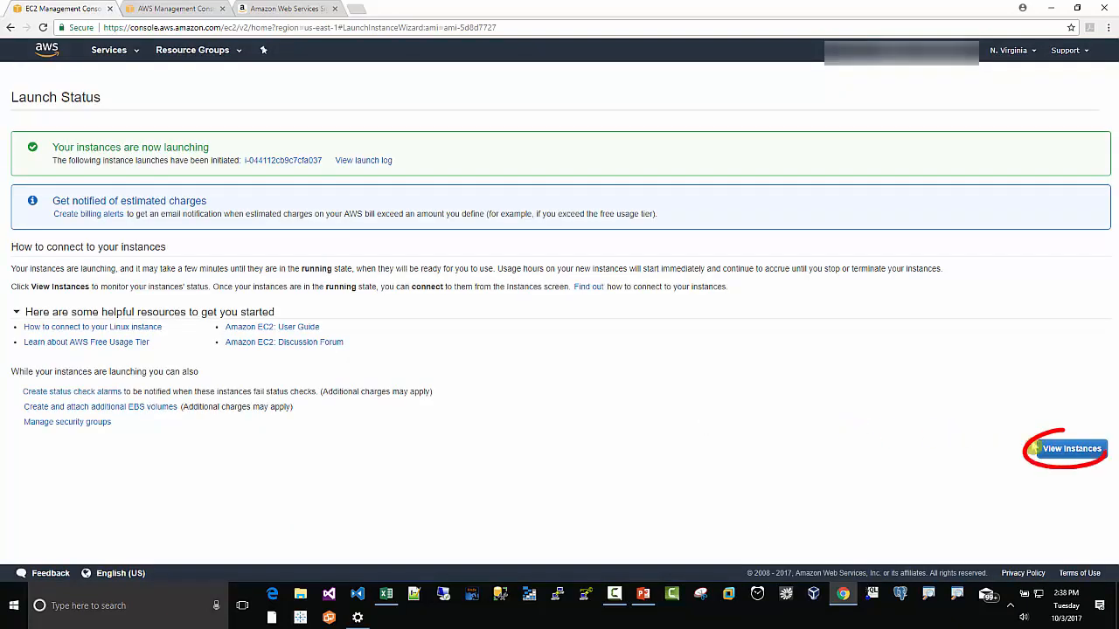
Step: Go to the instances list, select instance_us-east-1a_hvm_encrypted, and open the EBS volume of its root device
{"action": "left_click", "coordinate": [1068, 451]}
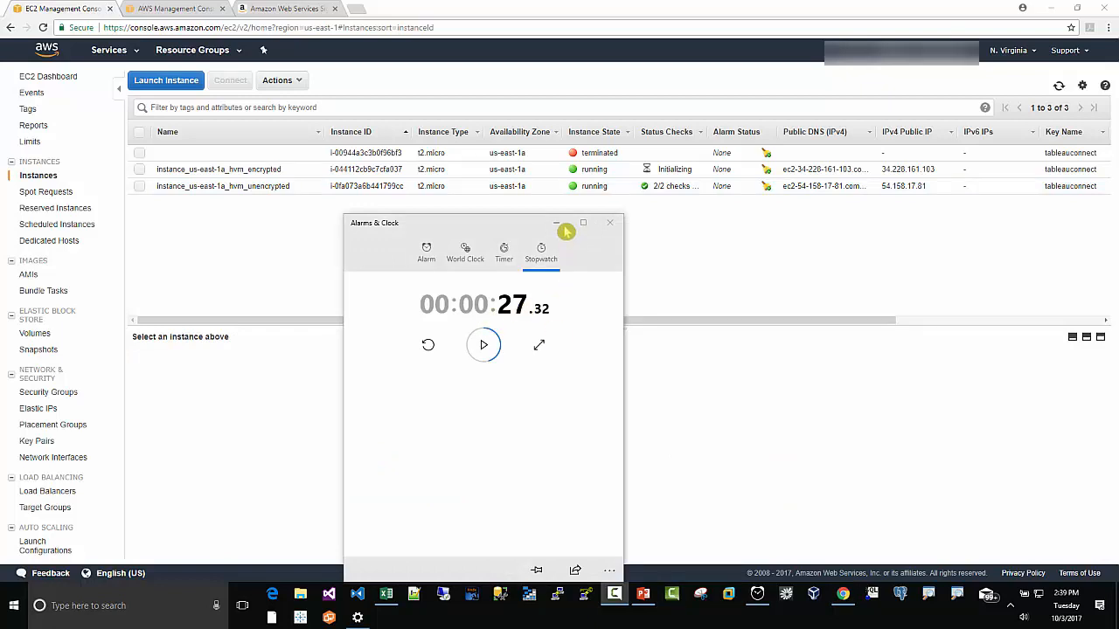
{"action": "left_click", "coordinate": [611, 226]}
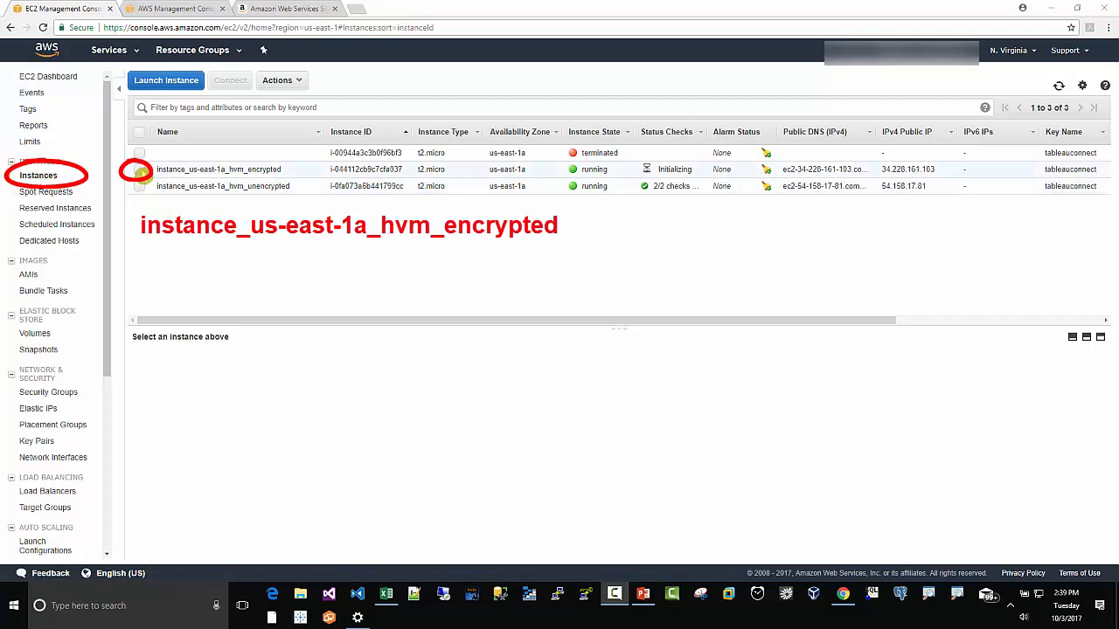
{"action": "left_click", "coordinate": [139, 170]}
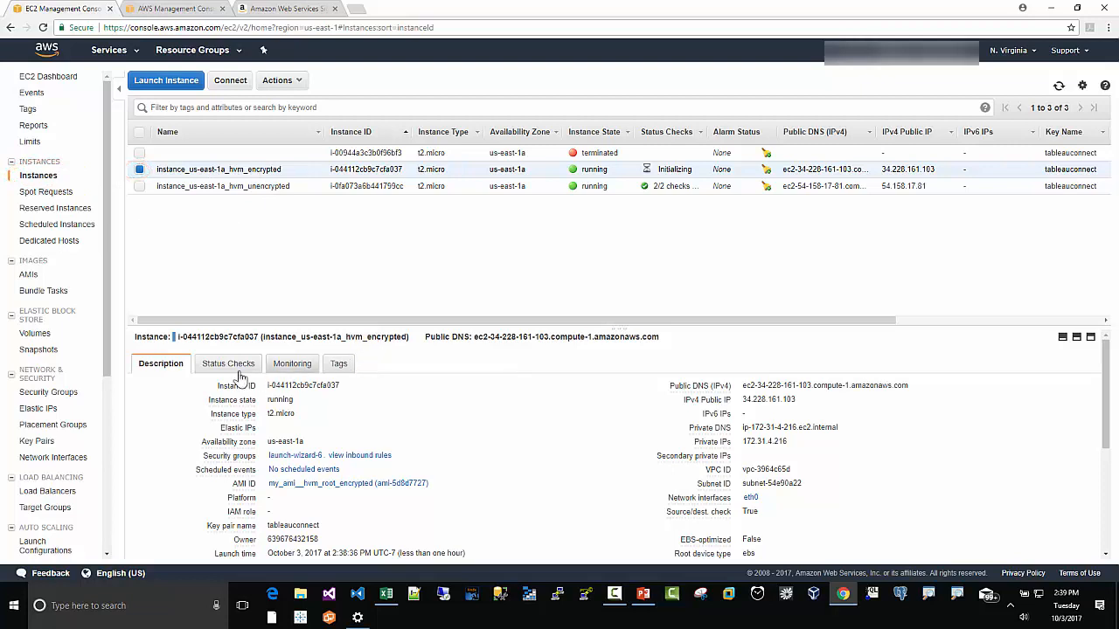
{"action": "scroll", "coordinate": [509, 469], "scroll_direction": "down", "scroll_amount": 1}
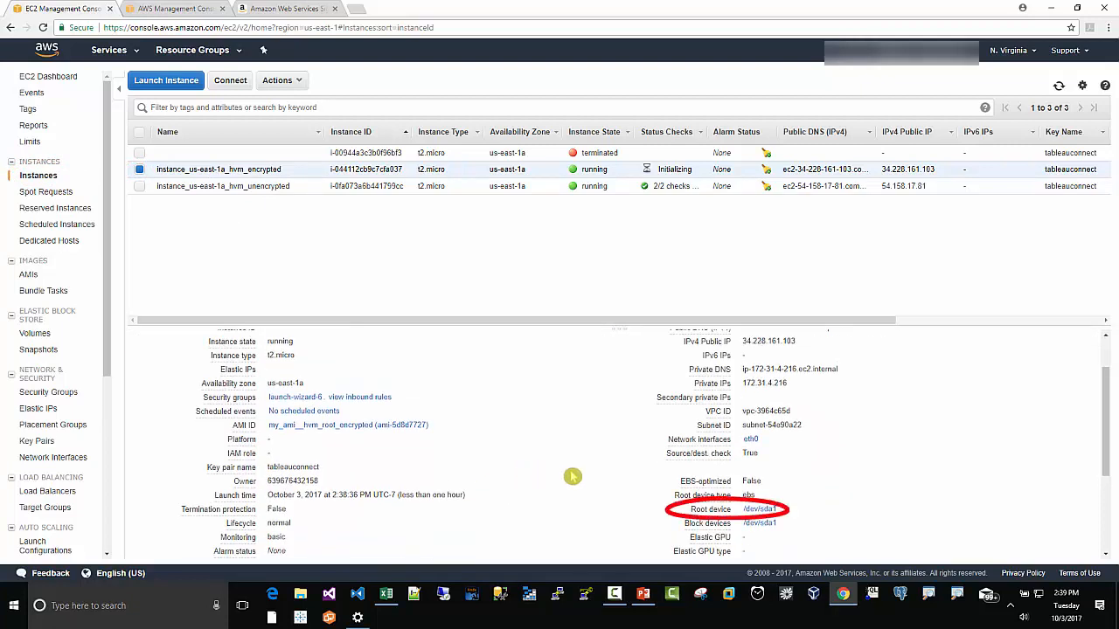
{"action": "left_click", "coordinate": [762, 511]}
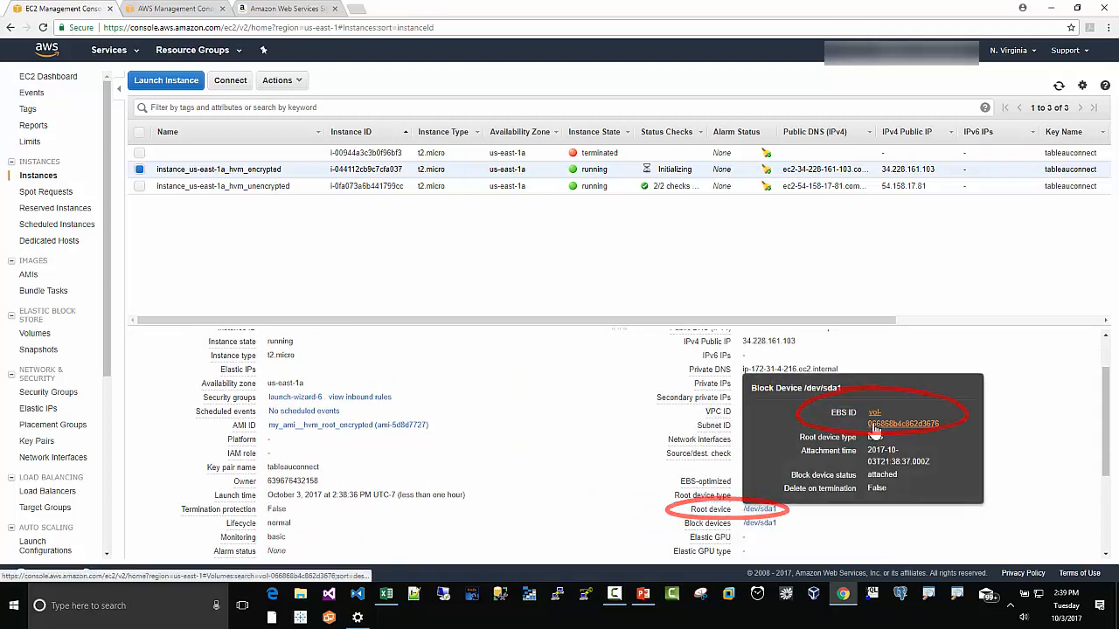
{"action": "left_click", "coordinate": [873, 424]}
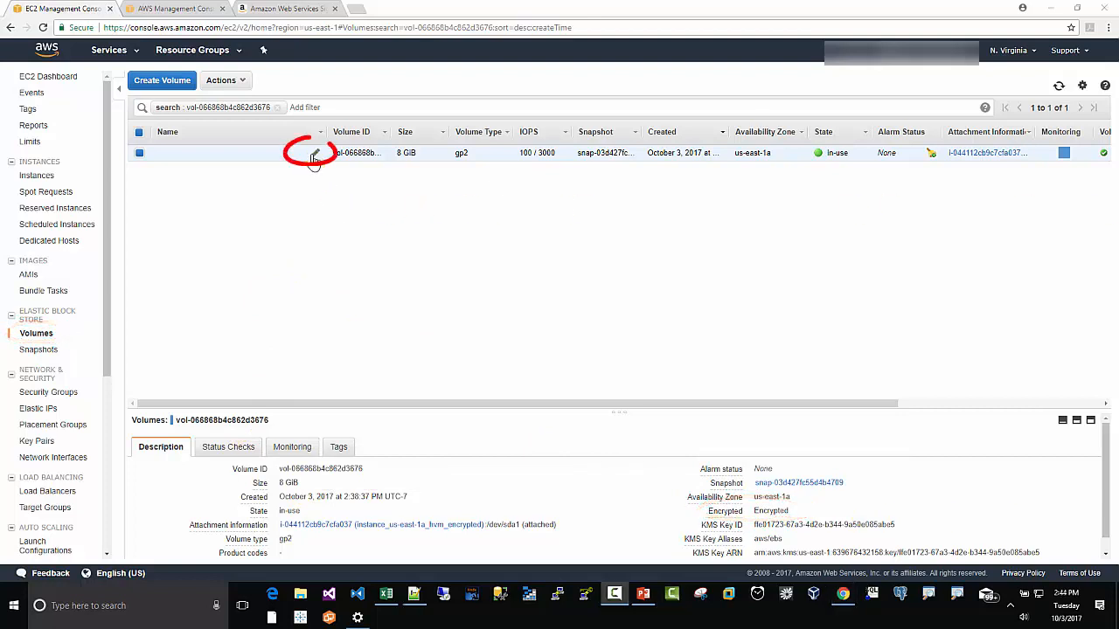
Step: Name the root volume volume_us-east-1a_root_encrypted
{"action": "left_click", "coordinate": [315, 157]}
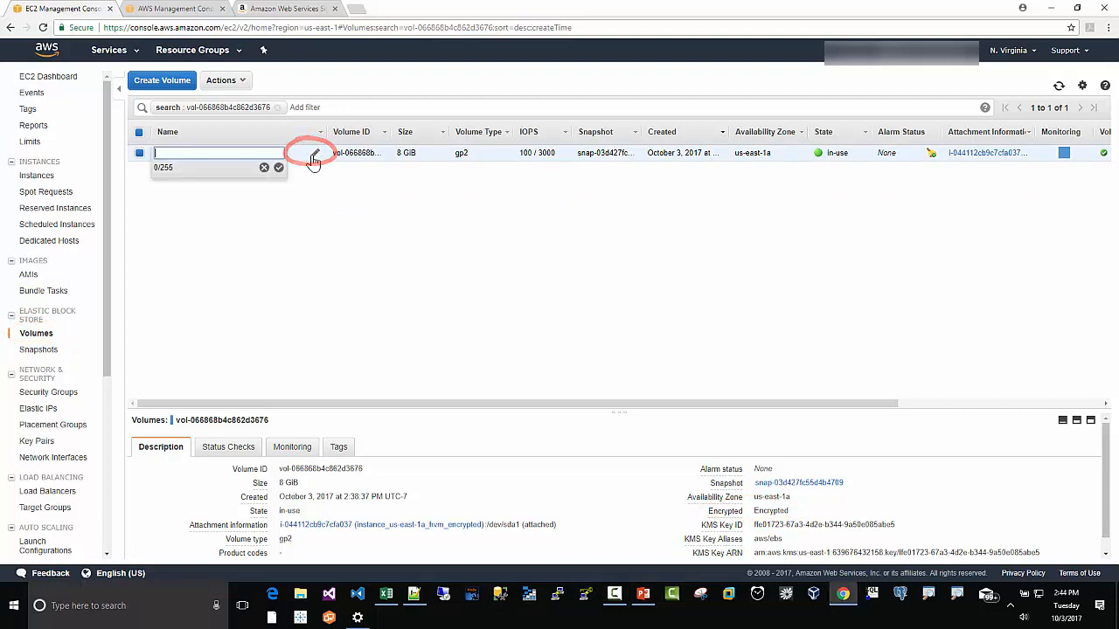
{"action": "right_click", "coordinate": [203, 155]}
{"action": "left_click", "coordinate": [232, 225]}
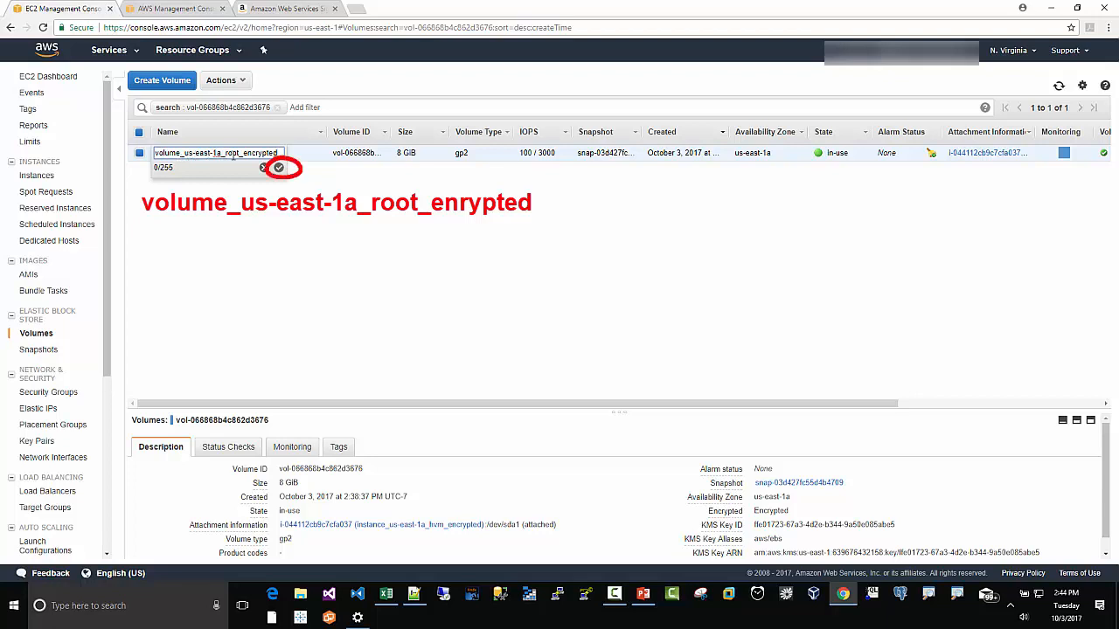
{"action": "left_click", "coordinate": [278, 167]}
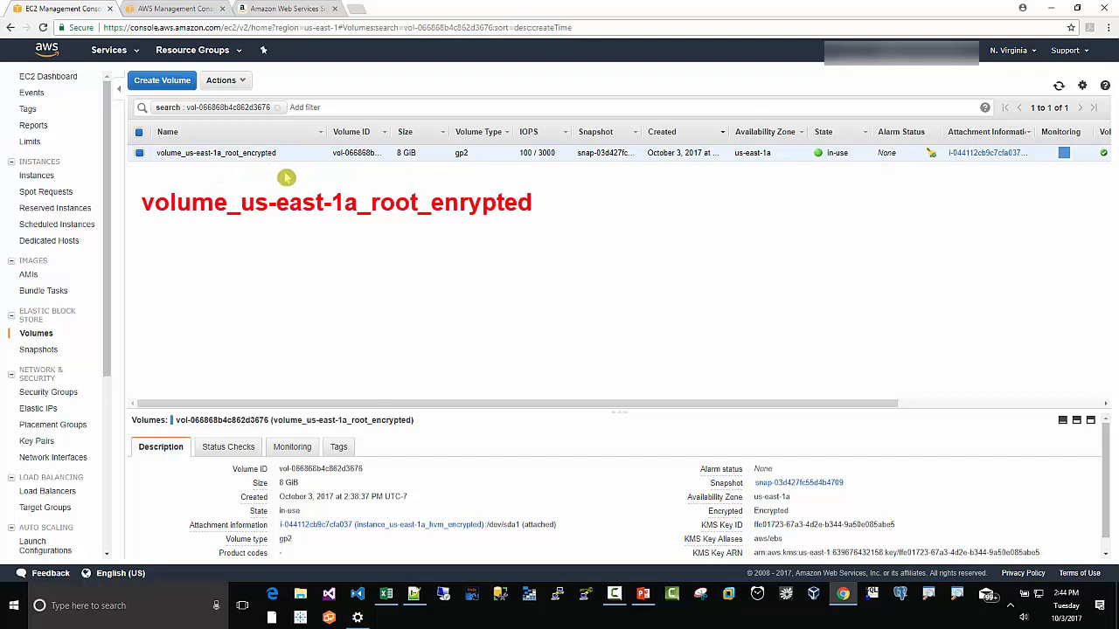
Step: Review the full list of volumes and the architecture diagram slide for the attach step
{"action": "left_click", "coordinate": [43, 339]}
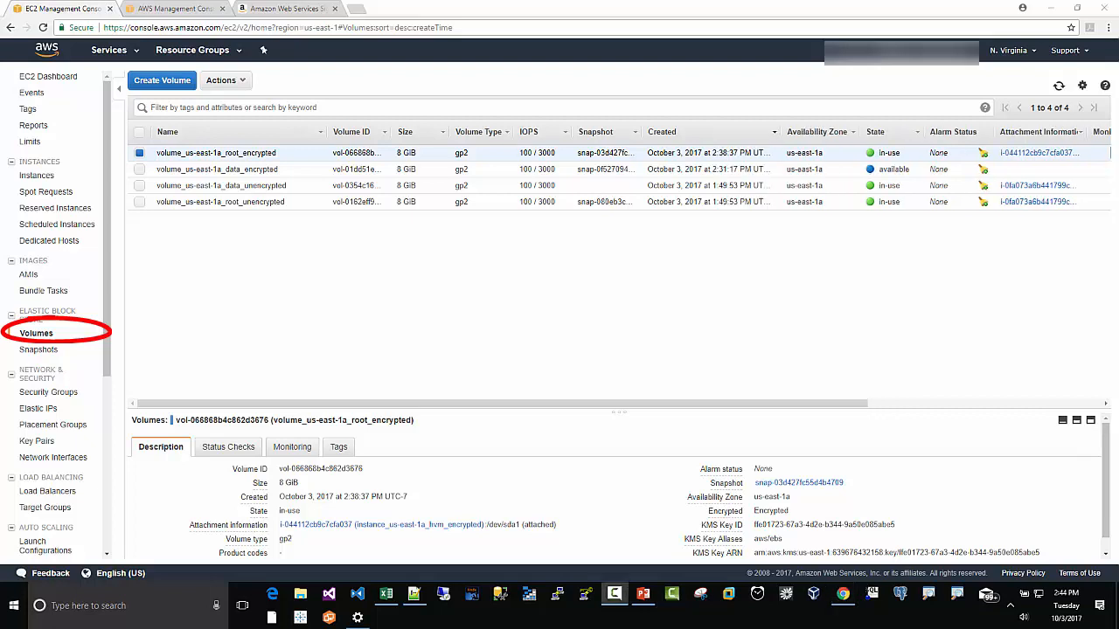
{"action": "mouse_move", "coordinate": [214, 138]}
{"action": "left_mouse_down"}
{"action": "mouse_move", "coordinate": [250, 170]}
{"action": "mouse_move", "coordinate": [232, 156]}
{"action": "left_mouse_up"}
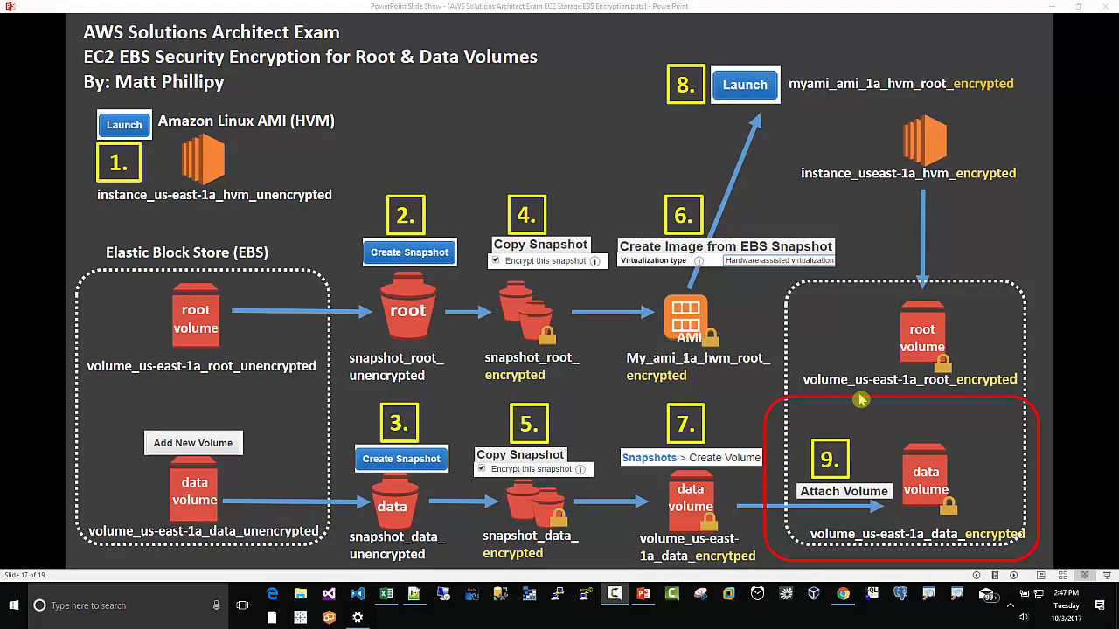
{"action": "left_click", "coordinate": [844, 596]}
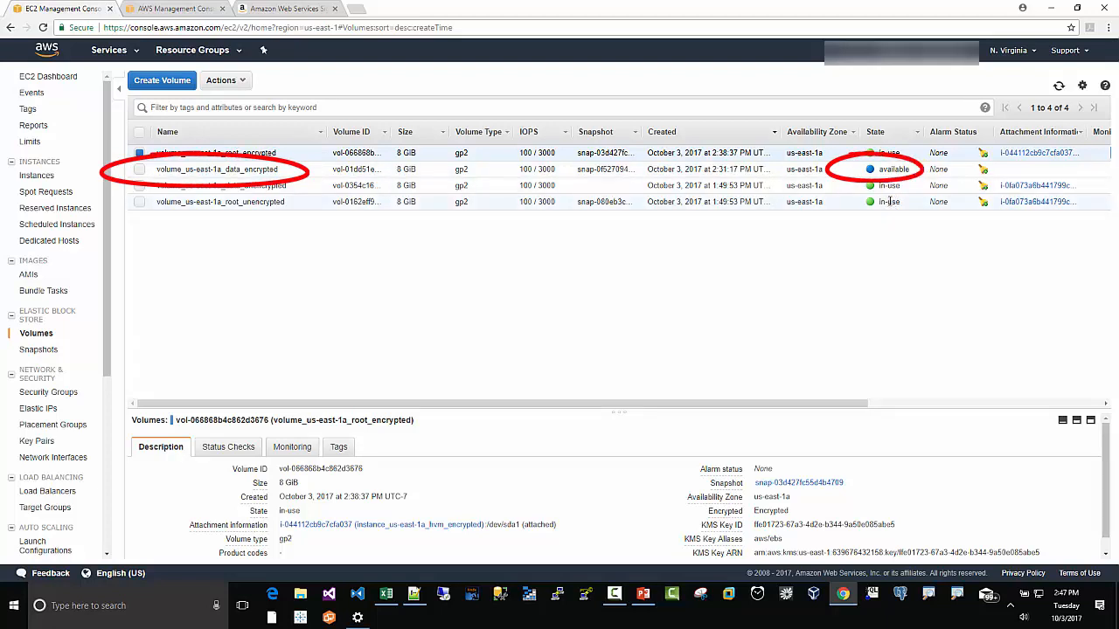
Step: Attach volume_us-east-1a_data_encrypted to instance instance_us-east-1a_hvm_encrypted as device /dev/sdf
{"action": "left_click", "coordinate": [140, 170]}
{"action": "left_click", "coordinate": [140, 153]}
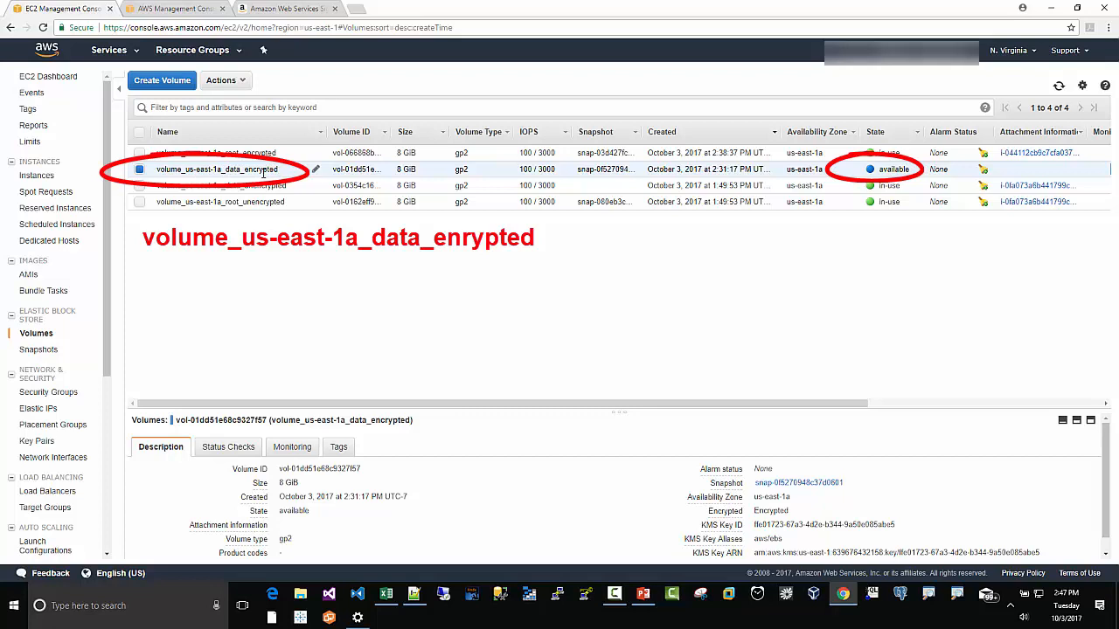
{"action": "left_click", "coordinate": [245, 84]}
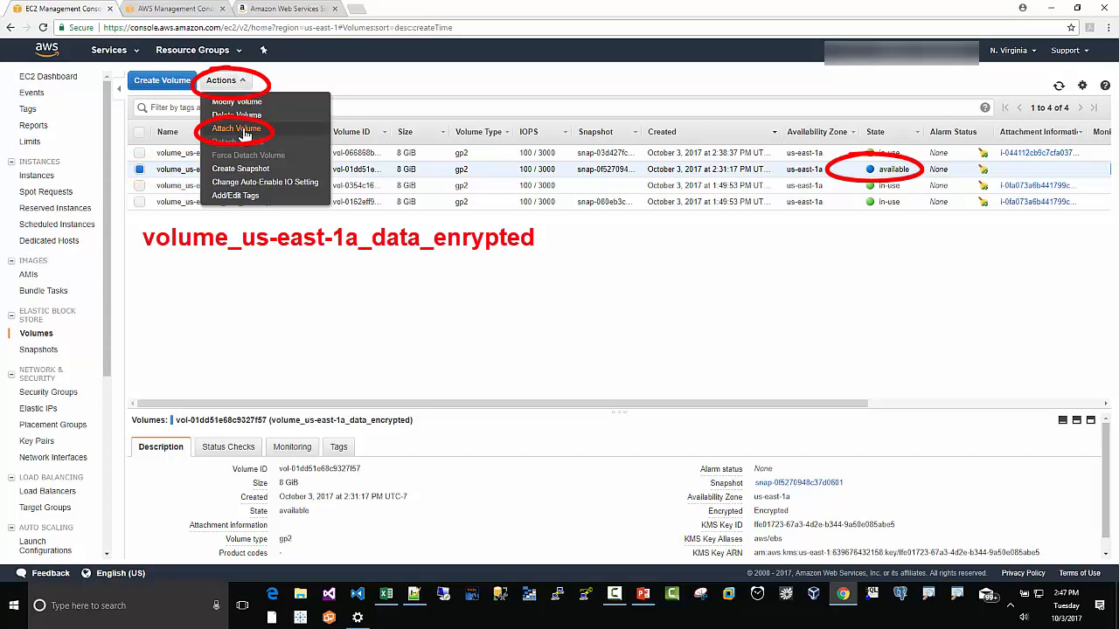
{"action": "left_click", "coordinate": [238, 130]}
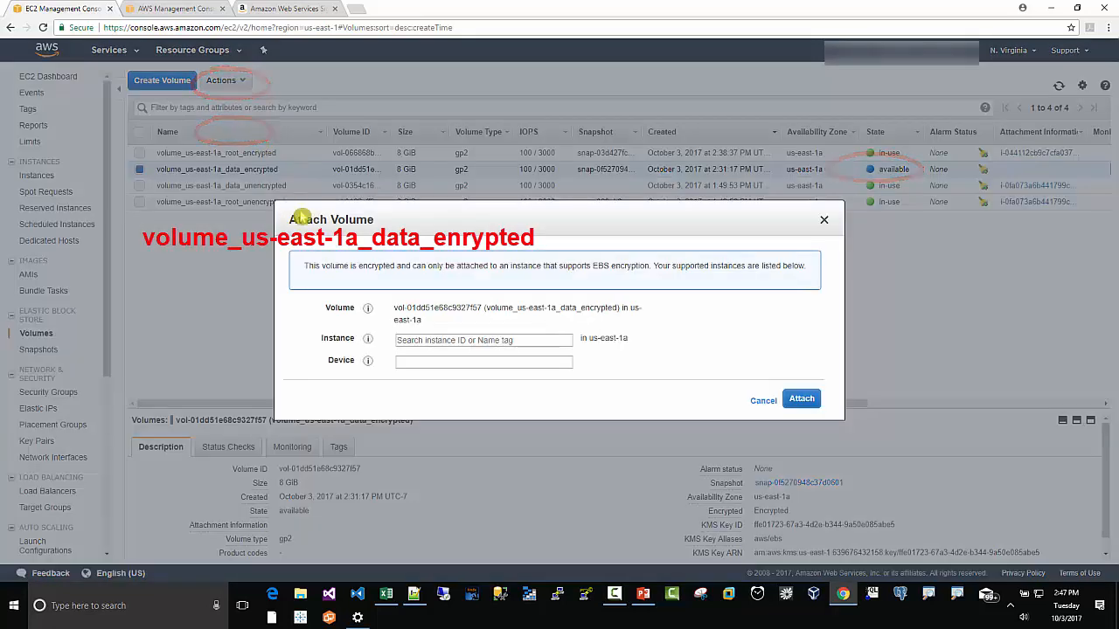
{"action": "left_click", "coordinate": [398, 342]}
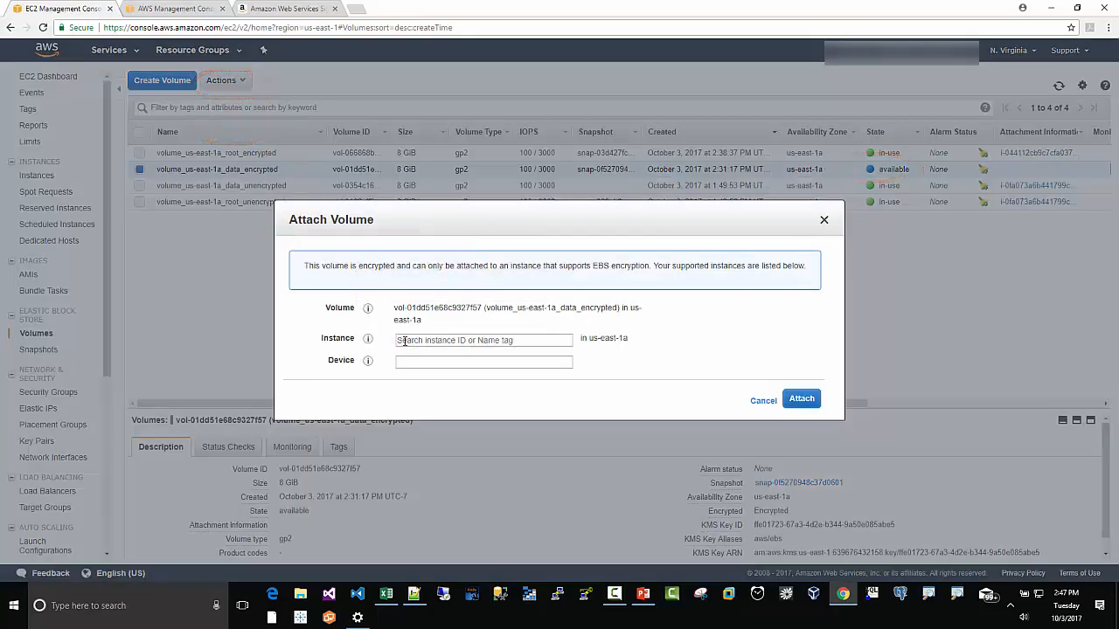
{"action": "left_click", "coordinate": [404, 340]}
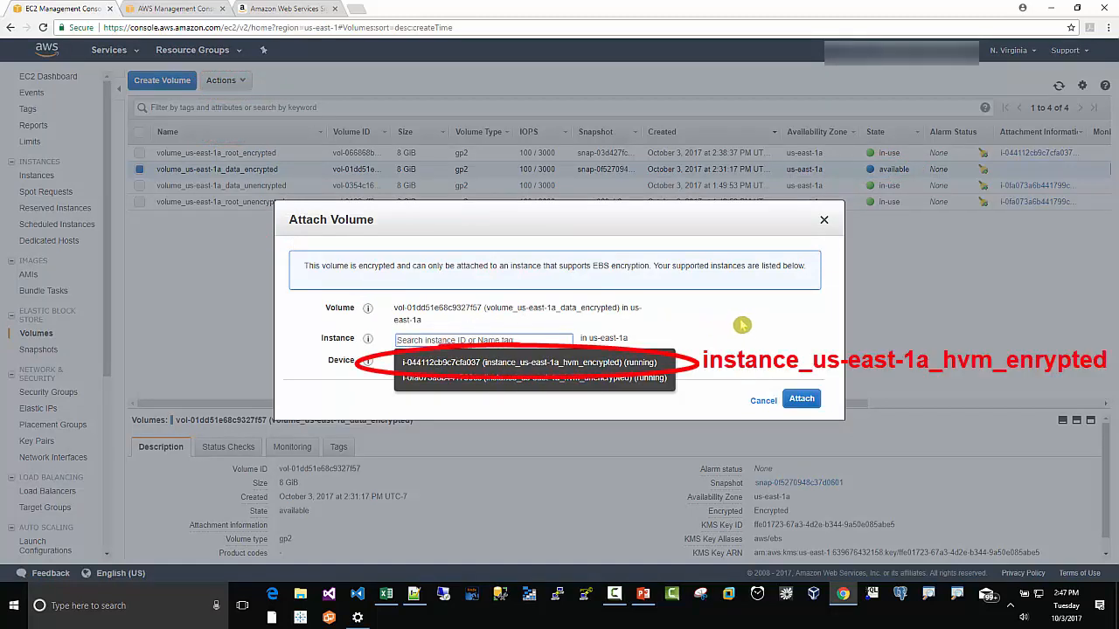
{"action": "left_click", "coordinate": [582, 364]}
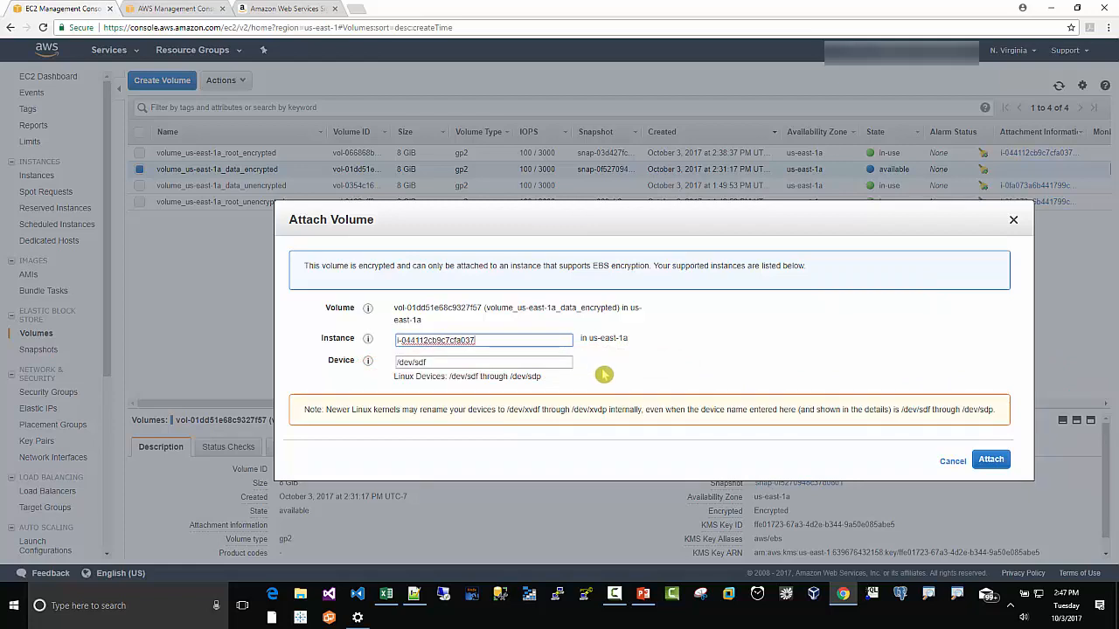
{"action": "left_click", "coordinate": [988, 463]}
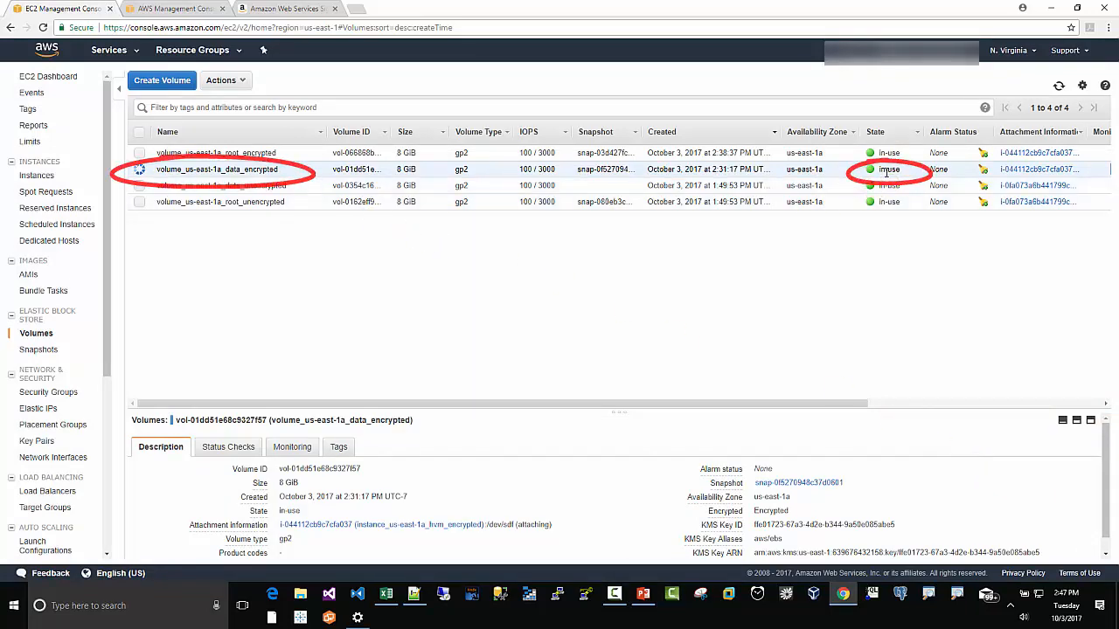
Step: Check the running instances sorted by name, then return to the volumes list
{"action": "left_click", "coordinate": [33, 177]}
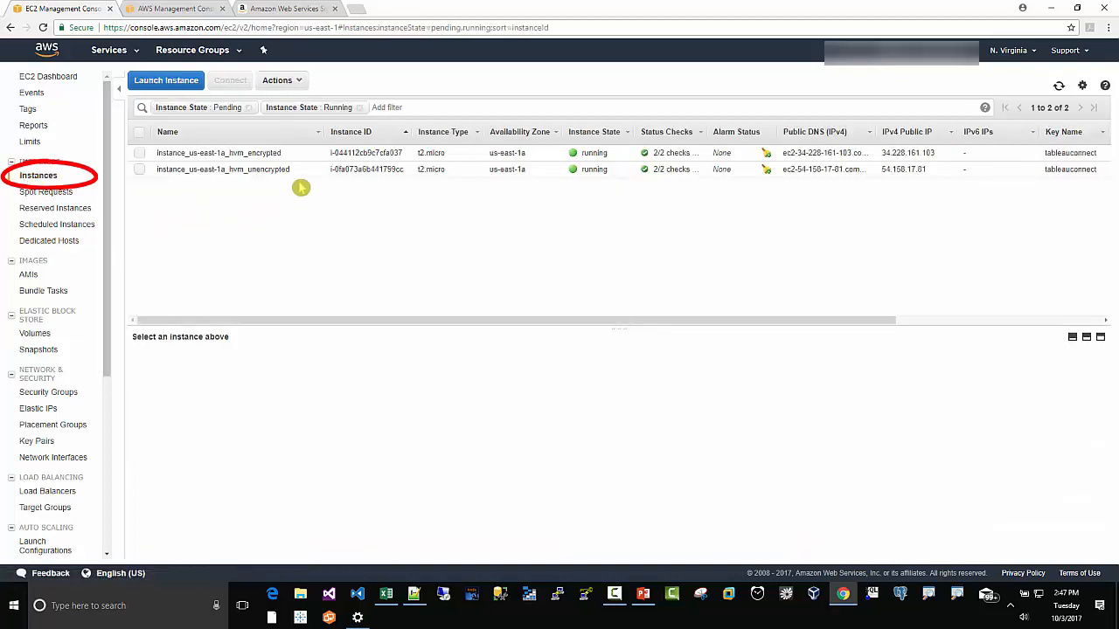
{"action": "left_click", "coordinate": [288, 134]}
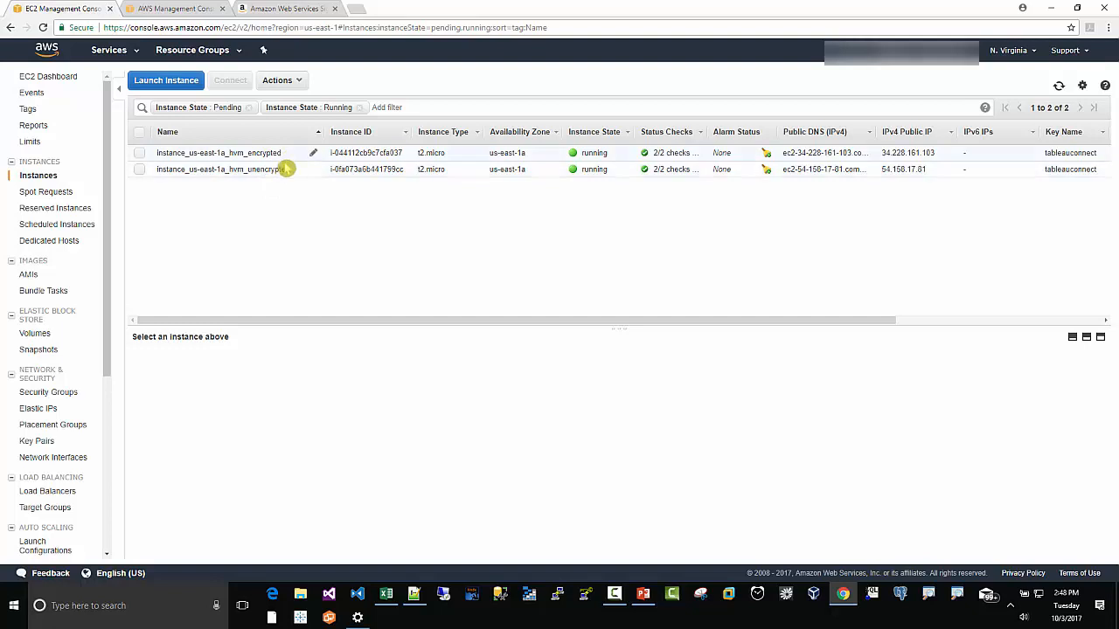
{"action": "left_click", "coordinate": [36, 333]}
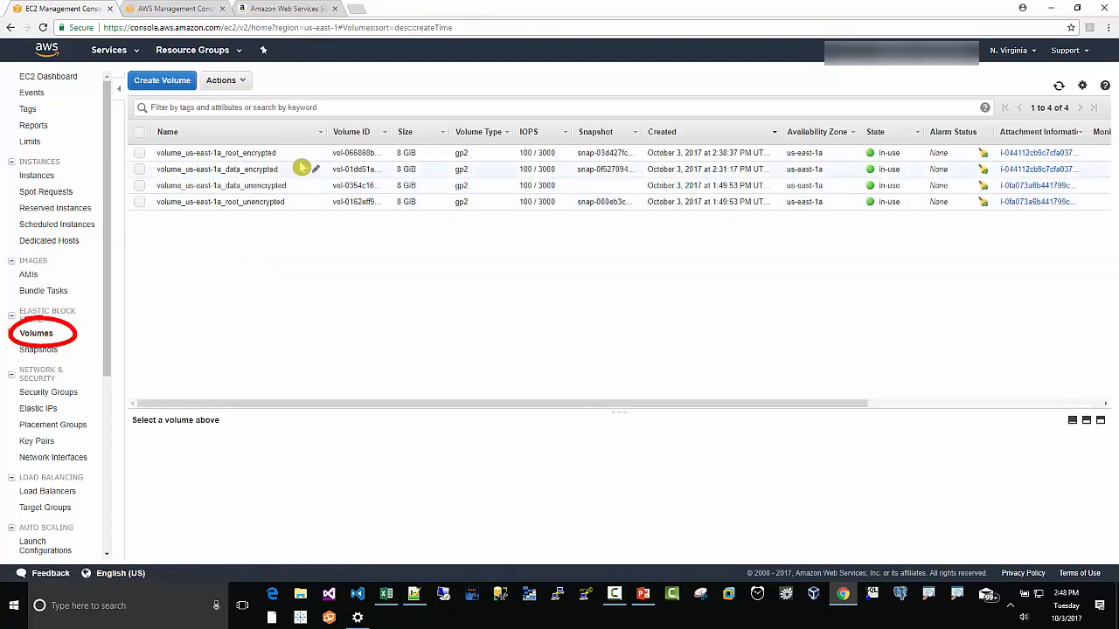